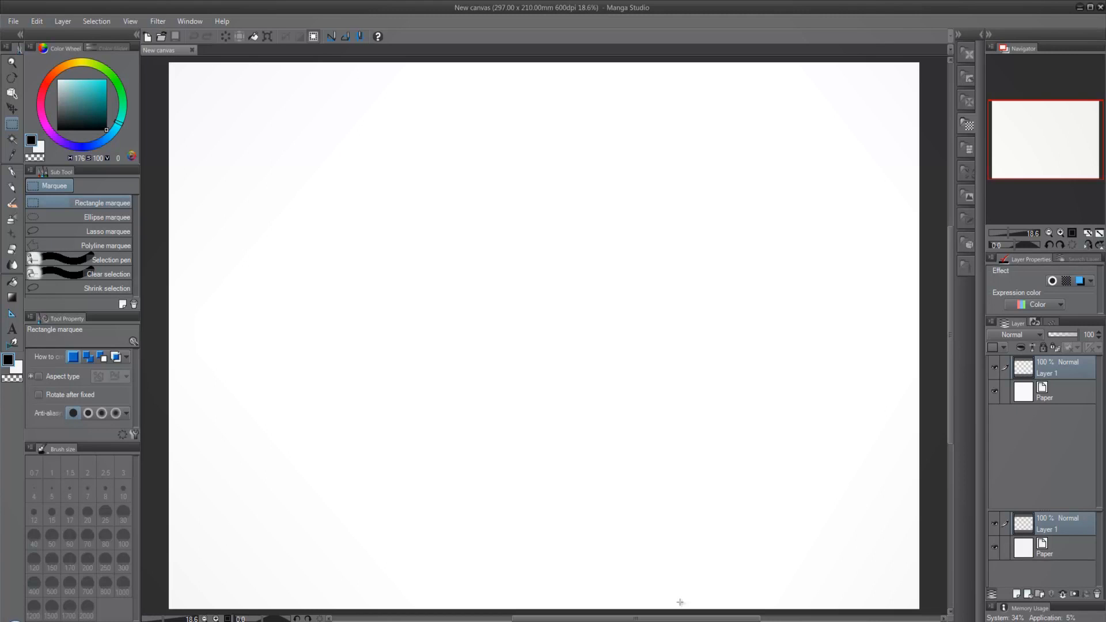
Step: Handwrite the flow CARTOON → ANIME → COMICS → REALISM with the Rough pencil and draw a small eye circle under CARTOON
left_click(18, 182)
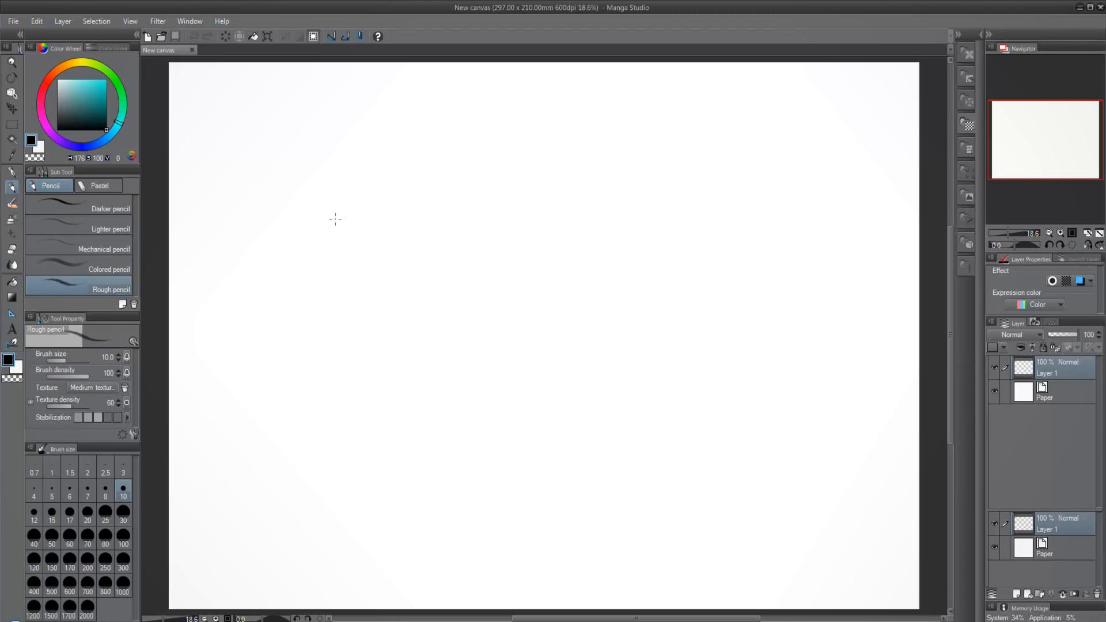
mouse_move(329, 232)
left_mouse_down()
mouse_move(354, 239)
mouse_move(410, 229)
left_mouse_up()
mouse_move(362, 272)
left_mouse_down()
mouse_move(353, 291)
mouse_move(364, 296)
mouse_move(349, 291)
mouse_move(377, 297)
left_mouse_up()
left_click_drag(419, 233, 534, 228)
left_click_drag(550, 229, 602, 236)
mouse_move(613, 228)
left_mouse_down()
mouse_move(724, 219)
mouse_move(760, 230)
left_mouse_up()
mouse_move(763, 217)
left_mouse_down()
mouse_move(764, 230)
mouse_move(772, 216)
left_mouse_up()
left_click_drag(764, 230, 784, 229)
left_click_drag(776, 224, 782, 225)
left_click_drag(788, 216, 809, 229)
left_click_drag(818, 229, 843, 230)
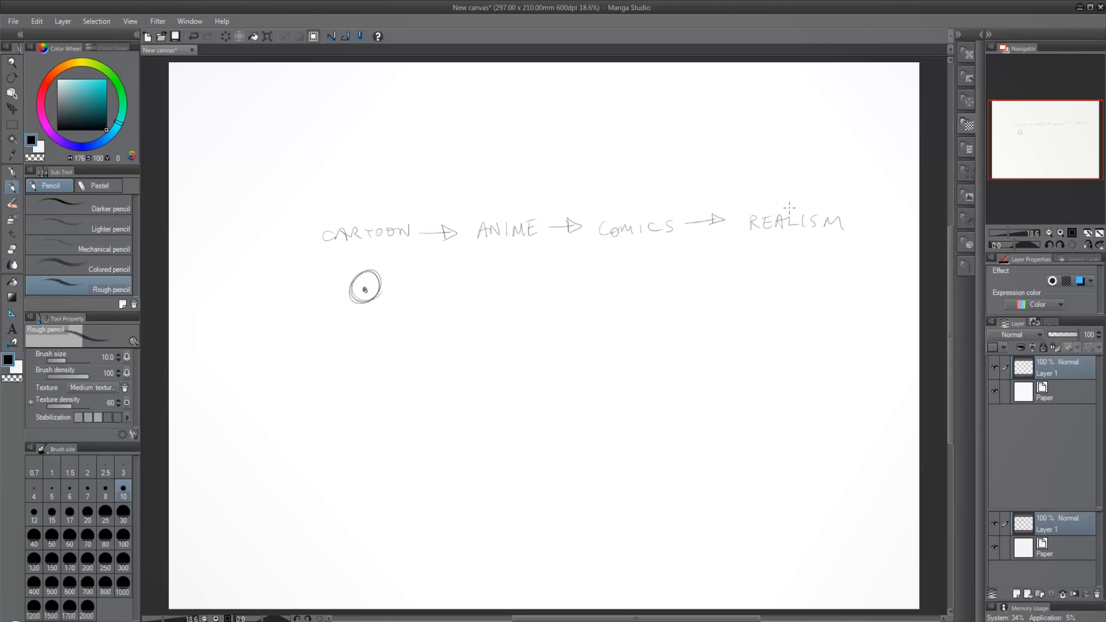
Step: Draw an arc from REALISM to above CARTOON, write REALISM there with bold rings around it, and circle the small eye
mouse_move(789, 208)
left_mouse_down()
mouse_move(761, 174)
mouse_move(419, 145)
mouse_move(374, 184)
left_mouse_up()
left_click_drag(373, 166, 386, 183)
left_click_drag(386, 176, 404, 167)
left_click_drag(404, 167, 421, 180)
mouse_move(425, 168)
left_mouse_down()
mouse_move(443, 151)
mouse_move(390, 208)
mouse_move(350, 175)
mouse_move(426, 143)
mouse_move(482, 157)
mouse_move(417, 207)
mouse_move(370, 200)
mouse_move(476, 188)
left_mouse_up()
left_click_drag(382, 215, 419, 234)
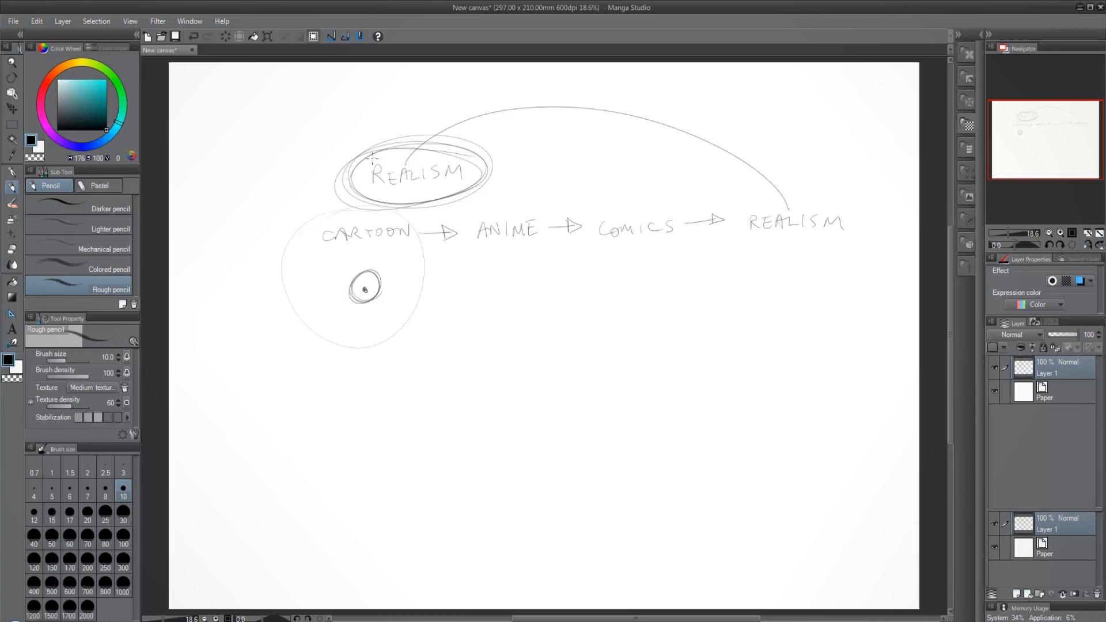
left_click_drag(372, 157, 411, 217)
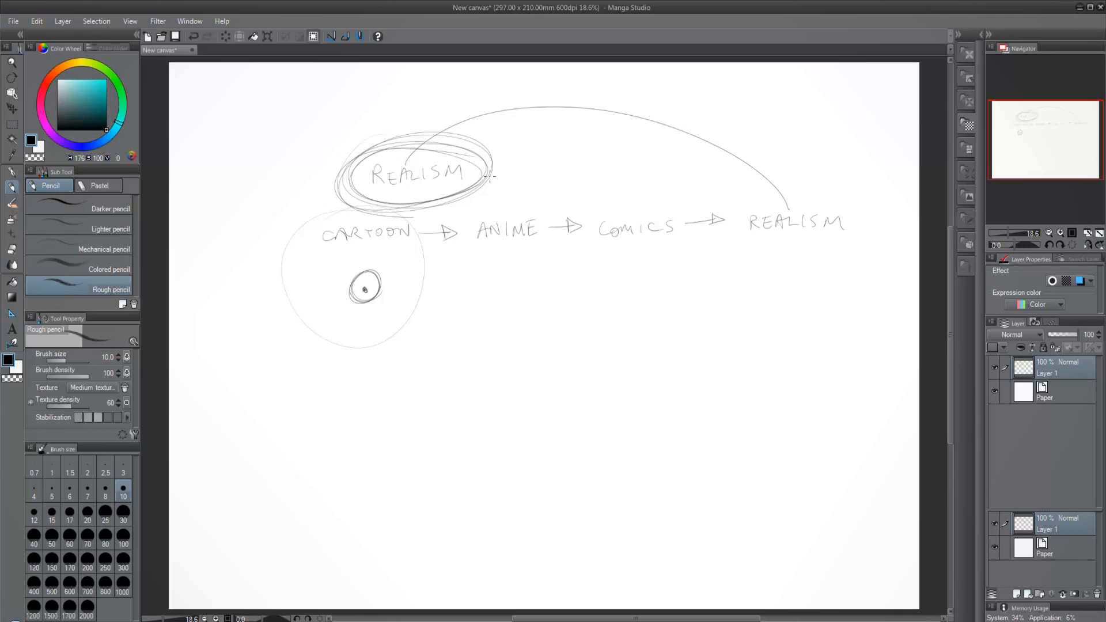
Step: Draw an arrow from the ringed REALISM to an underlined COMICS, with a curved arrow labelled SIMPLIFIED beneath
left_click_drag(478, 172, 530, 175)
left_click_drag(536, 169, 550, 174)
left_click_drag(551, 163, 579, 170)
left_click_drag(514, 180, 605, 174)
left_click_drag(442, 185, 523, 190)
left_click_drag(456, 205, 454, 213)
left_click_drag(461, 207, 480, 207)
left_click_drag(484, 205, 523, 212)
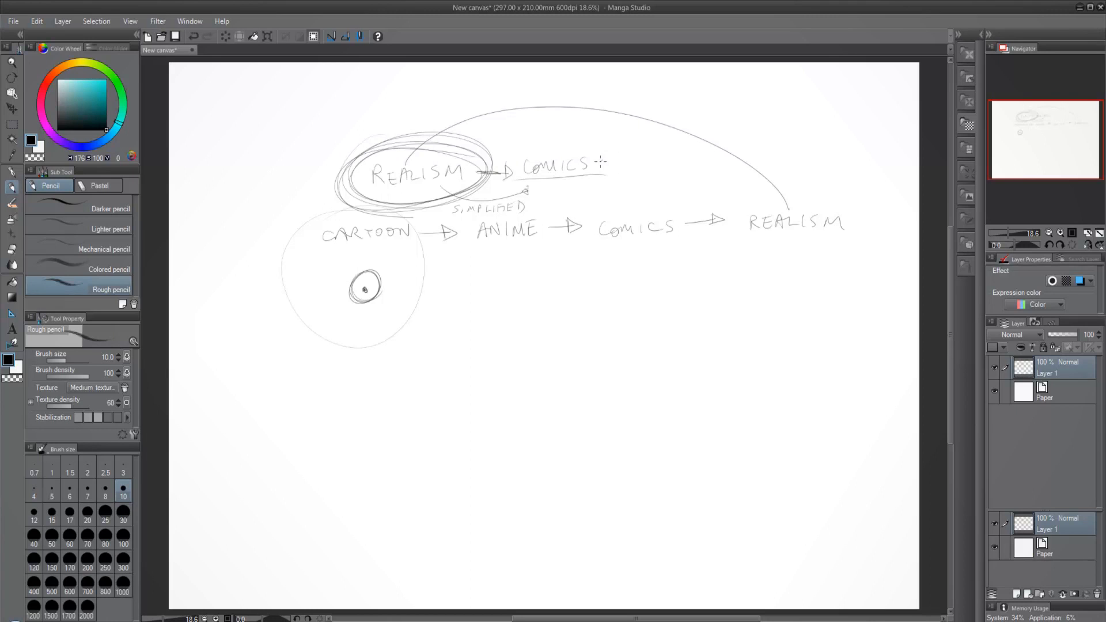
Step: Branch the upper COMICS into two arrows leading to the words DISNEY CARTOON and ANIME
left_click_drag(601, 160, 671, 105)
mouse_move(671, 105)
left_mouse_down()
mouse_move(651, 114)
mouse_move(752, 85)
mouse_move(691, 83)
mouse_move(727, 73)
mouse_move(737, 83)
left_mouse_up()
mouse_move(600, 167)
left_mouse_down()
mouse_move(686, 199)
mouse_move(749, 196)
left_mouse_up()
left_click_drag(749, 188, 755, 185)
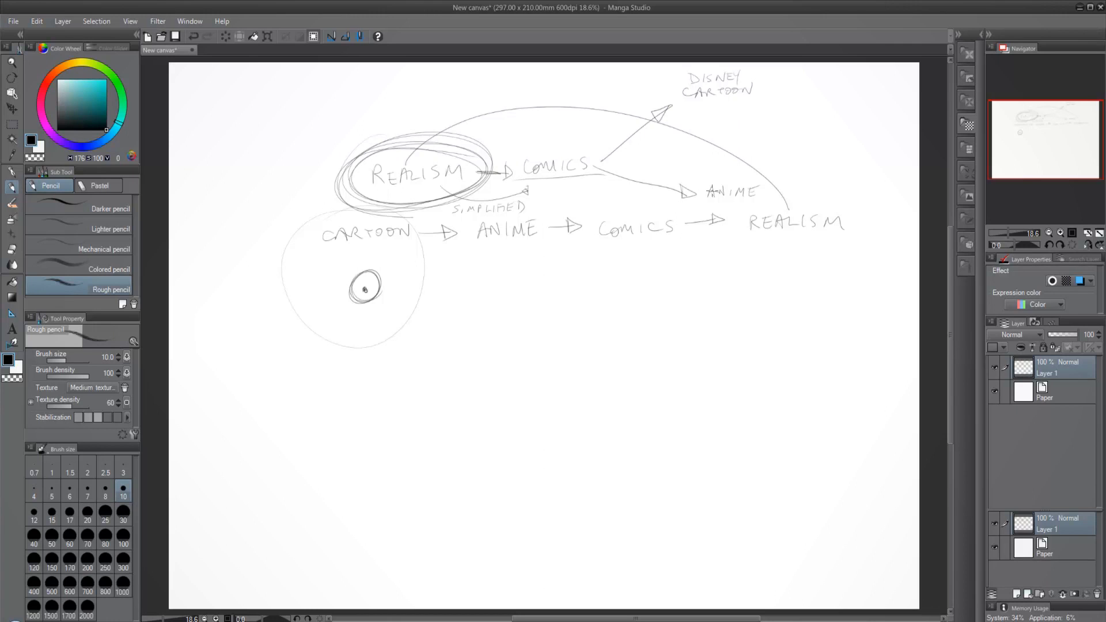
Step: Circle the branched ANIME and DISNEY CARTOON labels and draw a second arrow from COMICS to ANIME
left_click_drag(784, 178, 711, 210)
mouse_move(687, 193)
left_mouse_down()
mouse_move(786, 201)
mouse_move(729, 212)
left_mouse_up()
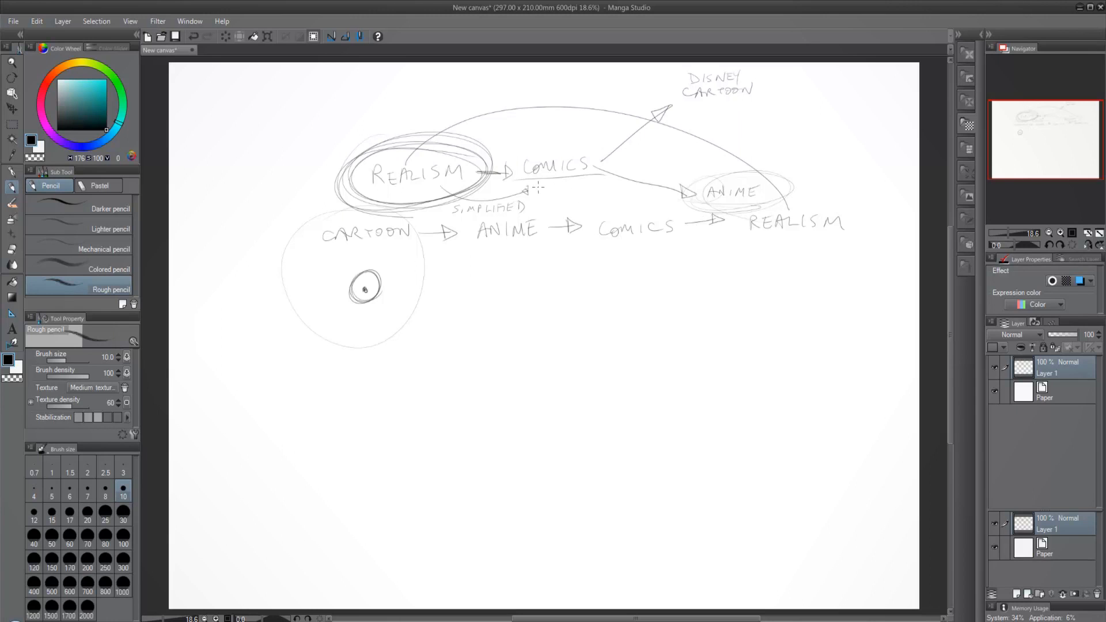
left_click_drag(571, 185, 651, 186)
left_click_drag(579, 183, 668, 199)
left_click_drag(794, 195, 834, 198)
left_click_drag(693, 109, 771, 99)
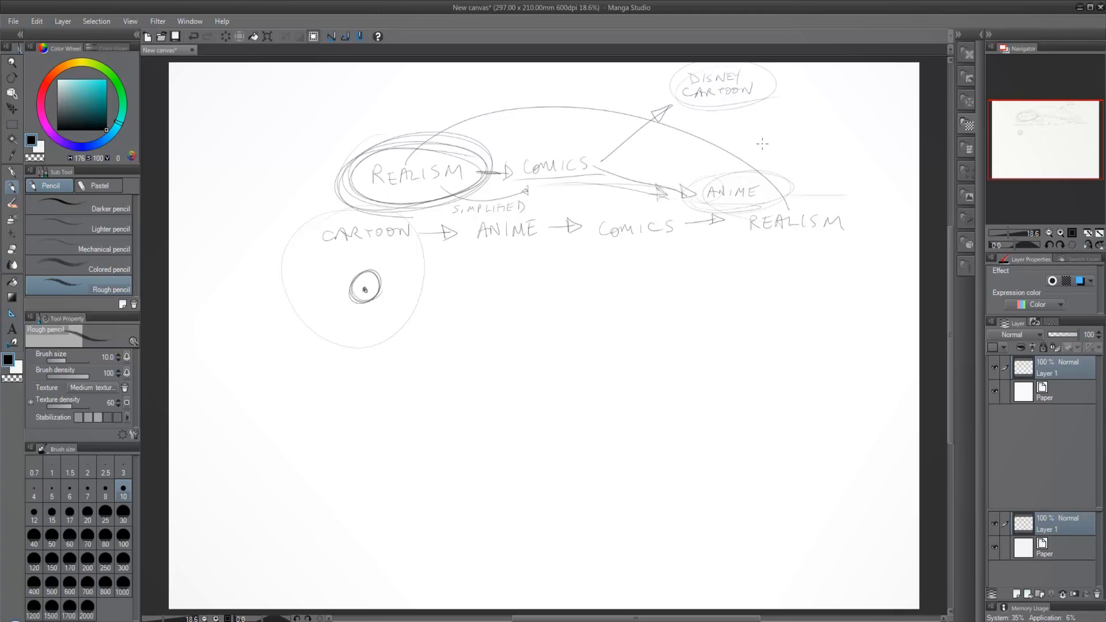
Step: Clear the drawing and lightly sketch a front-view head outline with a pointed chin and two oval eye sockets
key("Delete")
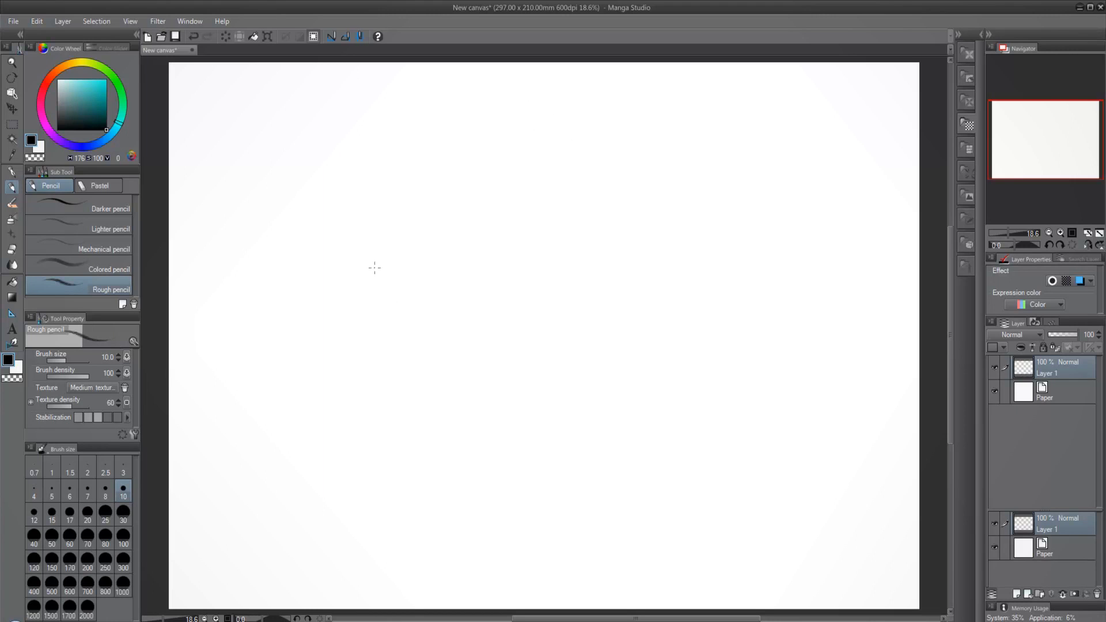
left_click_drag(377, 316, 551, 294)
left_click_drag(366, 224, 390, 359)
left_click_drag(375, 322, 445, 418)
mouse_move(380, 316)
left_mouse_down()
mouse_move(467, 424)
mouse_move(474, 412)
mouse_move(491, 415)
mouse_move(552, 306)
left_mouse_up()
left_click_drag(553, 263, 553, 237)
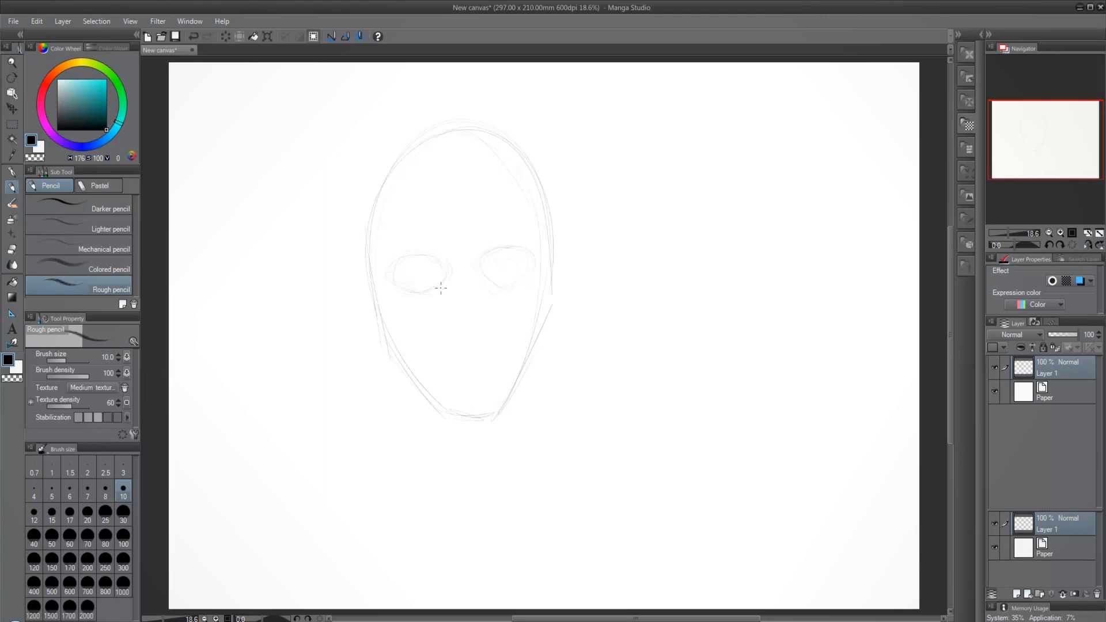
left_click_drag(478, 269, 514, 251)
left_click_drag(369, 208, 369, 247)
left_click_drag(550, 231, 543, 311)
Step: Add the nose base, the eyeball circles inside both sockets, and the brow lines above them on the front-view face
left_click_drag(480, 331, 467, 337)
left_click_drag(406, 270, 430, 280)
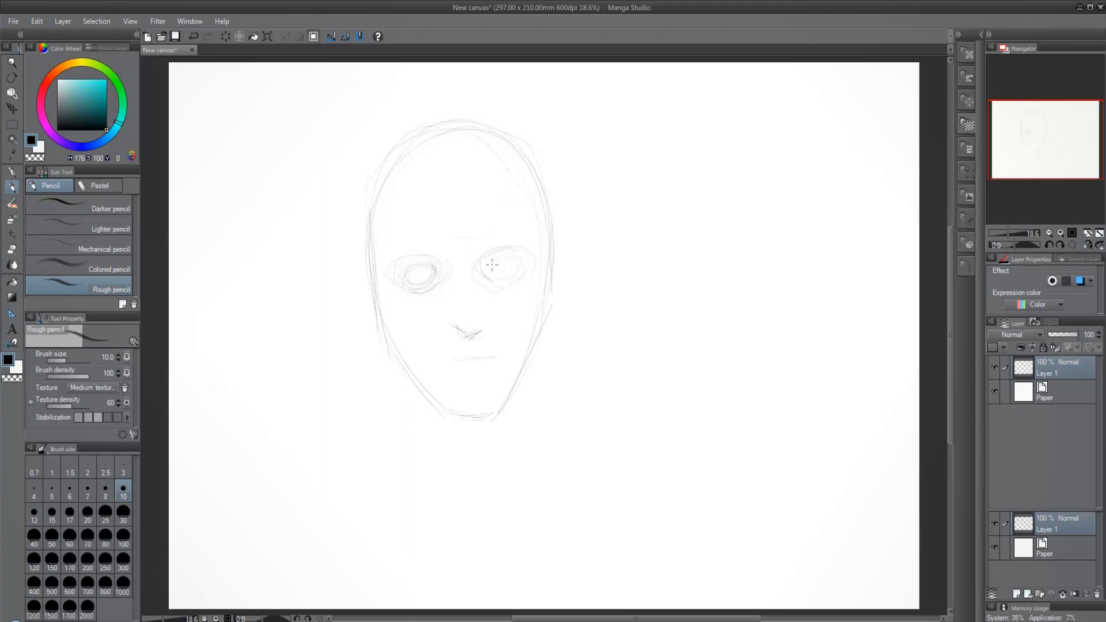
mouse_move(492, 265)
left_mouse_down()
mouse_move(494, 281)
mouse_move(437, 281)
left_mouse_up()
mouse_move(509, 273)
left_mouse_down()
mouse_move(490, 266)
mouse_move(518, 260)
mouse_move(502, 278)
left_mouse_up()
mouse_move(432, 274)
left_mouse_down()
mouse_move(425, 262)
mouse_move(410, 268)
left_mouse_up()
left_click_drag(398, 254, 442, 252)
left_click_drag(488, 243, 524, 226)
Step: Sketch a face profile beside the front view, running from forehead through brow, nose and lips to the chin
left_click_drag(617, 171, 593, 245)
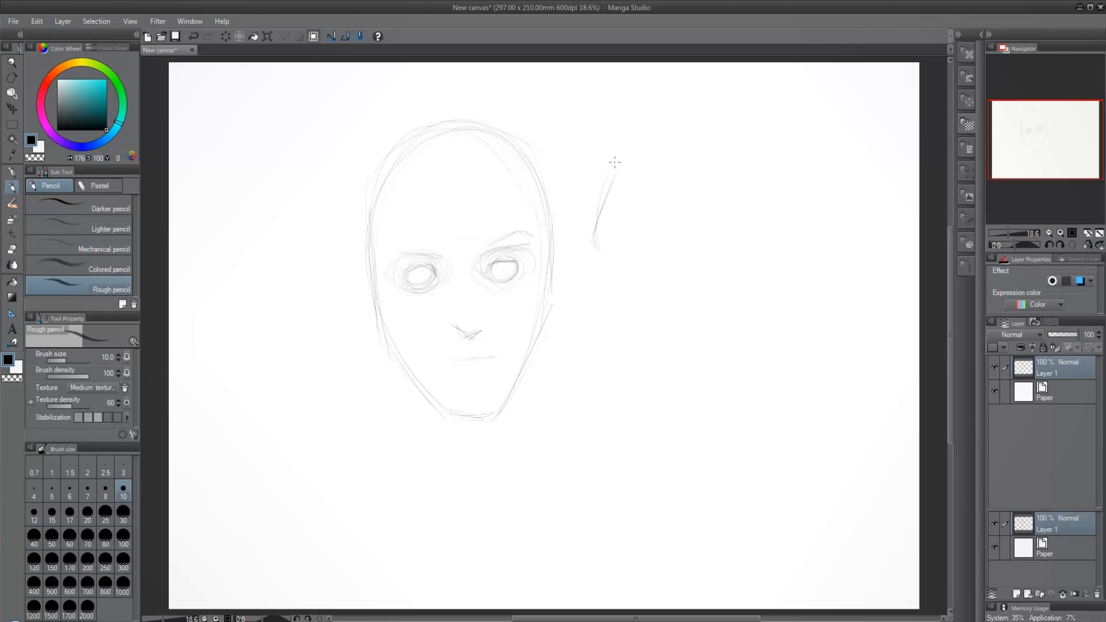
left_click_drag(614, 161, 600, 256)
mouse_move(616, 149)
left_mouse_down()
mouse_move(604, 260)
mouse_move(583, 283)
mouse_move(578, 333)
left_mouse_up()
left_click_drag(605, 253, 577, 308)
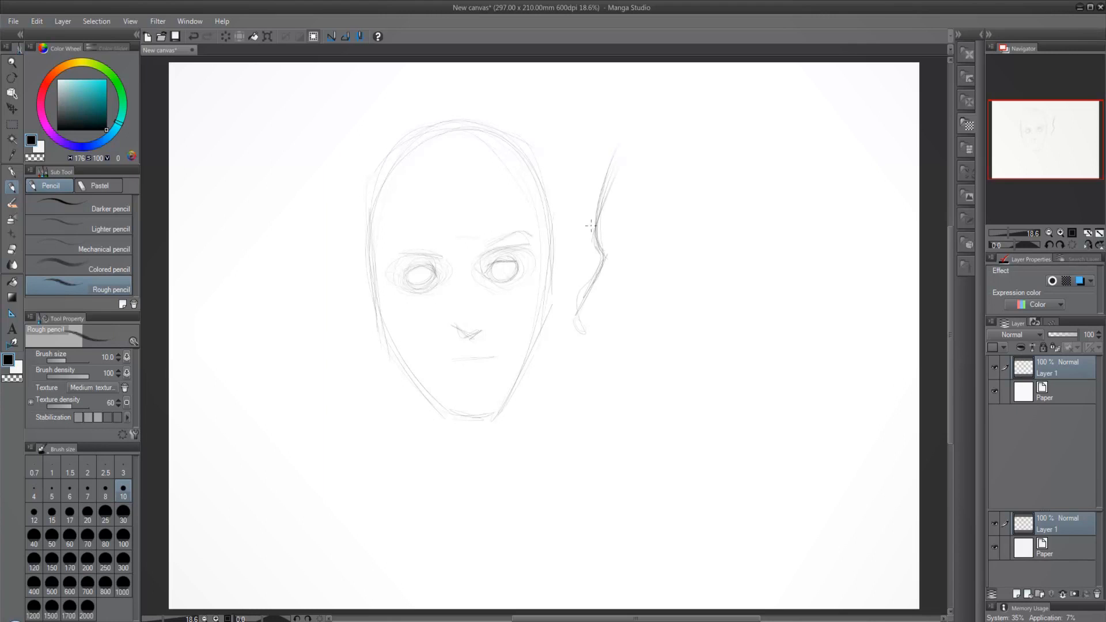
mouse_move(593, 239)
left_mouse_down()
mouse_move(603, 259)
mouse_move(567, 318)
left_mouse_up()
mouse_move(601, 263)
left_mouse_down()
mouse_move(567, 334)
mouse_move(604, 341)
mouse_move(603, 423)
left_mouse_up()
Step: Draw the profile's eye as a wedge shape inside its socket and darken the upper lid and iris
left_click_drag(623, 247, 625, 285)
mouse_move(628, 236)
left_mouse_down()
mouse_move(654, 247)
mouse_move(644, 268)
left_mouse_up()
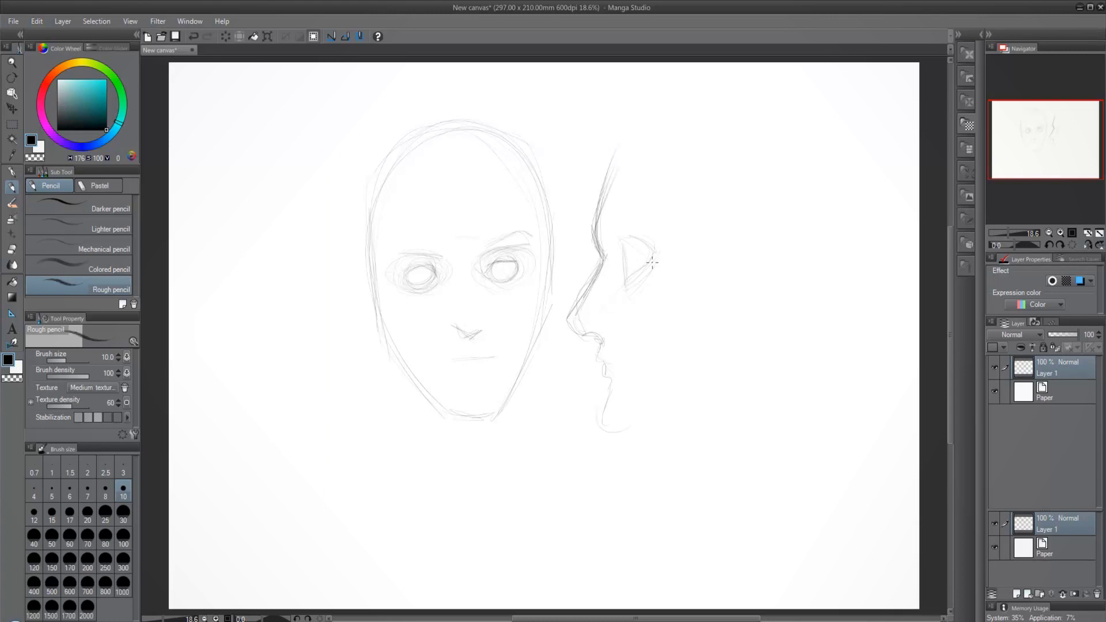
mouse_move(654, 250)
left_mouse_down()
mouse_move(608, 308)
mouse_move(604, 298)
left_mouse_up()
left_click_drag(615, 339, 630, 372)
key("ctrl+z")
key("ctrl+z")
key("ctrl+z")
left_click_drag(618, 271, 635, 242)
mouse_move(633, 254)
left_mouse_down()
mouse_move(645, 267)
mouse_move(628, 268)
mouse_move(622, 252)
mouse_move(625, 271)
left_mouse_up()
Step: Draw the profile's eyebrow as an arched line over the eye, replacing the heavy flat version
mouse_move(608, 231)
left_mouse_down()
mouse_move(642, 232)
mouse_move(608, 221)
mouse_move(664, 239)
left_mouse_up()
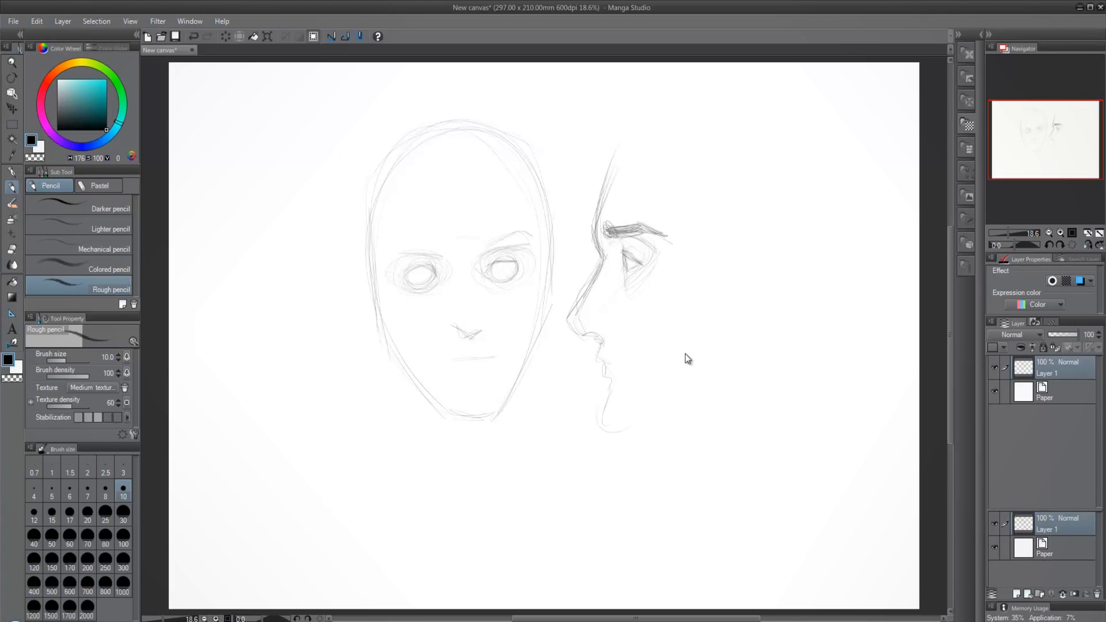
key("ctrl+z")
key("ctrl+z")
mouse_move(616, 233)
left_mouse_down()
mouse_move(624, 248)
mouse_move(606, 235)
mouse_move(609, 212)
mouse_move(607, 222)
mouse_move(677, 229)
left_mouse_up()
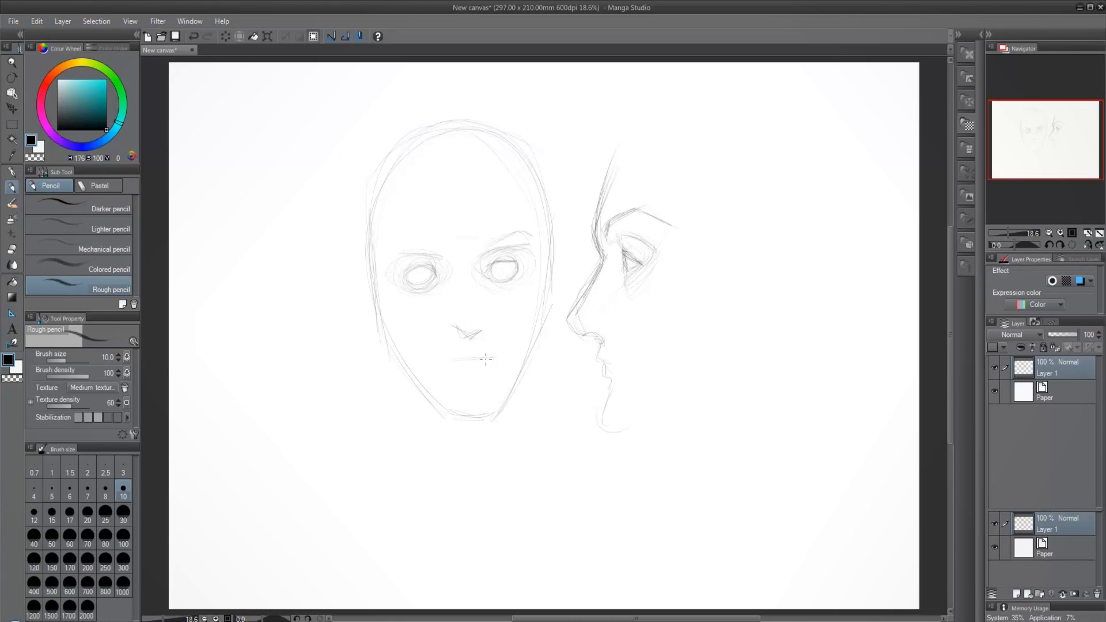
Step: Darken the upper eyelids over both eyeballs of the front-view face
mouse_move(405, 277)
left_mouse_down()
mouse_move(432, 265)
mouse_move(437, 279)
mouse_move(518, 268)
left_mouse_up()
mouse_move(634, 265)
left_mouse_down()
mouse_move(621, 251)
mouse_move(642, 267)
mouse_move(622, 269)
left_mouse_up()
key("ctrl+z")
left_click_drag(403, 277, 512, 260)
Step: Sketch an enlarged eye beside the face with a round eyeball, a thick arched upper lid and a tear duct
mouse_move(303, 285)
left_mouse_down()
mouse_move(269, 322)
mouse_move(233, 268)
mouse_move(276, 252)
mouse_move(316, 293)
left_mouse_up()
mouse_move(235, 269)
left_mouse_down()
mouse_move(285, 257)
mouse_move(254, 253)
mouse_move(302, 262)
mouse_move(318, 294)
left_mouse_up()
mouse_move(255, 252)
left_mouse_down()
mouse_move(287, 248)
mouse_move(320, 288)
left_mouse_up()
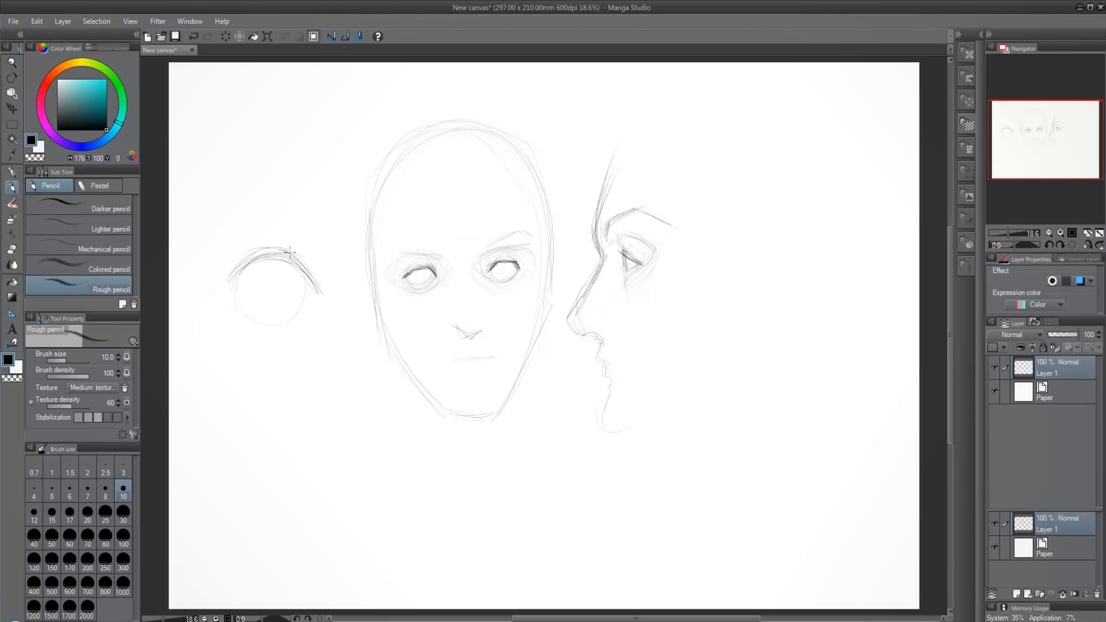
left_click_drag(293, 253, 329, 303)
left_click_drag(262, 243, 324, 289)
left_click_drag(228, 289, 255, 264)
left_click_drag(230, 288, 222, 299)
left_click_drag(228, 288, 217, 298)
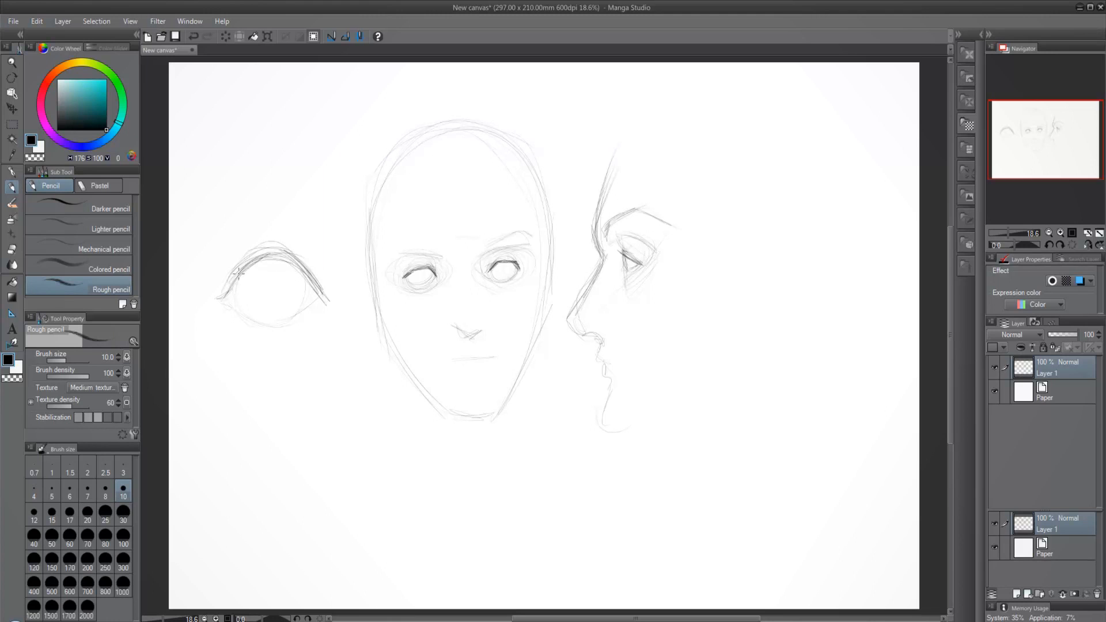
mouse_move(239, 273)
left_mouse_down()
mouse_move(225, 305)
mouse_move(219, 293)
mouse_move(239, 269)
mouse_move(216, 296)
mouse_move(229, 306)
mouse_move(262, 258)
left_mouse_up()
mouse_move(234, 303)
left_mouse_down()
mouse_move(264, 322)
mouse_move(236, 304)
left_mouse_up()
Step: Sketch a second enlarged eye below the first, with an arched upper lid, an inner corner and a lower lid line
mouse_move(313, 364)
left_mouse_down()
mouse_move(259, 418)
mouse_move(328, 364)
mouse_move(260, 408)
mouse_move(272, 426)
mouse_move(302, 432)
mouse_move(348, 422)
left_mouse_up()
left_click_drag(262, 429, 288, 432)
left_click_drag(257, 426, 304, 371)
mouse_move(265, 405)
left_mouse_down()
mouse_move(357, 374)
mouse_move(308, 372)
mouse_move(374, 399)
left_mouse_up()
mouse_move(270, 401)
left_mouse_down()
mouse_move(339, 371)
mouse_move(377, 401)
left_mouse_up()
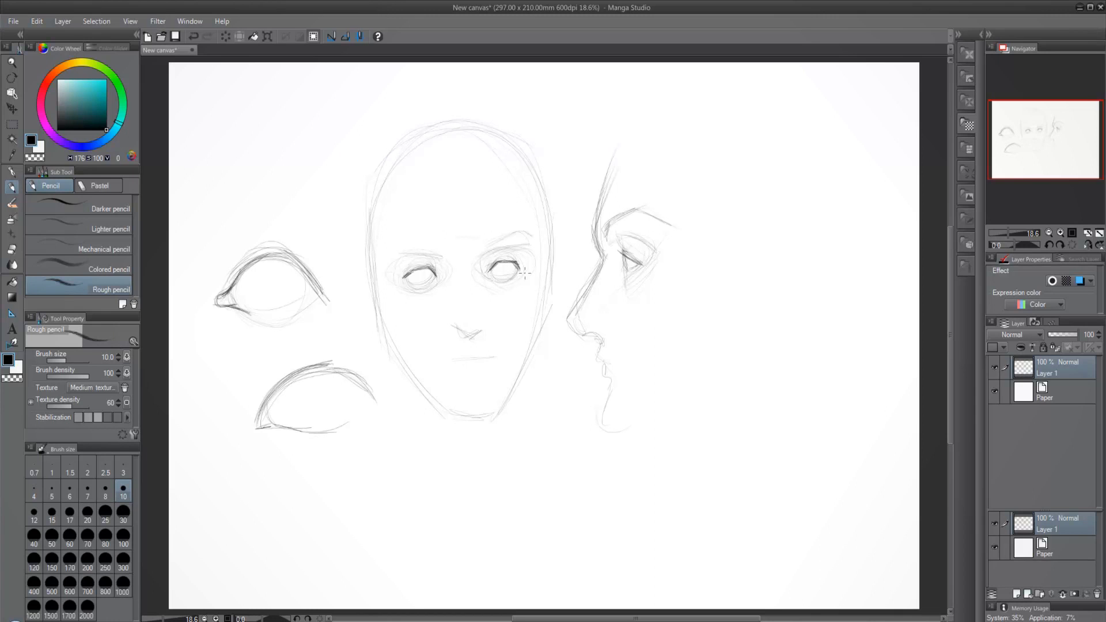
Step: Draw the lower lids on the front-view eyes and the first enlarged eye, and add that eye's upper lid crease
left_click_drag(402, 276, 410, 274)
mouse_move(490, 274)
left_mouse_down()
mouse_move(512, 279)
mouse_move(528, 266)
left_mouse_up()
mouse_move(254, 312)
left_mouse_down()
mouse_move(278, 317)
mouse_move(317, 297)
mouse_move(234, 308)
mouse_move(321, 299)
left_mouse_up()
mouse_move(231, 252)
left_mouse_down()
mouse_move(223, 271)
mouse_move(252, 243)
mouse_move(315, 246)
mouse_move(322, 272)
mouse_move(286, 244)
mouse_move(318, 251)
mouse_move(236, 249)
mouse_move(304, 269)
left_mouse_up()
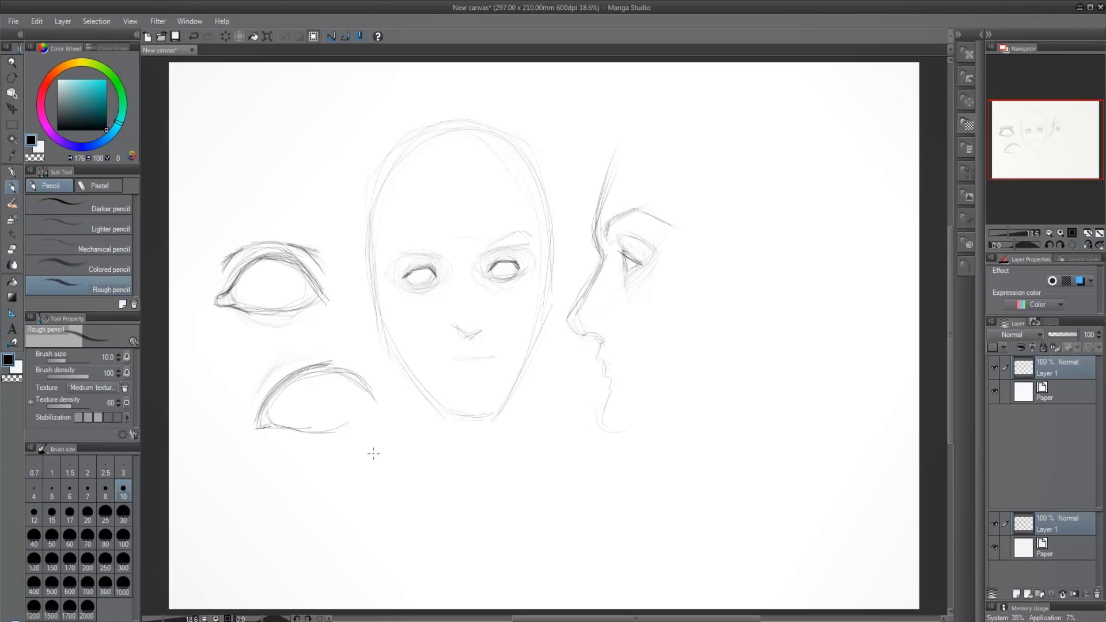
mouse_move(275, 367)
left_mouse_down()
mouse_move(258, 387)
mouse_move(301, 361)
mouse_move(387, 351)
mouse_move(352, 367)
left_mouse_up()
key("ctrl+z")
key("ctrl+z")
key("ctrl+z")
key("ctrl+z")
mouse_move(250, 393)
left_mouse_down()
mouse_move(277, 363)
mouse_move(318, 350)
mouse_move(382, 371)
mouse_move(356, 350)
mouse_move(306, 347)
mouse_move(267, 374)
mouse_move(335, 343)
mouse_move(378, 368)
left_mouse_up()
key("ctrl+z")
key("ctrl+z")
Step: Thicken the upper lid of the second enlarged eye and draw the lid crease above it
left_click_drag(243, 265, 276, 257)
left_click_drag(262, 391, 270, 377)
left_click_drag(275, 361, 263, 367)
left_click_drag(354, 354, 342, 350)
left_click_drag(347, 350, 364, 360)
mouse_move(328, 362)
left_mouse_down()
mouse_move(379, 389)
mouse_move(296, 381)
left_mouse_up()
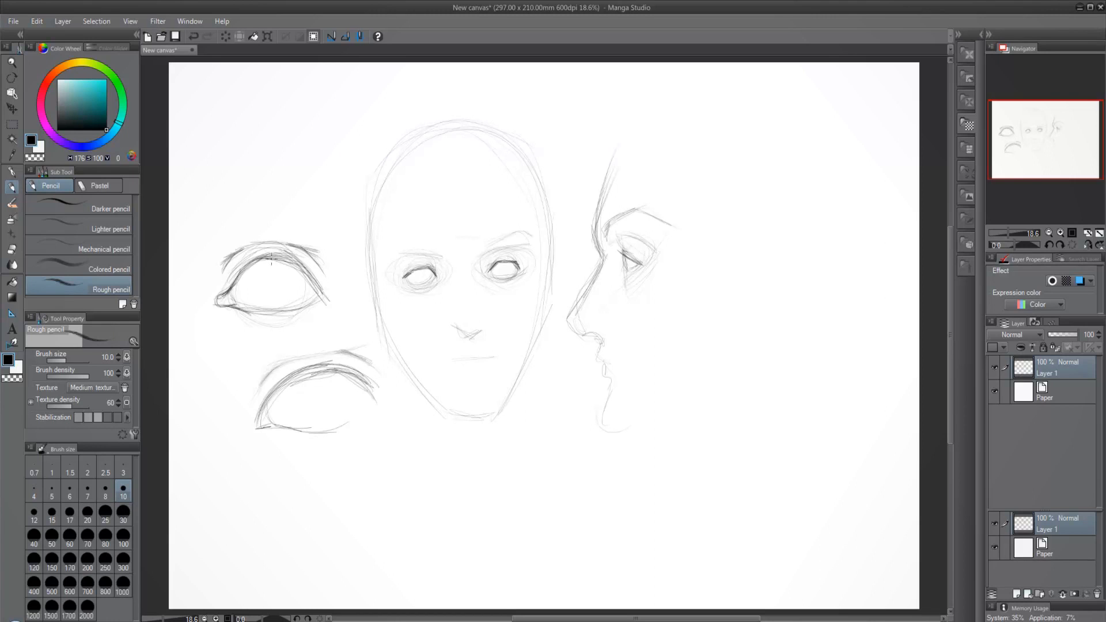
Step: Start the lashes on the first enlarged eye and draw a circled sample of curved, crossing lashes above with a curve arrow
left_click_drag(271, 257, 276, 255)
mouse_move(281, 255)
left_mouse_down()
mouse_move(309, 279)
mouse_move(284, 242)
mouse_move(287, 254)
mouse_move(291, 232)
mouse_move(297, 254)
mouse_move(318, 250)
left_mouse_up()
left_click_drag(284, 257, 276, 249)
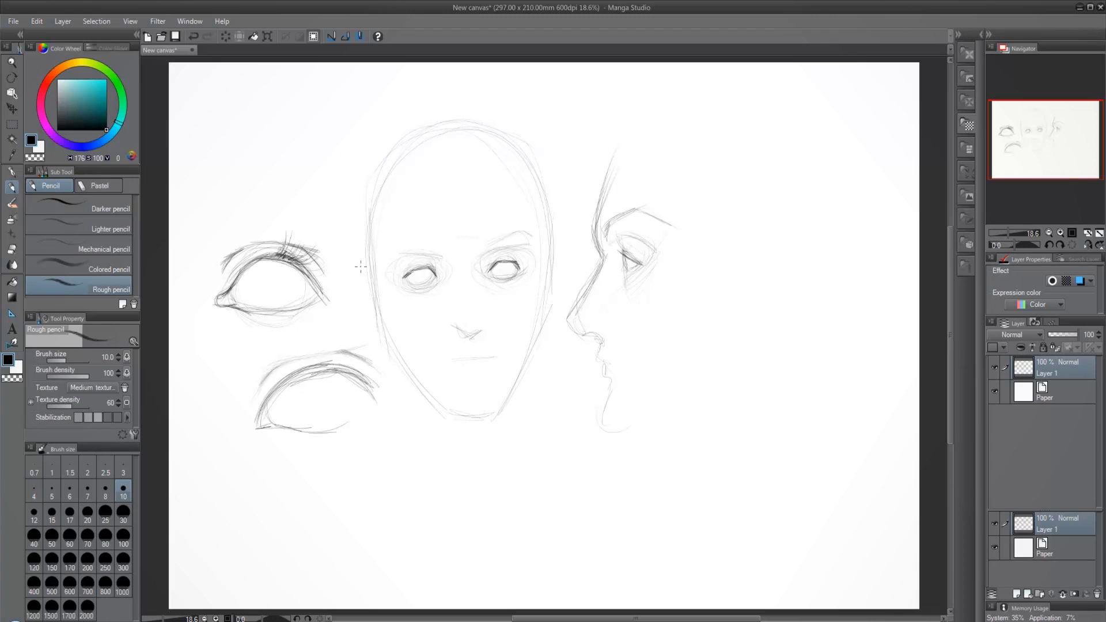
mouse_move(260, 115)
left_mouse_down()
mouse_move(312, 104)
mouse_move(271, 113)
mouse_move(311, 119)
mouse_move(303, 127)
mouse_move(326, 114)
mouse_move(284, 129)
mouse_move(308, 133)
mouse_move(337, 116)
mouse_move(314, 130)
mouse_move(305, 119)
mouse_move(335, 130)
mouse_move(348, 105)
left_mouse_up()
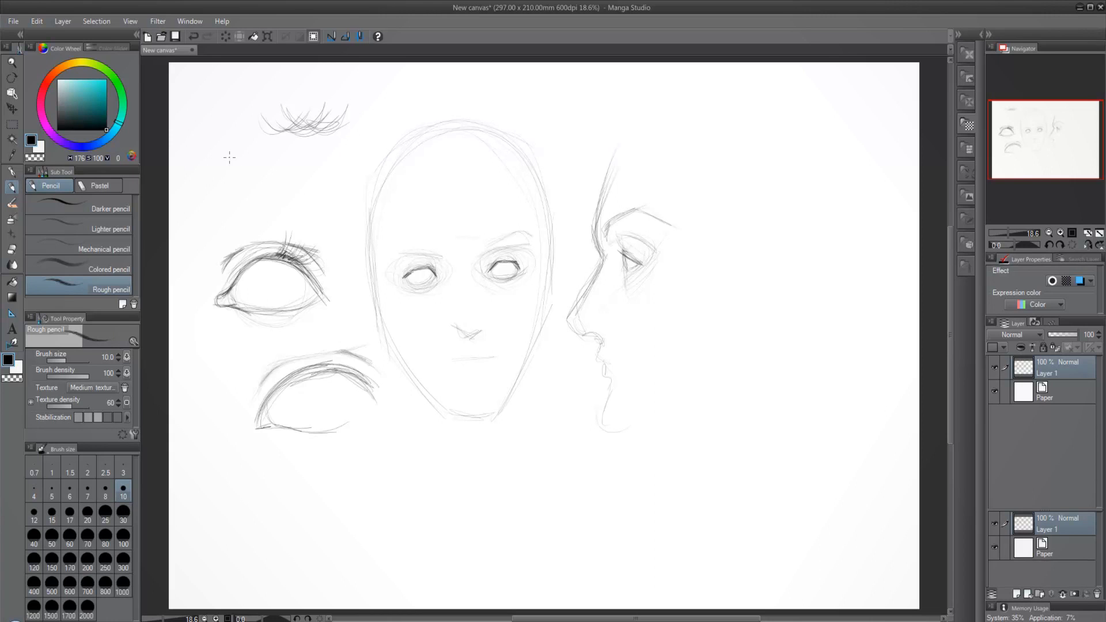
mouse_move(224, 149)
left_mouse_down()
mouse_move(235, 176)
mouse_move(273, 140)
mouse_move(272, 149)
mouse_move(286, 147)
mouse_move(250, 169)
mouse_move(238, 148)
mouse_move(244, 164)
mouse_move(286, 122)
mouse_move(262, 134)
left_mouse_up()
Step: Fill in the outer upper lashes and the lower lashes of the first enlarged eye, and add lower lashes to the second
mouse_move(294, 253)
left_mouse_down()
mouse_move(318, 271)
mouse_move(334, 300)
mouse_move(251, 255)
left_mouse_up()
left_click_drag(306, 307, 296, 315)
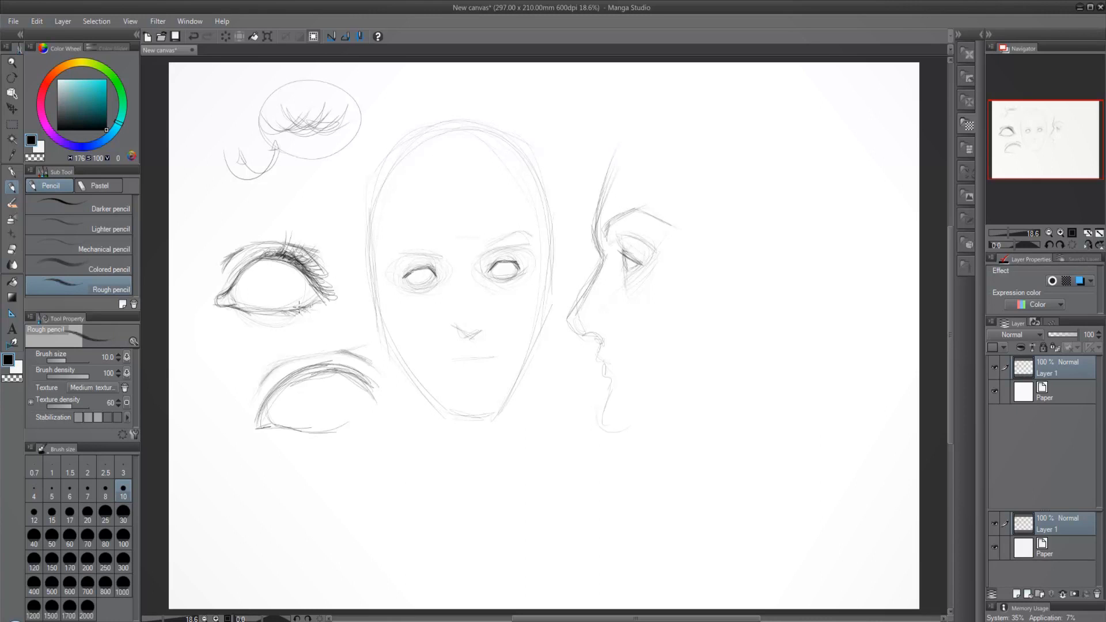
mouse_move(297, 307)
left_mouse_down()
mouse_move(327, 283)
mouse_move(310, 279)
left_mouse_up()
mouse_move(276, 425)
left_mouse_down()
mouse_move(340, 429)
mouse_move(312, 425)
mouse_move(355, 417)
mouse_move(336, 438)
mouse_move(363, 418)
left_mouse_up()
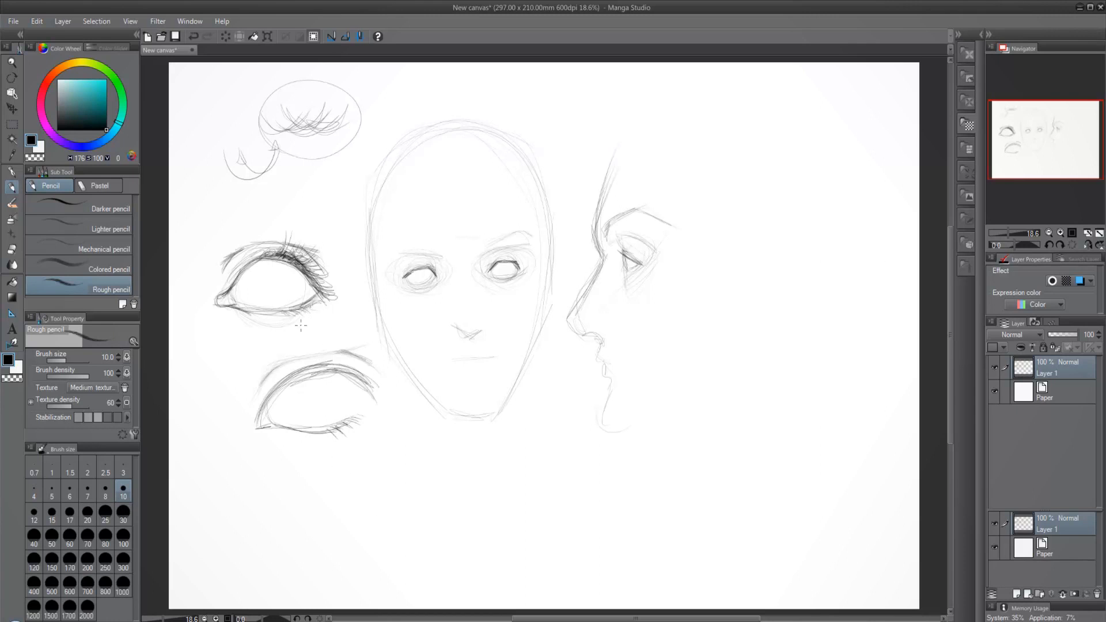
left_click_drag(336, 496, 365, 471)
left_click_drag(364, 478, 379, 465)
key("ctrl+z")
key("ctrl+z")
key("ctrl+z")
key("ctrl+z")
Step: Complete the second enlarged eye's lower lid with lashes and extend the upper lid down past the outer corner
mouse_move(327, 428)
left_mouse_down()
mouse_move(339, 449)
mouse_move(377, 405)
left_mouse_up()
left_click_drag(315, 483, 380, 443)
key("ctrl+z")
key("ctrl+z")
key("ctrl+z")
mouse_move(360, 379)
left_mouse_down()
mouse_move(386, 408)
mouse_move(377, 412)
mouse_move(388, 410)
left_mouse_up()
Step: Handwrite the label EYE SOCKET in the empty area above the profile's face
left_click_drag(723, 127, 723, 143)
mouse_move(723, 127)
left_mouse_down()
mouse_move(735, 123)
mouse_move(731, 133)
left_mouse_up()
left_click_drag(740, 118, 744, 140)
mouse_move(749, 119)
left_mouse_down()
mouse_move(749, 136)
mouse_move(756, 117)
left_mouse_up()
left_click_drag(750, 128, 777, 124)
left_click_drag(789, 113, 801, 120)
left_click_drag(809, 108, 812, 119)
mouse_move(820, 104)
left_mouse_down()
mouse_move(821, 117)
mouse_move(828, 111)
left_mouse_up()
mouse_move(821, 106)
left_mouse_down()
mouse_move(840, 102)
mouse_move(836, 115)
mouse_move(809, 121)
left_mouse_up()
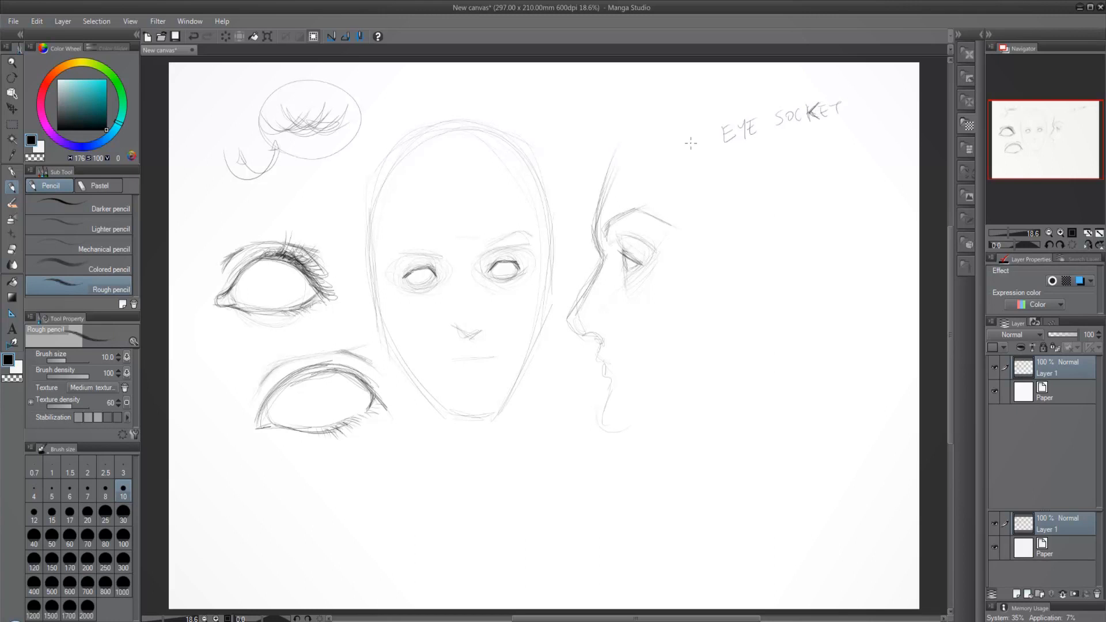
Step: Bullet the EYE SOCKET label and write the bulleted items EYE BALL and TEAR beneath it
left_click_drag(700, 143, 702, 142)
left_click_drag(710, 179, 735, 166)
left_click_drag(729, 167, 737, 179)
left_click_drag(736, 168, 759, 174)
left_click_drag(750, 168, 760, 156)
left_click_drag(760, 156, 770, 171)
left_click_drag(707, 159, 727, 164)
left_click_drag(726, 156, 737, 157)
mouse_move(740, 147)
left_mouse_down()
mouse_move(736, 156)
mouse_move(748, 154)
mouse_move(748, 142)
left_mouse_up()
left_click_drag(758, 138, 768, 146)
mouse_move(766, 151)
left_mouse_down()
mouse_move(773, 136)
mouse_move(779, 147)
left_mouse_up()
left_click_drag(772, 144, 812, 138)
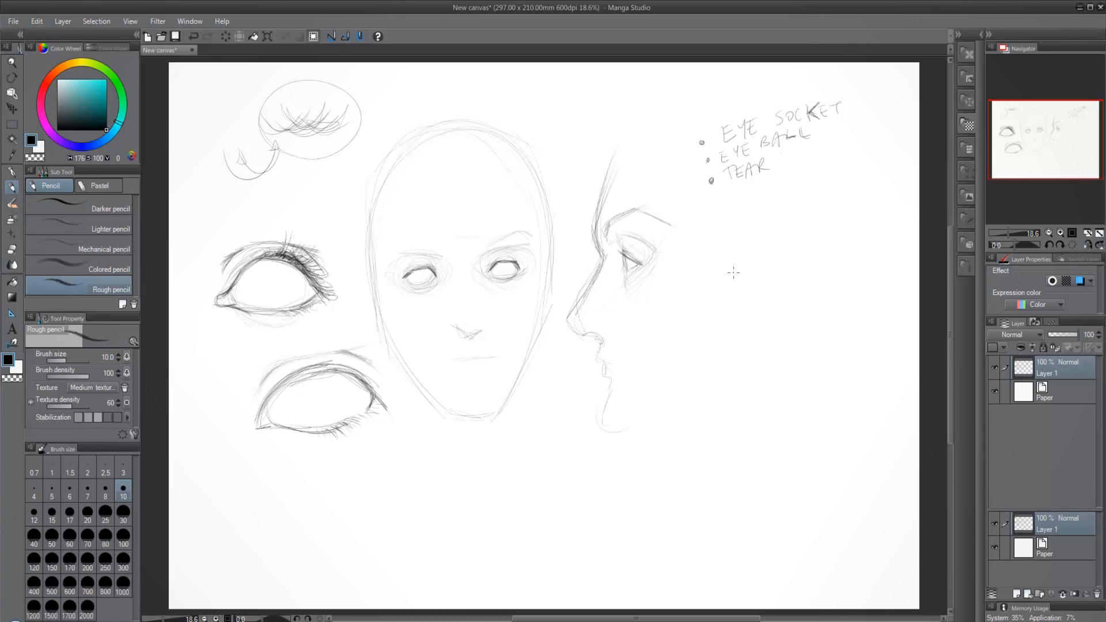
Step: Replace the word TEAR in the third list item with EYELIDS
mouse_move(725, 168)
left_mouse_down()
mouse_move(769, 171)
mouse_move(731, 185)
mouse_move(739, 171)
left_mouse_up()
mouse_move(741, 171)
left_mouse_down()
mouse_move(759, 183)
mouse_move(787, 172)
left_mouse_up()
left_click_drag(787, 161, 793, 169)
left_click_drag(800, 153, 791, 167)
Step: Write TEAR DUCT as the fourth bulleted item of the list
left_click_drag(716, 211, 739, 201)
mouse_move(733, 204)
left_mouse_down()
mouse_move(741, 214)
mouse_move(752, 199)
left_mouse_up()
mouse_move(752, 199)
left_mouse_down()
mouse_move(757, 211)
mouse_move(760, 199)
left_mouse_up()
mouse_move(760, 198)
left_mouse_down()
mouse_move(769, 210)
mouse_move(782, 203)
left_mouse_up()
mouse_move(782, 192)
left_mouse_down()
mouse_move(784, 203)
mouse_move(808, 184)
mouse_move(817, 193)
left_mouse_up()
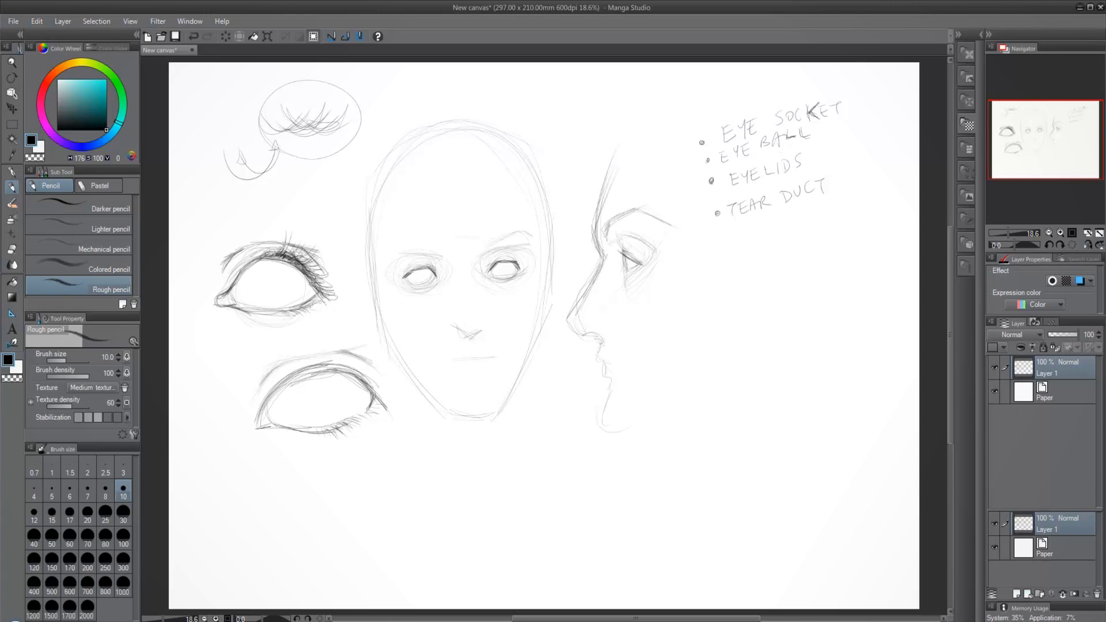
mouse_move(316, 282)
left_mouse_down()
mouse_move(316, 298)
mouse_move(330, 296)
left_mouse_up()
key("ctrl+z")
left_click_drag(487, 268, 521, 271)
key("ctrl+z")
key("ctrl+z")
Step: Sketch two small eye outlines below the front face, marking their inner and outer corners with dots
left_click_drag(457, 491, 458, 492)
left_click_drag(489, 266, 486, 277)
key("ctrl+z")
mouse_move(459, 492)
left_mouse_down()
mouse_move(499, 463)
mouse_move(513, 470)
mouse_move(469, 494)
mouse_move(513, 471)
left_mouse_up()
left_click(337, 489)
mouse_move(343, 489)
left_mouse_down()
mouse_move(398, 487)
mouse_move(384, 469)
mouse_move(341, 482)
mouse_move(385, 467)
mouse_move(399, 483)
left_mouse_up()
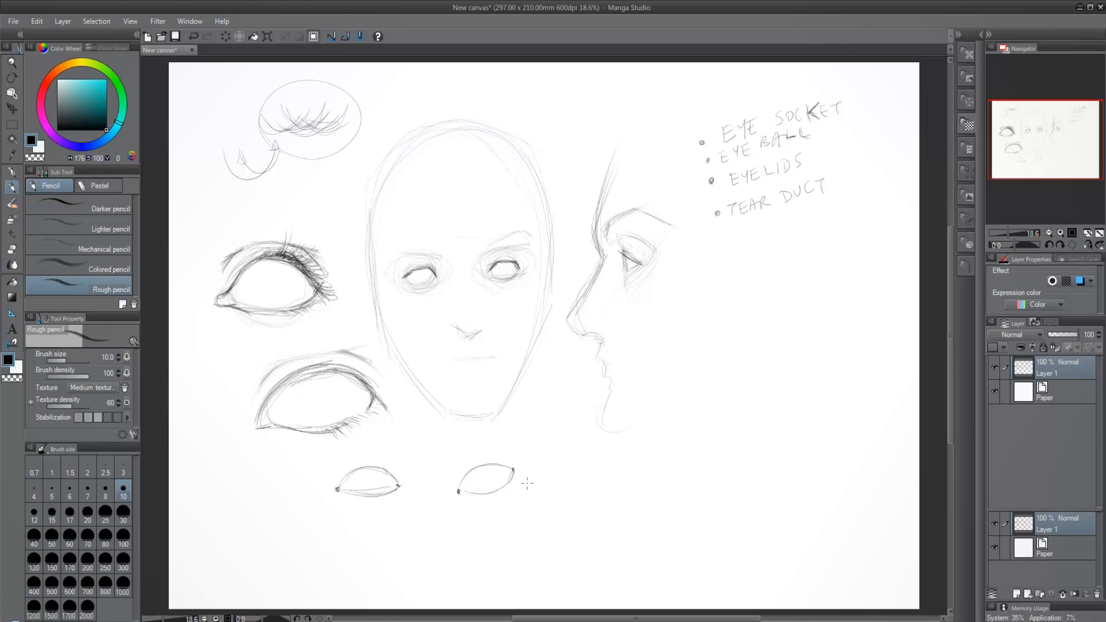
Step: Sketch a third small eye outline below the other two, with its outer corner lower than the inner one
left_click(397, 538)
mouse_move(398, 538)
left_mouse_down()
mouse_move(455, 548)
mouse_move(439, 528)
mouse_move(408, 522)
mouse_move(398, 537)
left_mouse_up()
mouse_move(414, 520)
left_mouse_down()
mouse_move(441, 528)
mouse_move(453, 547)
left_mouse_up()
left_click_drag(433, 525, 402, 528)
Step: Handwrite OUTER CORNER, CREASE OF EYELID and EYELASHES as bulleted items beneath TEAR DUCT
left_click(722, 235)
mouse_move(737, 225)
left_mouse_down()
mouse_move(732, 242)
mouse_move(761, 221)
mouse_move(784, 227)
mouse_move(852, 203)
mouse_move(861, 220)
left_mouse_up()
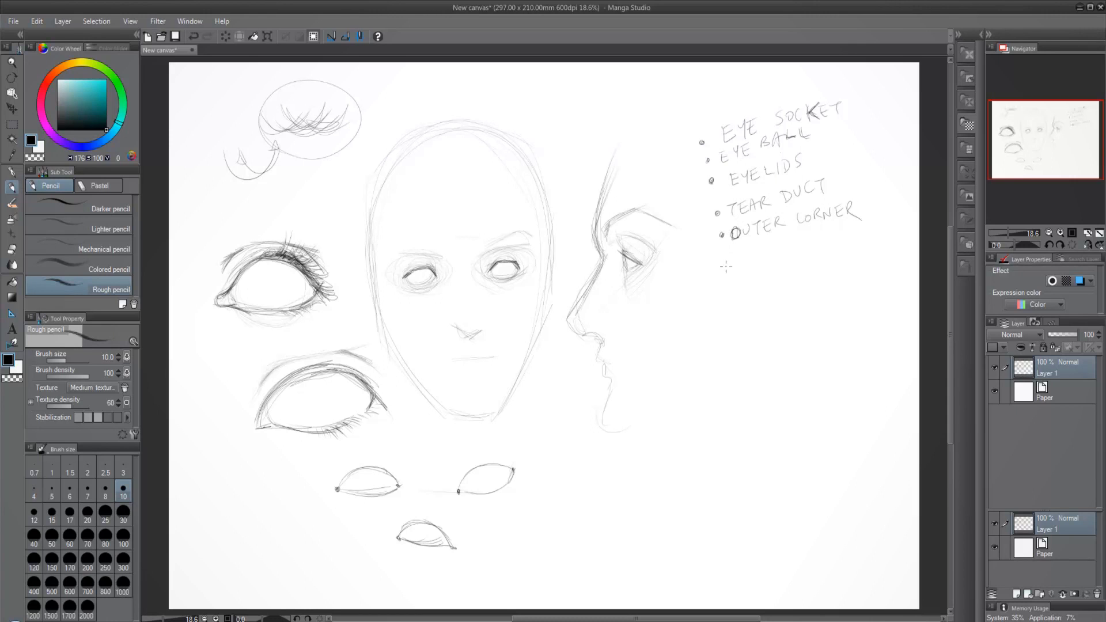
mouse_move(726, 266)
left_mouse_down()
mouse_move(756, 254)
mouse_move(763, 264)
mouse_move(770, 248)
mouse_move(801, 260)
mouse_move(820, 253)
left_mouse_up()
left_click_drag(725, 250, 876, 230)
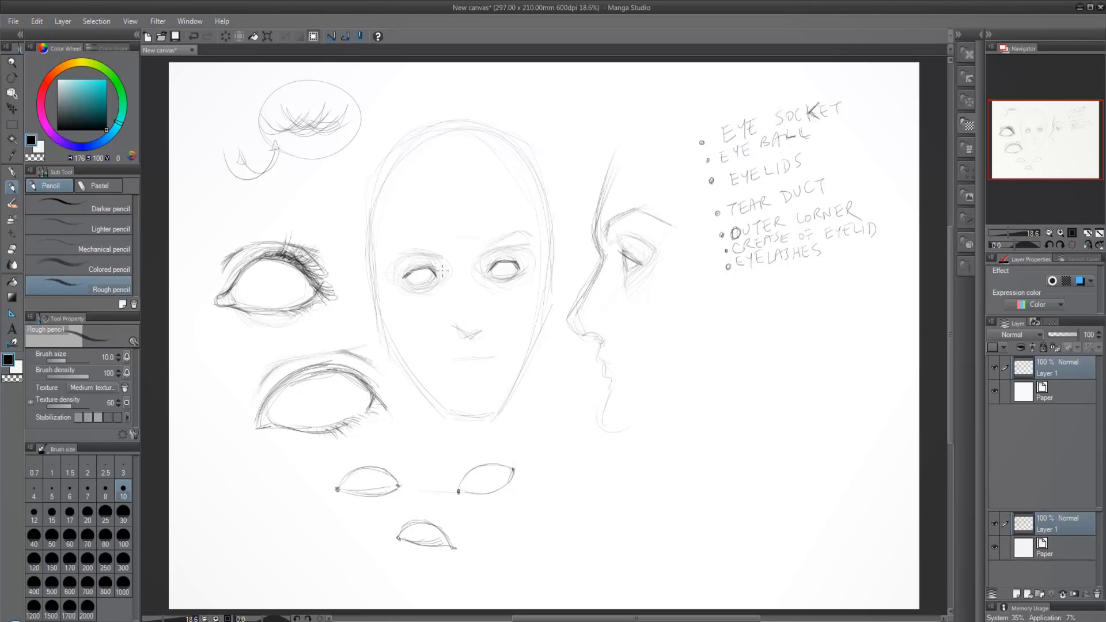
Step: Handwrite EYEBROW and SCLERA as the next bulleted items of the list
left_click_drag(733, 290, 741, 296)
mouse_move(743, 291)
left_mouse_down()
mouse_move(773, 279)
mouse_move(776, 290)
mouse_move(814, 271)
left_mouse_up()
left_click_drag(509, 263, 519, 269)
left_click(734, 320)
mouse_move(748, 315)
left_mouse_down()
mouse_move(742, 324)
mouse_move(762, 323)
left_mouse_up()
left_click_drag(768, 315, 775, 323)
left_click_drag(778, 314, 786, 321)
left_click_drag(779, 315, 784, 314)
left_click_drag(778, 319, 784, 317)
left_click_drag(789, 313, 798, 320)
left_click_drag(802, 310, 799, 320)
left_click_drag(802, 310, 806, 316)
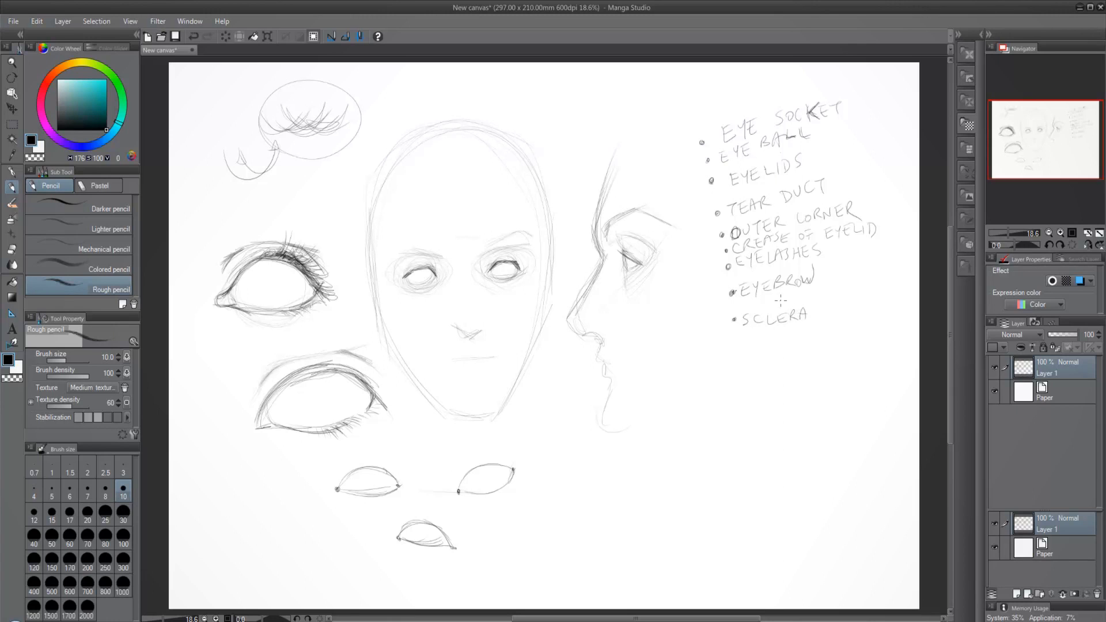
Step: Handwrite IRIS as the bulleted item beneath SCLERA
left_click(735, 351)
left_click_drag(751, 345, 751, 358)
left_click_drag(756, 345, 756, 358)
left_click_drag(756, 346, 764, 358)
left_click_drag(769, 344, 772, 357)
Step: Draw iris circles in both enlarged eyes and sketch a smaller eye with an iris beneath them
mouse_move(249, 278)
left_mouse_down()
mouse_move(258, 304)
mouse_move(298, 301)
left_mouse_up()
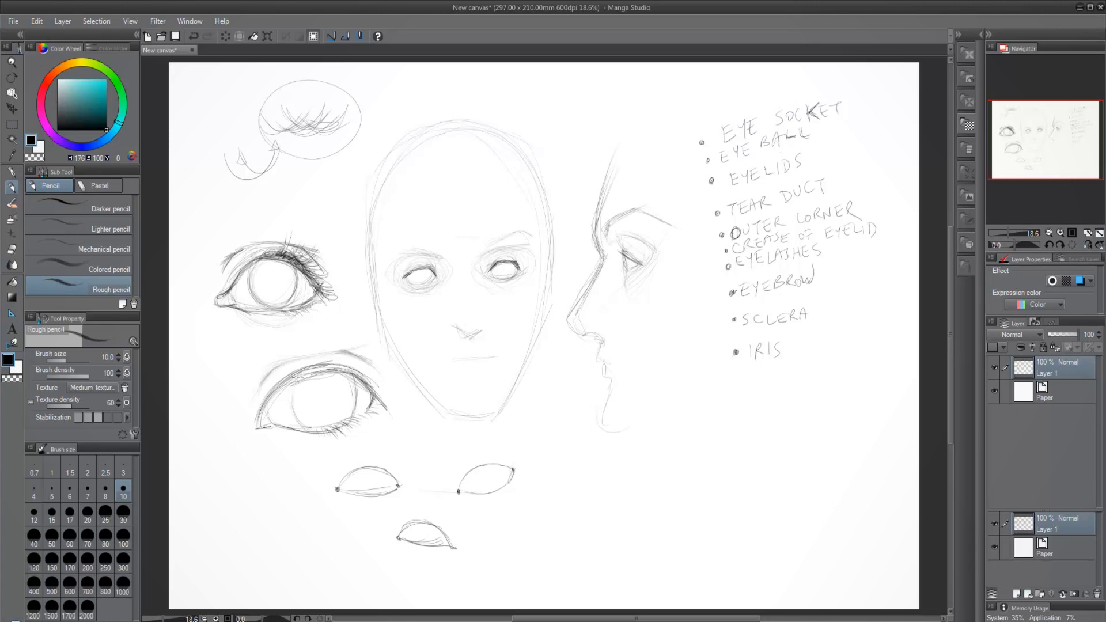
mouse_move(297, 377)
left_mouse_down()
mouse_move(314, 428)
mouse_move(294, 395)
mouse_move(312, 382)
mouse_move(343, 378)
mouse_move(305, 392)
mouse_move(354, 386)
mouse_move(304, 414)
mouse_move(334, 370)
mouse_move(342, 426)
mouse_move(335, 365)
left_mouse_up()
mouse_move(233, 510)
left_mouse_down()
mouse_move(266, 470)
mouse_move(311, 508)
left_mouse_up()
mouse_move(273, 473)
left_mouse_down()
mouse_move(236, 513)
mouse_move(313, 509)
mouse_move(285, 479)
mouse_move(251, 472)
mouse_move(272, 469)
mouse_move(272, 521)
mouse_move(290, 482)
mouse_move(248, 495)
mouse_move(274, 480)
mouse_move(303, 502)
left_mouse_up()
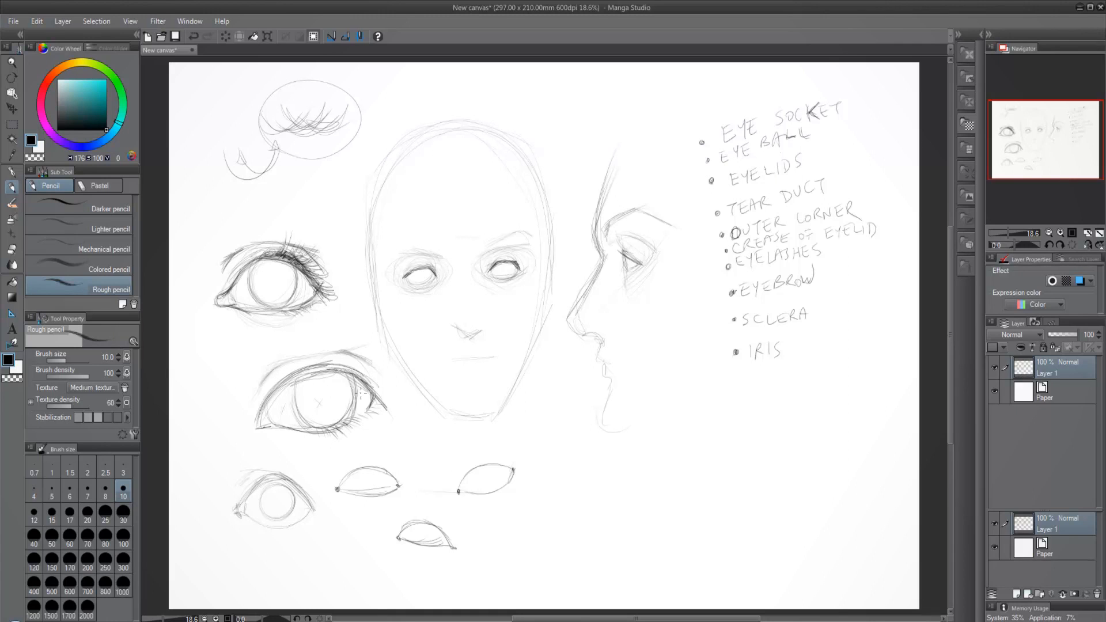
Step: Undo the trial strokes in the lower enlarged eye and redraw the edge of its iris
key("ctrl+z")
mouse_move(366, 397)
left_mouse_down()
mouse_move(369, 417)
mouse_move(376, 403)
left_mouse_up()
key("ctrl+z")
mouse_move(300, 372)
left_mouse_down()
mouse_move(306, 436)
mouse_move(266, 406)
mouse_move(313, 436)
left_mouse_up()
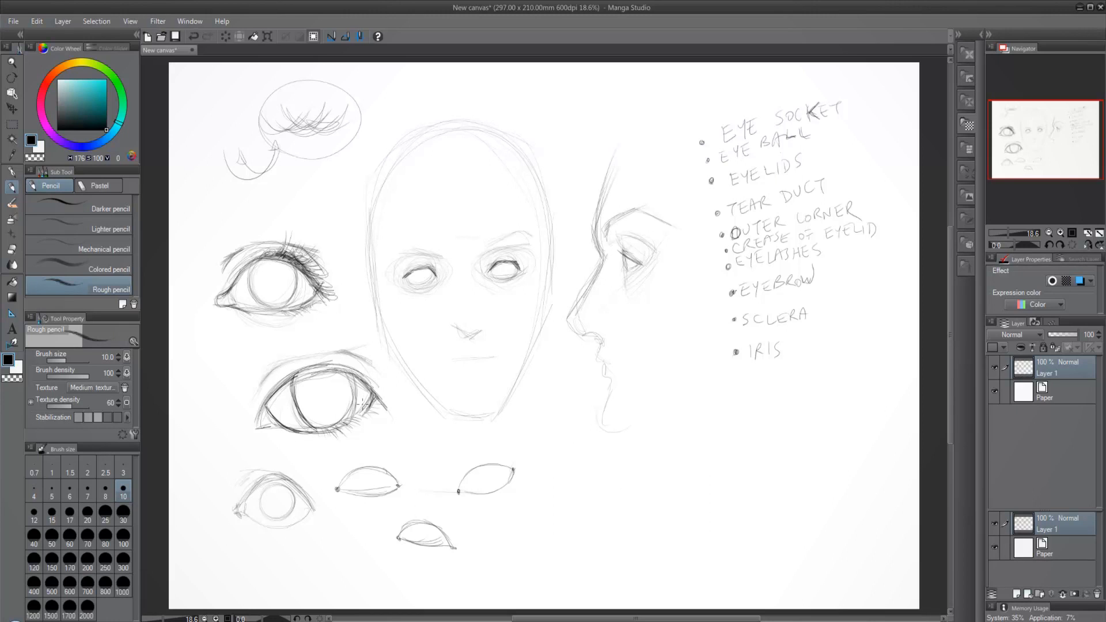
mouse_move(352, 376)
left_mouse_down()
mouse_move(349, 421)
mouse_move(368, 410)
left_mouse_up()
key("ctrl+z")
key("ctrl+z")
key("ctrl+z")
key("ctrl+z")
left_click_drag(291, 389, 298, 416)
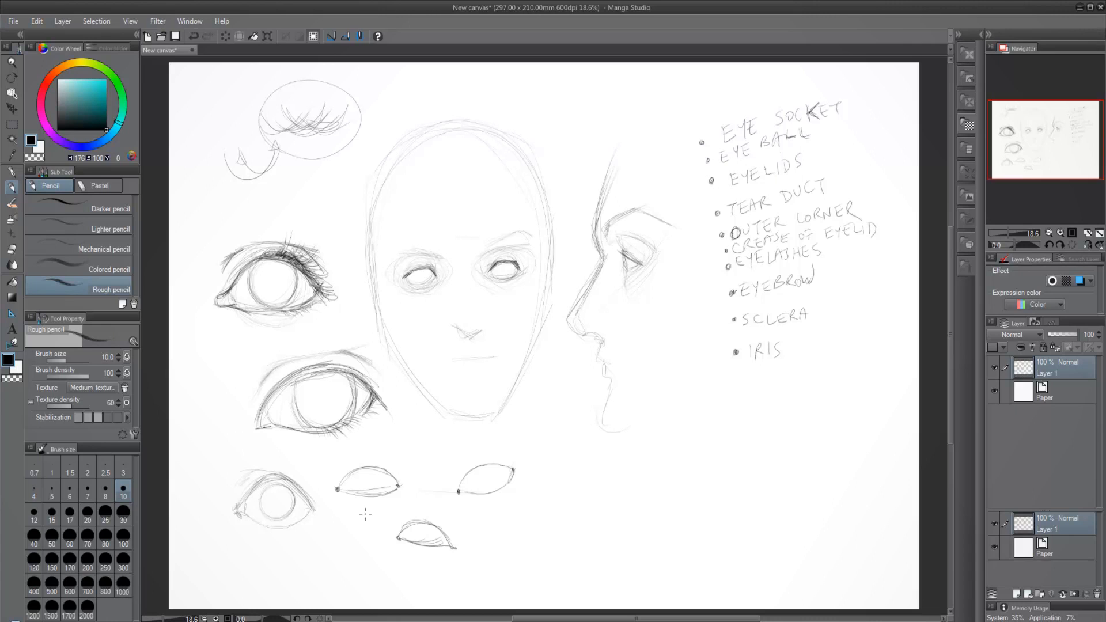
Step: Handwrite PUPIL as the bulleted item beneath IRIS
left_click_drag(735, 353, 753, 384)
mouse_move(754, 371)
left_mouse_down()
mouse_move(771, 369)
mouse_move(773, 384)
left_mouse_up()
left_click_drag(774, 372, 786, 383)
left_click_drag(790, 372, 798, 382)
Step: Draw a dark shaded pupil, thicker upper lashes and a lid shadow in the lower enlarged eye
mouse_move(315, 396)
left_mouse_down()
mouse_move(331, 387)
mouse_move(316, 400)
mouse_move(316, 385)
mouse_move(328, 397)
mouse_move(317, 386)
mouse_move(322, 400)
mouse_move(353, 365)
left_mouse_up()
mouse_move(309, 374)
left_mouse_down()
mouse_move(353, 374)
mouse_move(271, 392)
mouse_move(364, 374)
mouse_move(339, 377)
mouse_move(369, 384)
mouse_move(316, 397)
mouse_move(328, 391)
mouse_move(314, 352)
mouse_move(360, 364)
mouse_move(323, 374)
mouse_move(314, 359)
mouse_move(331, 360)
mouse_move(334, 345)
mouse_move(381, 375)
mouse_move(387, 396)
left_mouse_up()
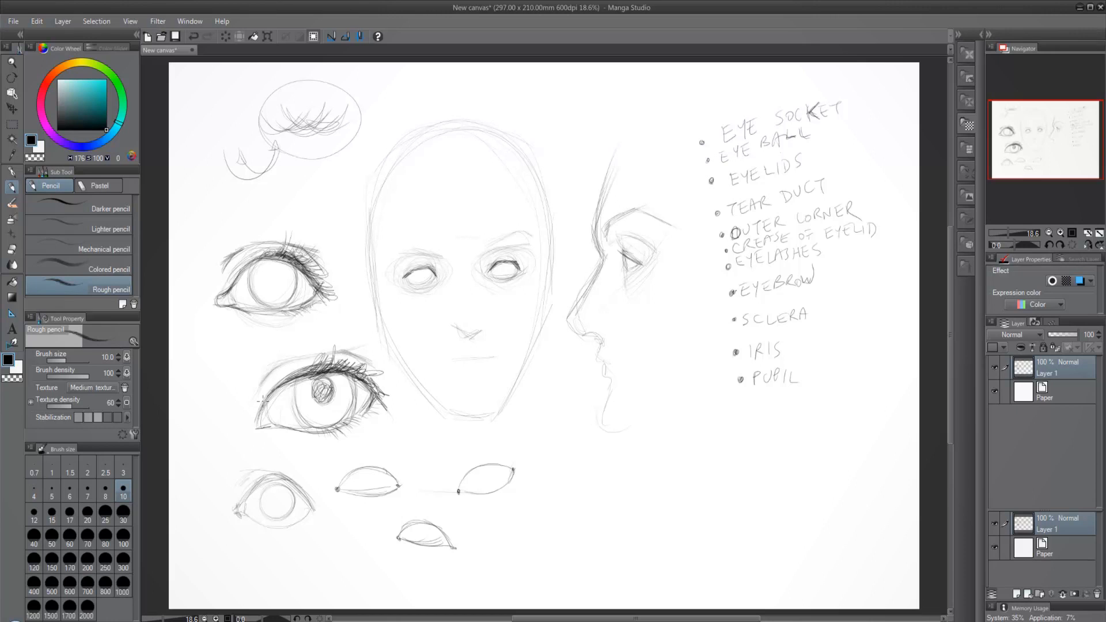
left_click_drag(304, 378, 352, 378)
left_click_drag(345, 375, 296, 382)
Step: Sketch a small triangle beneath the lower enlarged eye and add a ring around that eye's pupil
left_click_drag(318, 474, 318, 447)
left_click_drag(317, 445, 318, 447)
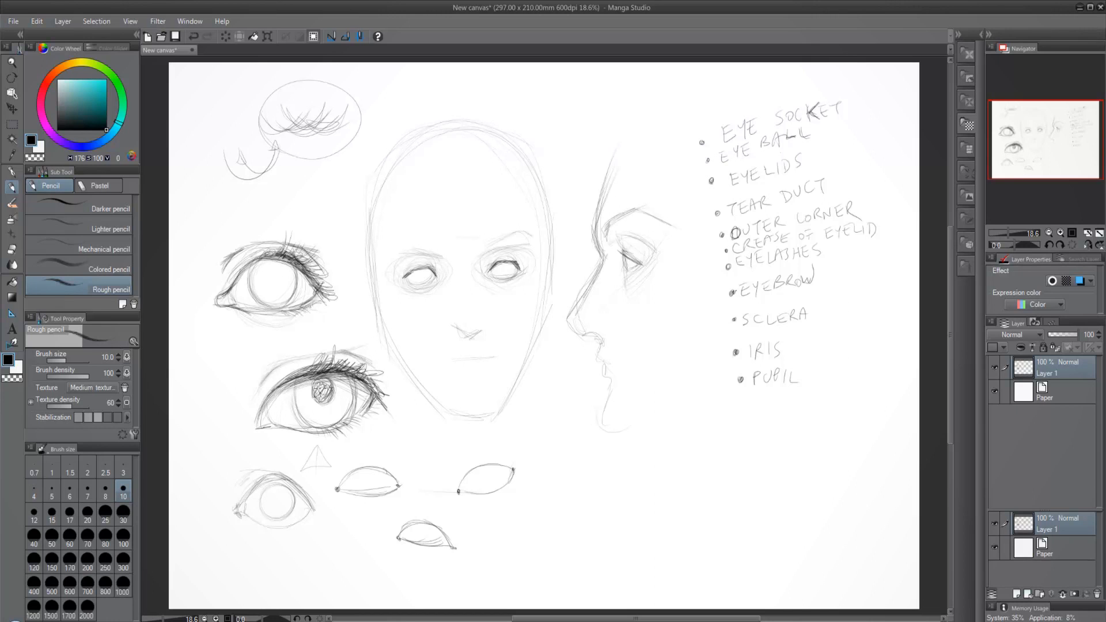
mouse_move(331, 391)
left_mouse_down()
mouse_move(320, 402)
mouse_move(322, 382)
mouse_move(335, 400)
left_mouse_up()
mouse_move(326, 403)
left_mouse_down()
mouse_move(321, 383)
mouse_move(325, 403)
mouse_move(320, 385)
mouse_move(320, 400)
mouse_move(290, 385)
mouse_move(320, 420)
left_mouse_up()
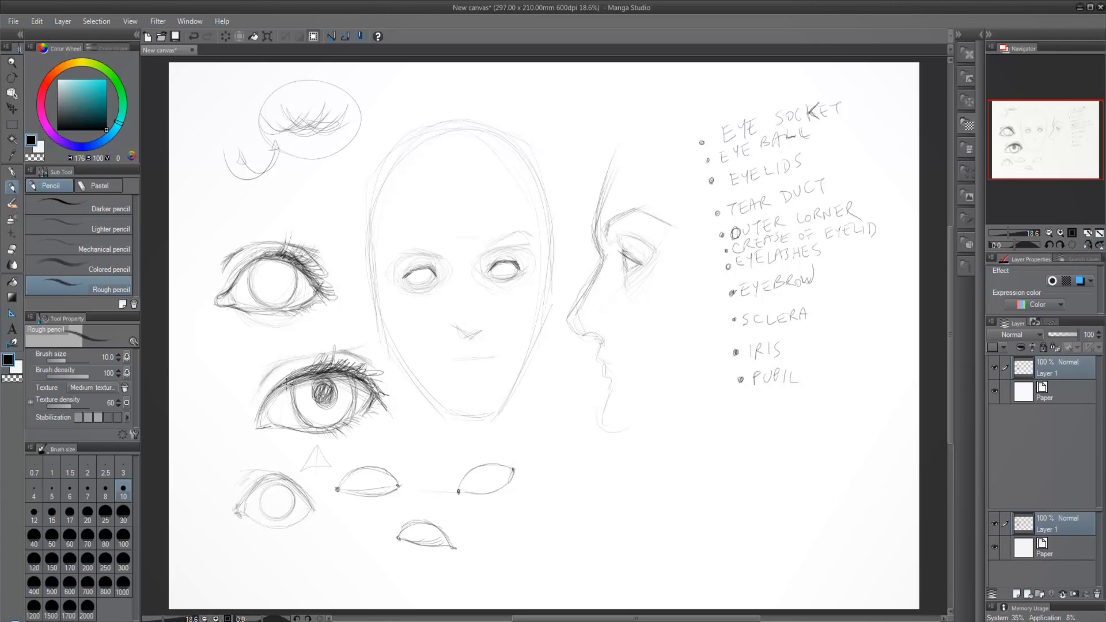
left_click_drag(349, 386, 347, 418)
Step: Sketch a large eyeball curve beneath the list and draw a tilted iris ellipse on its surface
mouse_move(573, 523)
left_mouse_down()
mouse_move(691, 437)
mouse_move(616, 464)
mouse_move(572, 561)
left_mouse_up()
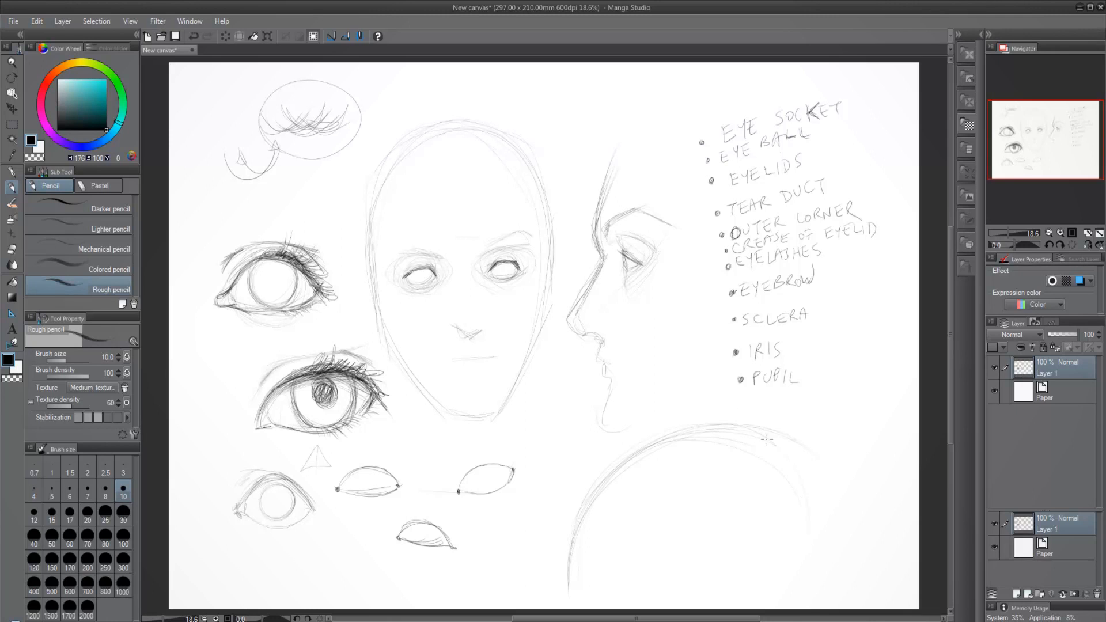
mouse_move(735, 431)
left_mouse_down()
mouse_move(802, 573)
mouse_move(800, 513)
left_mouse_up()
mouse_move(667, 431)
left_mouse_down()
mouse_move(829, 521)
mouse_move(608, 482)
left_mouse_up()
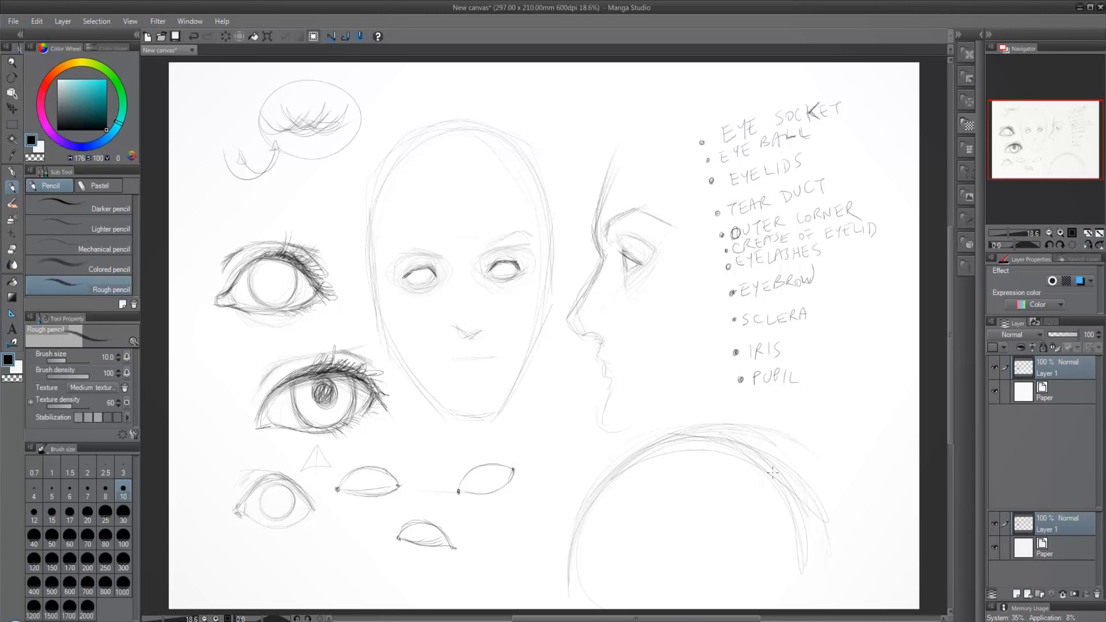
mouse_move(593, 532)
left_mouse_down()
mouse_move(623, 465)
mouse_move(688, 481)
left_mouse_up()
mouse_move(608, 478)
left_mouse_down()
mouse_move(688, 432)
mouse_move(668, 517)
left_mouse_up()
mouse_move(632, 461)
left_mouse_down()
mouse_move(712, 445)
mouse_move(626, 531)
mouse_move(586, 516)
mouse_move(677, 438)
left_mouse_up()
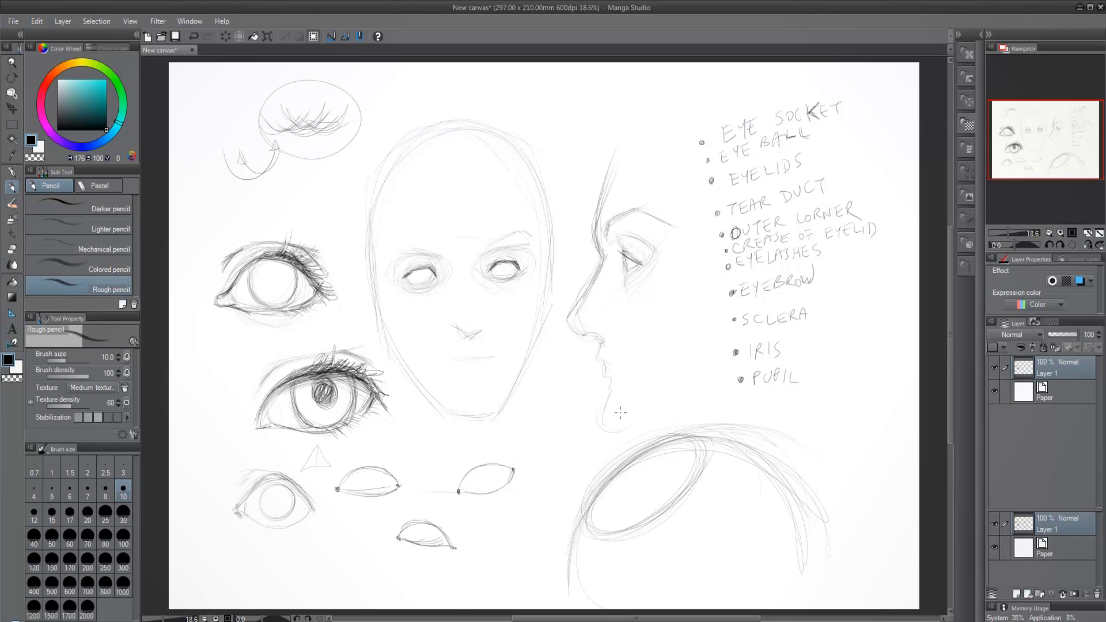
Step: Draw the cornea bulge over the large eyeball's iris and add a pupil ellipse with radiating lines inside it
left_click_drag(603, 456, 587, 484)
left_click_drag(644, 434, 591, 478)
mouse_move(698, 448)
left_mouse_down()
mouse_move(655, 432)
mouse_move(620, 442)
left_mouse_up()
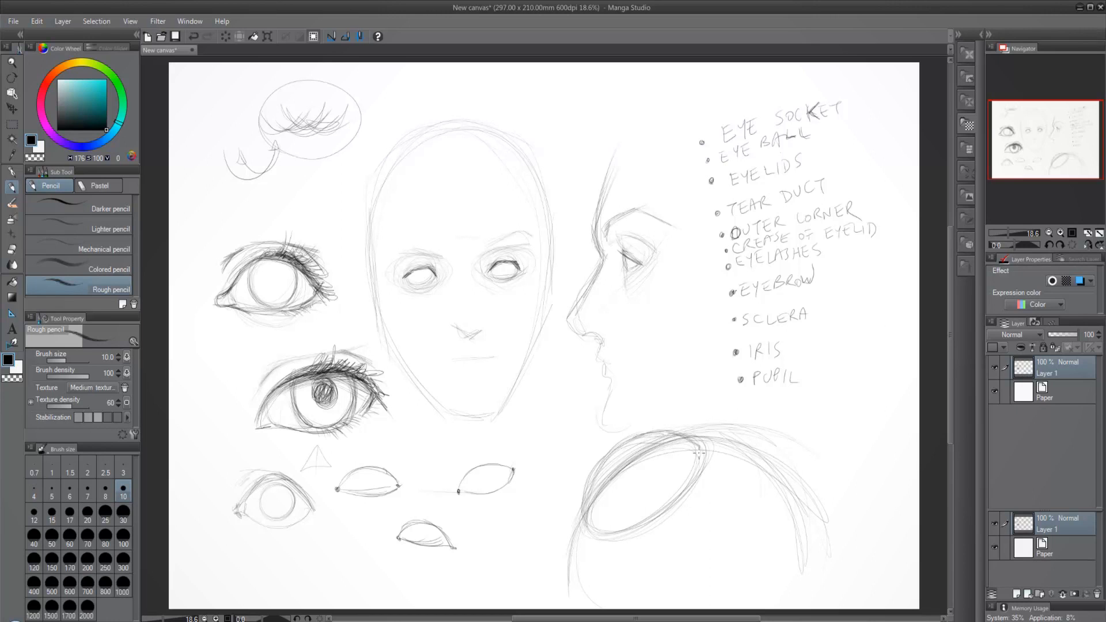
mouse_move(597, 470)
left_mouse_down()
mouse_move(614, 450)
mouse_move(673, 433)
left_mouse_up()
mouse_move(653, 479)
left_mouse_down()
mouse_move(630, 497)
mouse_move(641, 496)
left_mouse_up()
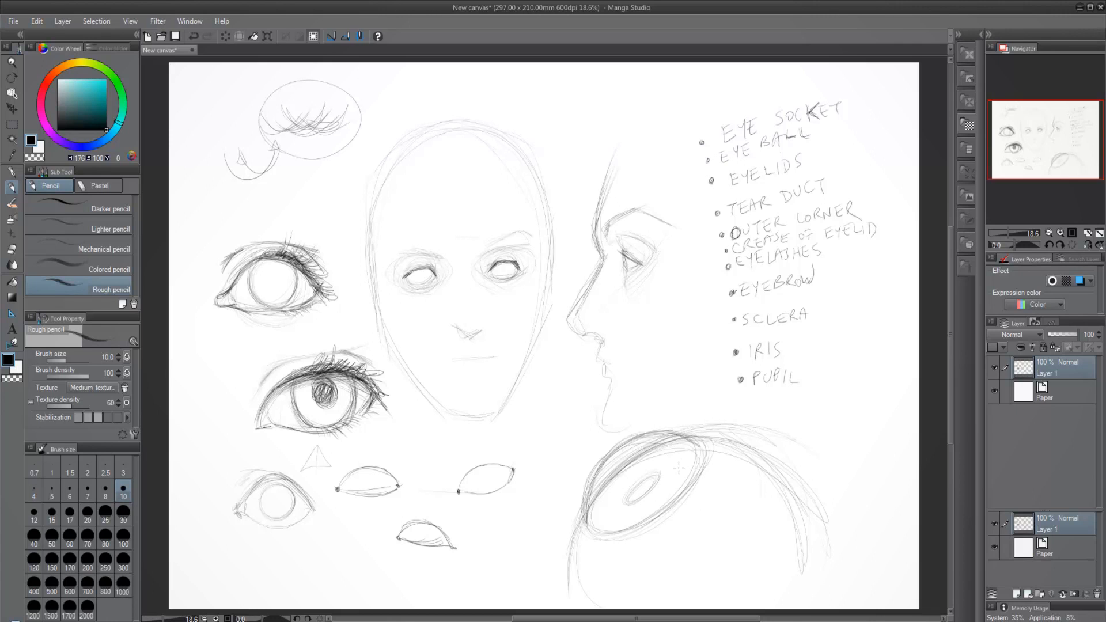
mouse_move(655, 469)
left_mouse_down()
mouse_move(666, 450)
mouse_move(692, 459)
left_mouse_up()
Step: Sketch a drinking glass with liquid beside the SCLERA item and a slanted straw whose submerged part is offset
mouse_move(659, 316)
left_mouse_down()
mouse_move(672, 381)
mouse_move(668, 364)
mouse_move(708, 395)
mouse_move(714, 311)
left_mouse_up()
mouse_move(717, 392)
left_mouse_down()
mouse_move(713, 299)
mouse_move(650, 316)
mouse_move(720, 298)
mouse_move(694, 334)
mouse_move(704, 329)
left_mouse_up()
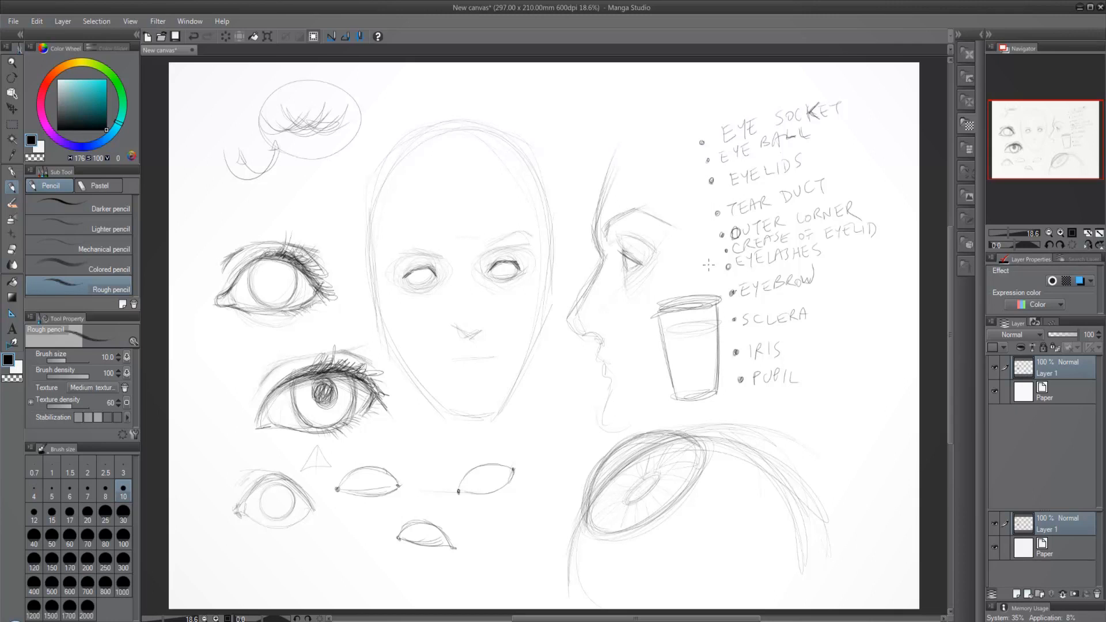
mouse_move(713, 256)
left_mouse_down()
mouse_move(695, 325)
mouse_move(711, 278)
mouse_move(704, 314)
left_mouse_up()
left_click_drag(716, 259, 701, 328)
left_click_drag(704, 285, 701, 328)
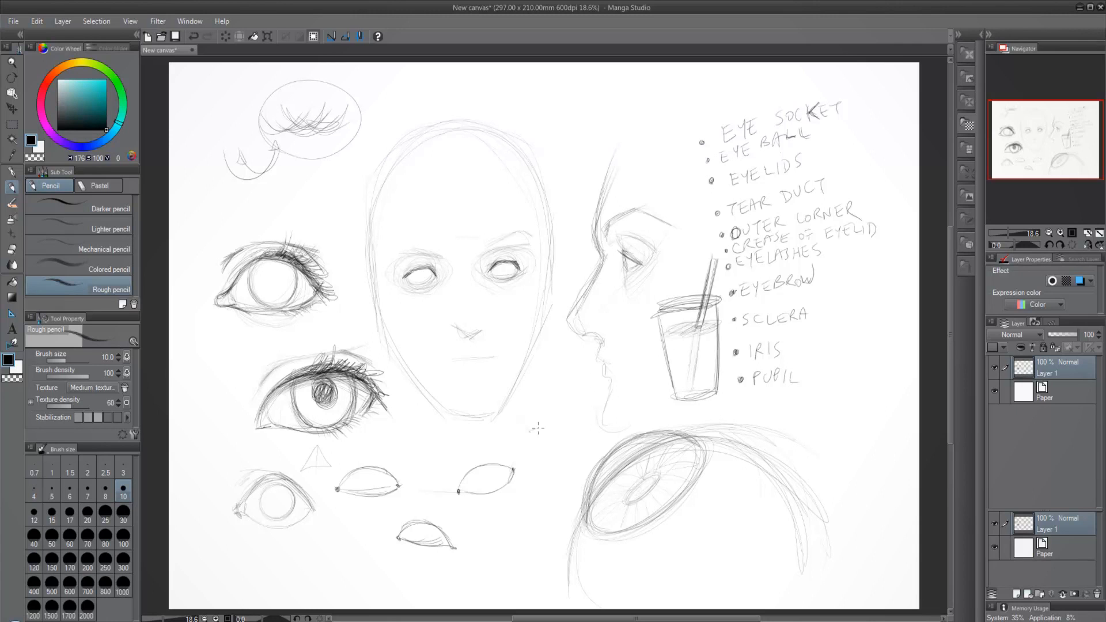
left_click_drag(537, 427, 570, 428)
left_click_drag(693, 357, 700, 391)
left_click_drag(701, 330, 702, 377)
left_click_drag(693, 337, 694, 362)
Step: Shade the large eyeball's iris and strengthen its radiating lines and outline
left_click_drag(614, 485, 604, 502)
left_click_drag(664, 445, 609, 530)
mouse_move(697, 468)
left_mouse_down()
mouse_move(648, 490)
mouse_move(629, 513)
mouse_move(629, 497)
left_mouse_up()
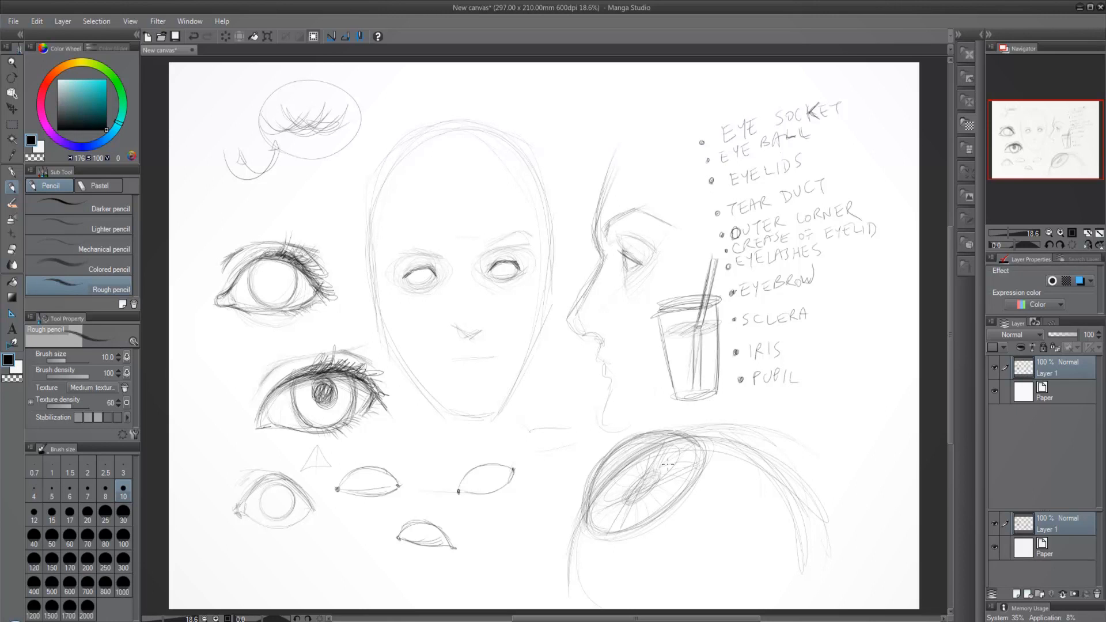
mouse_move(566, 585)
left_mouse_down()
mouse_move(679, 437)
mouse_move(808, 515)
left_mouse_up()
mouse_move(599, 495)
left_mouse_down()
mouse_move(727, 445)
mouse_move(796, 528)
left_mouse_up()
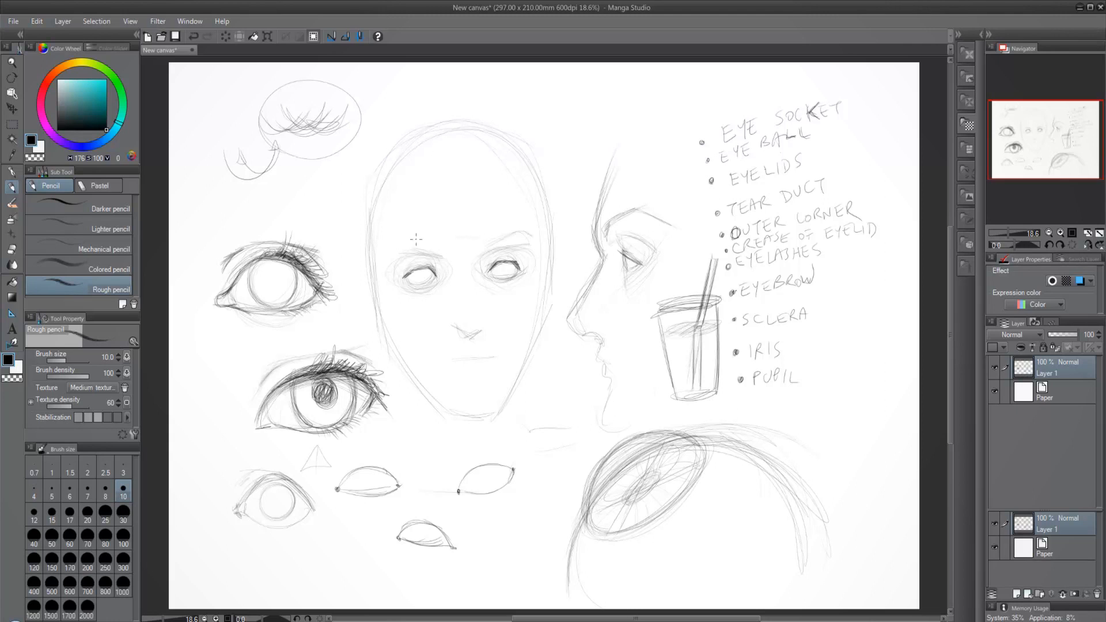
Step: Add small pencil strokes to both eyes of the front face
left_click_drag(410, 274, 423, 277)
left_click_drag(497, 262, 511, 273)
mouse_move(416, 266)
left_mouse_down()
mouse_move(424, 282)
mouse_move(429, 262)
left_mouse_up()
Step: Hide Layer 1, add a new layer and handwrite the underlined heading COMICS on it
left_click(993, 367)
left_click(1017, 595)
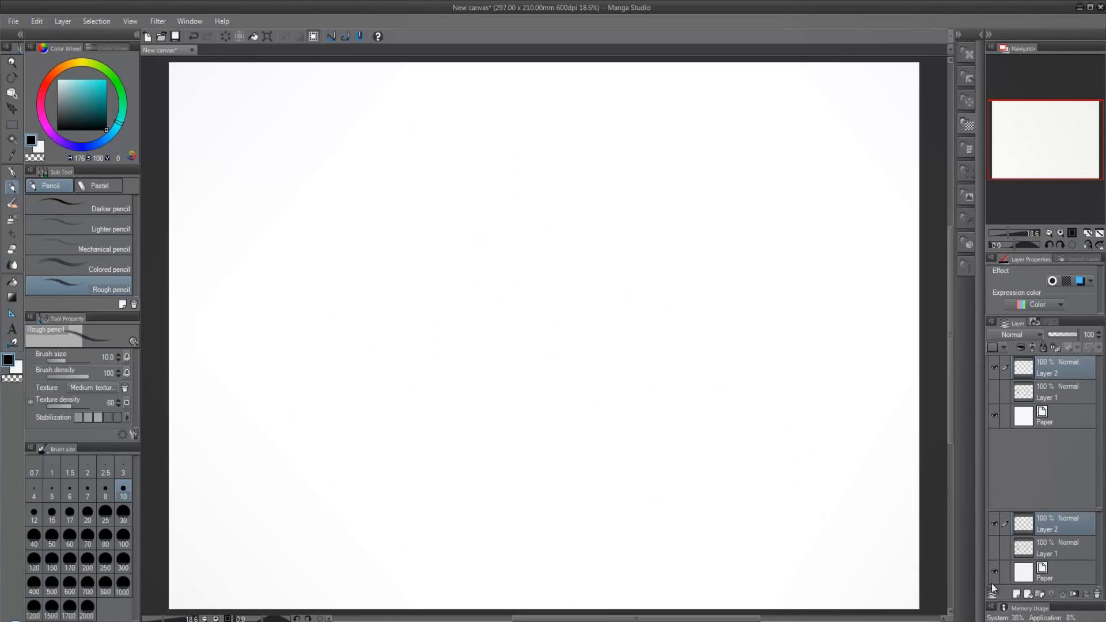
mouse_move(286, 135)
left_mouse_down()
mouse_move(278, 146)
mouse_move(390, 122)
left_mouse_up()
left_click_drag(393, 147, 440, 142)
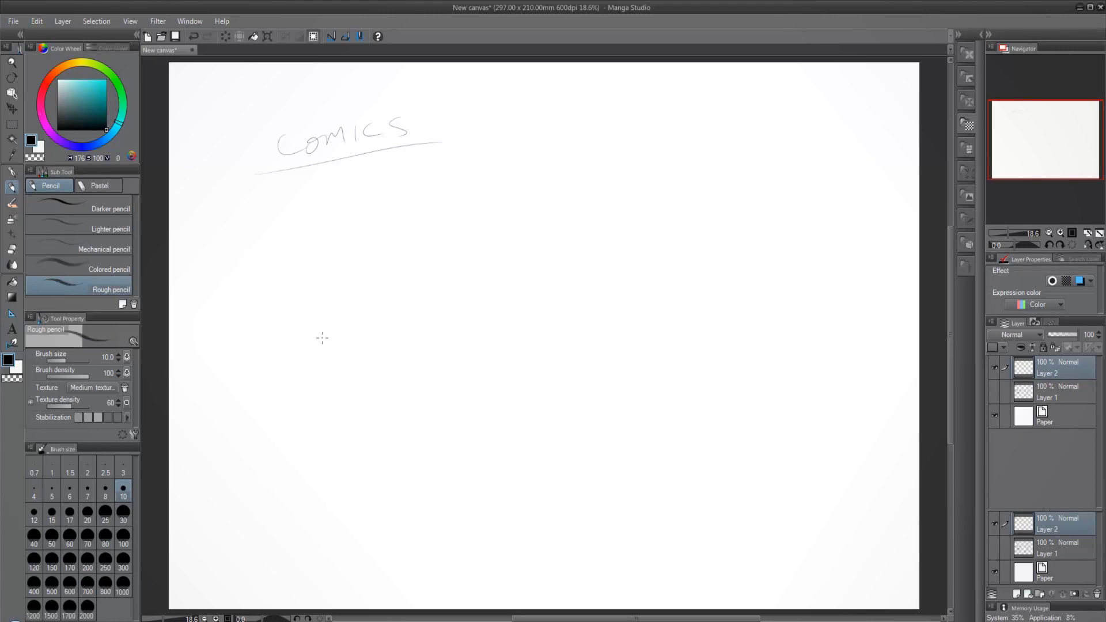
Step: Sketch an angular upper lid line with a faint socket outline, plus a faint turned face beneath the heading
mouse_move(501, 276)
left_mouse_down()
mouse_move(523, 242)
mouse_move(598, 232)
left_mouse_up()
mouse_move(525, 239)
left_mouse_down()
mouse_move(625, 238)
mouse_move(622, 259)
left_mouse_up()
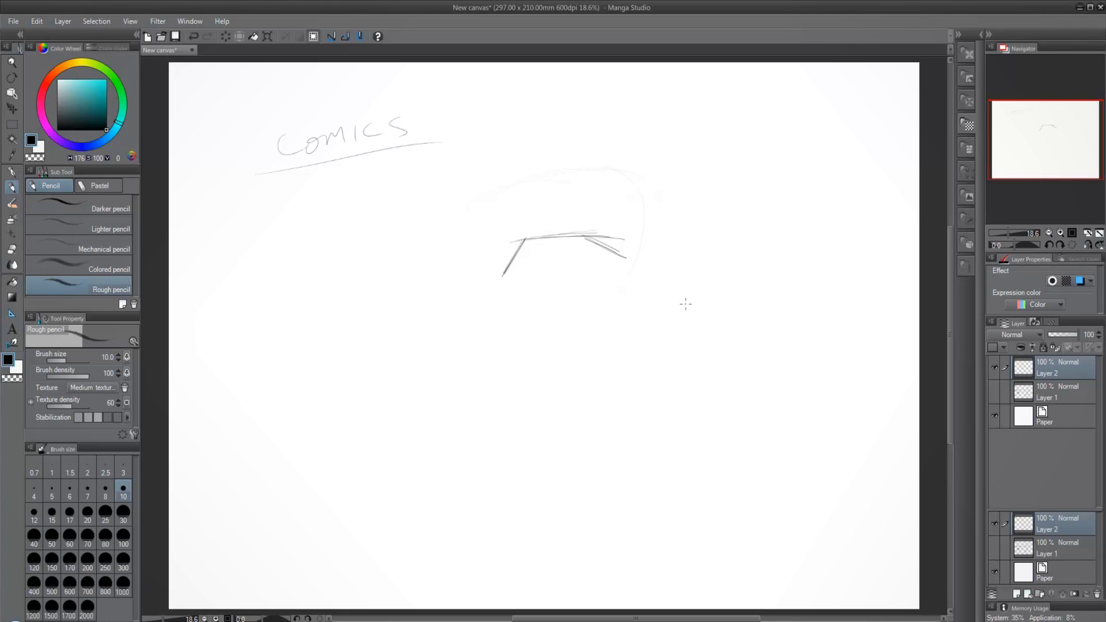
left_click_drag(231, 351, 276, 452)
left_click_drag(313, 373, 322, 377)
Step: Darken the angular upper lid line and add an eyelid crease above it
mouse_move(509, 262)
left_mouse_down()
mouse_move(539, 234)
mouse_move(519, 253)
mouse_move(544, 235)
mouse_move(516, 243)
mouse_move(527, 237)
mouse_move(598, 231)
mouse_move(627, 259)
left_mouse_up()
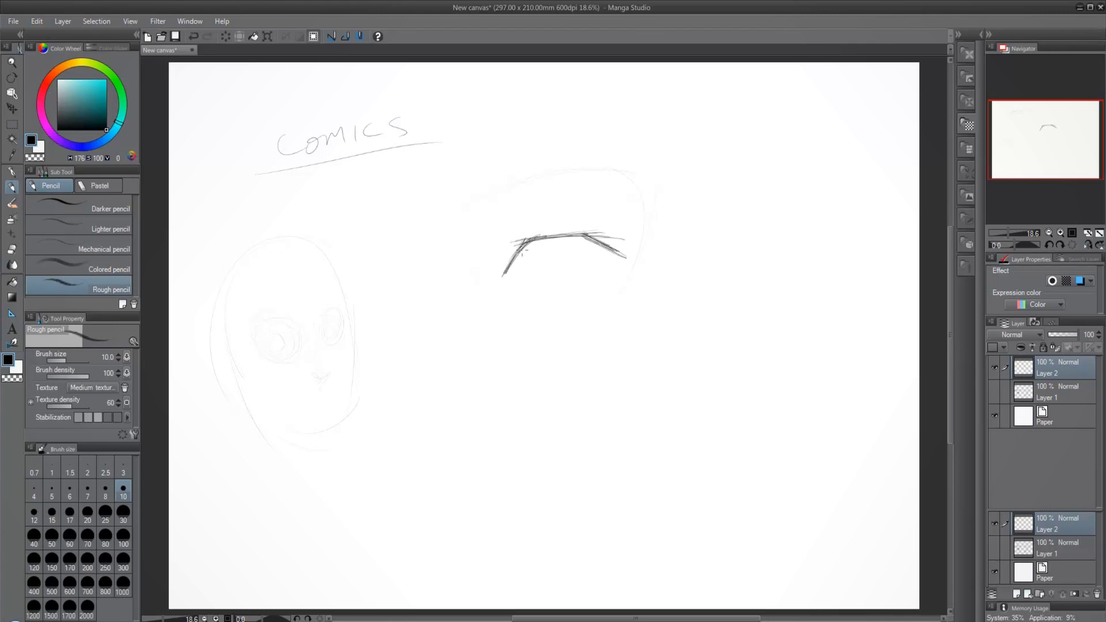
mouse_move(521, 249)
left_mouse_down()
mouse_move(501, 280)
mouse_move(559, 236)
left_mouse_up()
mouse_move(504, 277)
left_mouse_down()
mouse_move(529, 242)
mouse_move(580, 234)
mouse_move(502, 246)
mouse_move(572, 220)
left_mouse_up()
left_click_drag(506, 240, 608, 225)
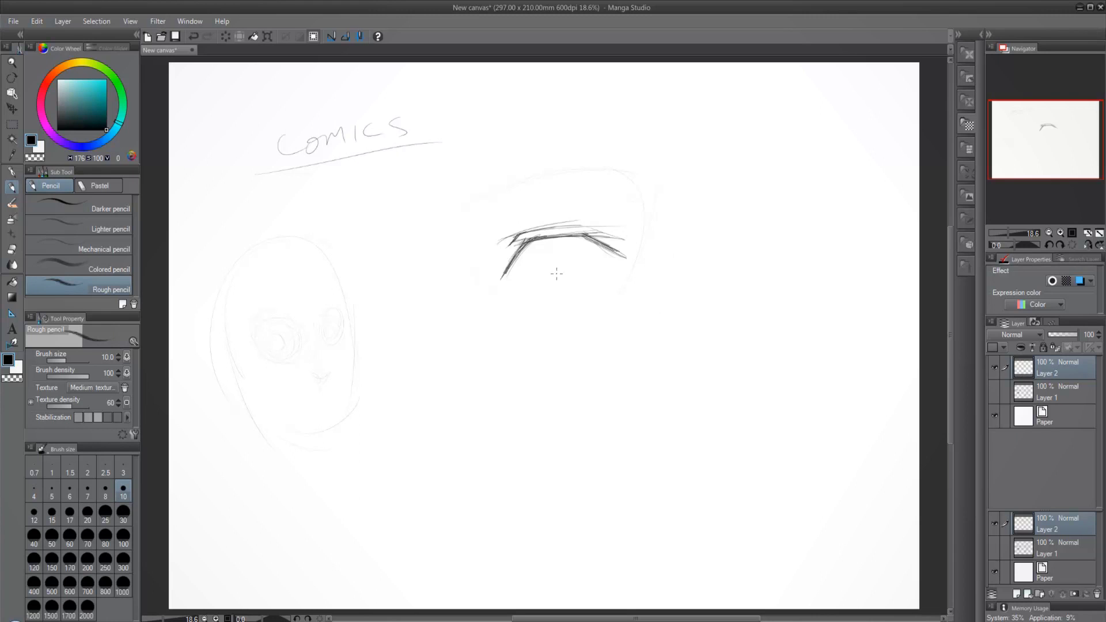
Step: Close the upper eye with a lower lid and draw a second bold slanted eye outline beneath it
mouse_move(521, 278)
left_mouse_down()
mouse_move(602, 269)
mouse_move(609, 254)
mouse_move(570, 274)
left_mouse_up()
mouse_move(471, 430)
left_mouse_down()
mouse_move(491, 399)
mouse_move(519, 392)
mouse_move(486, 400)
mouse_move(568, 394)
left_mouse_up()
mouse_move(482, 398)
left_mouse_down()
mouse_move(513, 394)
mouse_move(471, 423)
mouse_move(507, 441)
mouse_move(550, 437)
mouse_move(538, 431)
mouse_move(576, 398)
mouse_move(518, 395)
mouse_move(544, 434)
mouse_move(473, 449)
mouse_move(532, 393)
mouse_move(564, 390)
mouse_move(471, 440)
mouse_move(463, 429)
mouse_move(478, 416)
mouse_move(487, 445)
mouse_move(518, 445)
mouse_move(553, 433)
mouse_move(572, 397)
mouse_move(519, 443)
mouse_move(579, 396)
mouse_move(484, 406)
mouse_move(510, 396)
left_mouse_up()
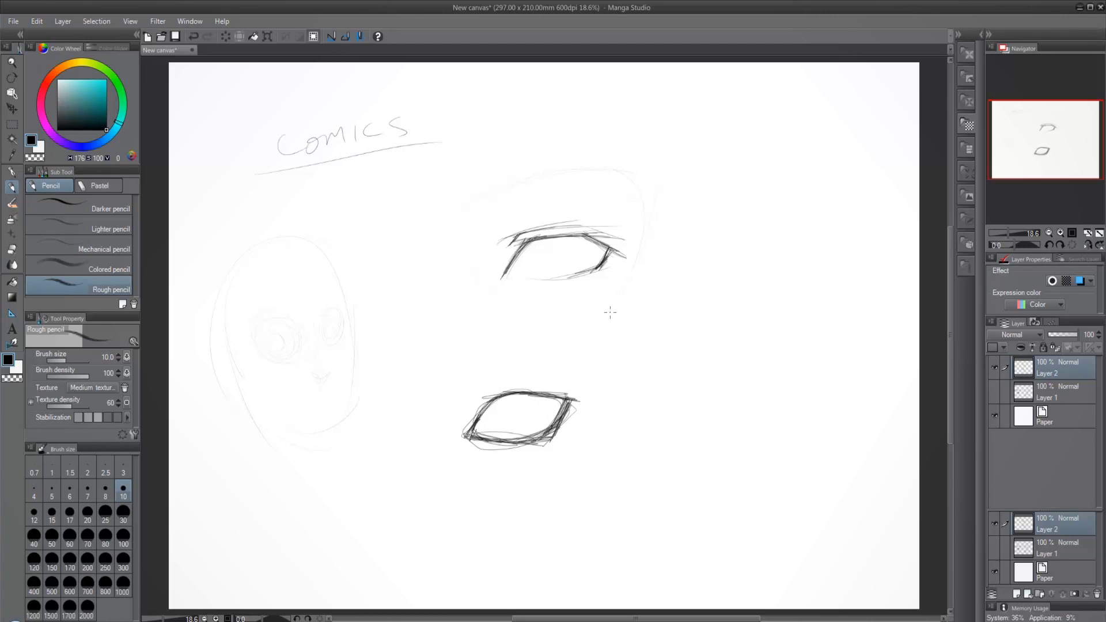
mouse_move(599, 268)
left_mouse_down()
mouse_move(605, 252)
mouse_move(577, 273)
mouse_move(619, 251)
left_mouse_up()
Step: Try spiky, evenly spaced lashes all around the lower eye outline
mouse_move(473, 425)
left_mouse_down()
mouse_move(462, 417)
mouse_move(477, 397)
mouse_move(517, 377)
left_mouse_up()
mouse_move(533, 394)
left_mouse_down()
mouse_move(535, 375)
mouse_move(544, 378)
left_mouse_up()
mouse_move(560, 396)
left_mouse_down()
mouse_move(562, 381)
mouse_move(574, 382)
left_mouse_up()
left_click_drag(571, 404, 572, 434)
left_click_drag(551, 430, 547, 452)
left_click_drag(535, 437, 532, 453)
left_click_drag(521, 439, 519, 454)
left_click_drag(507, 438, 493, 454)
left_click_drag(483, 437, 480, 453)
left_click_drag(474, 435, 471, 455)
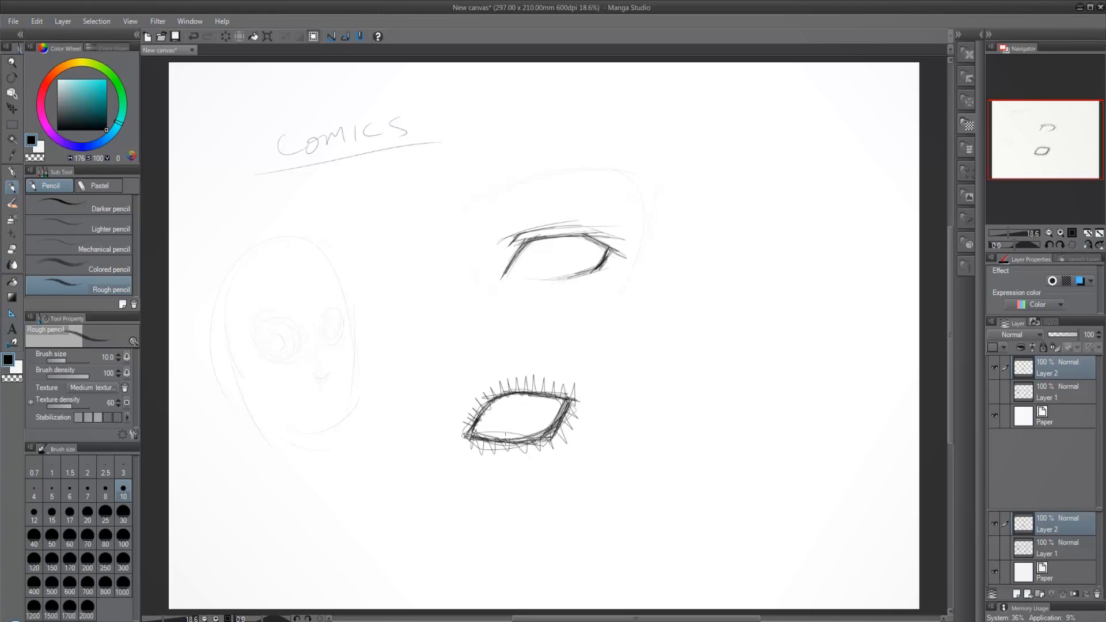
Step: Undo all the spiky lashes around the lower eye outline
key("ctrl+z")
key("ctrl+z")
key("ctrl+z")
key("ctrl+z")
key("ctrl+z")
key("ctrl+z")
key("ctrl+z")
key("ctrl+z")
key("ctrl+z")
key("ctrl+z")
key("ctrl+z")
key("ctrl+z")
key("ctrl+z")
key("ctrl+z")
key("ctrl+z")
key("ctrl+z")
key("ctrl+z")
key("ctrl+z")
key("ctrl+z")
key("ctrl+z")
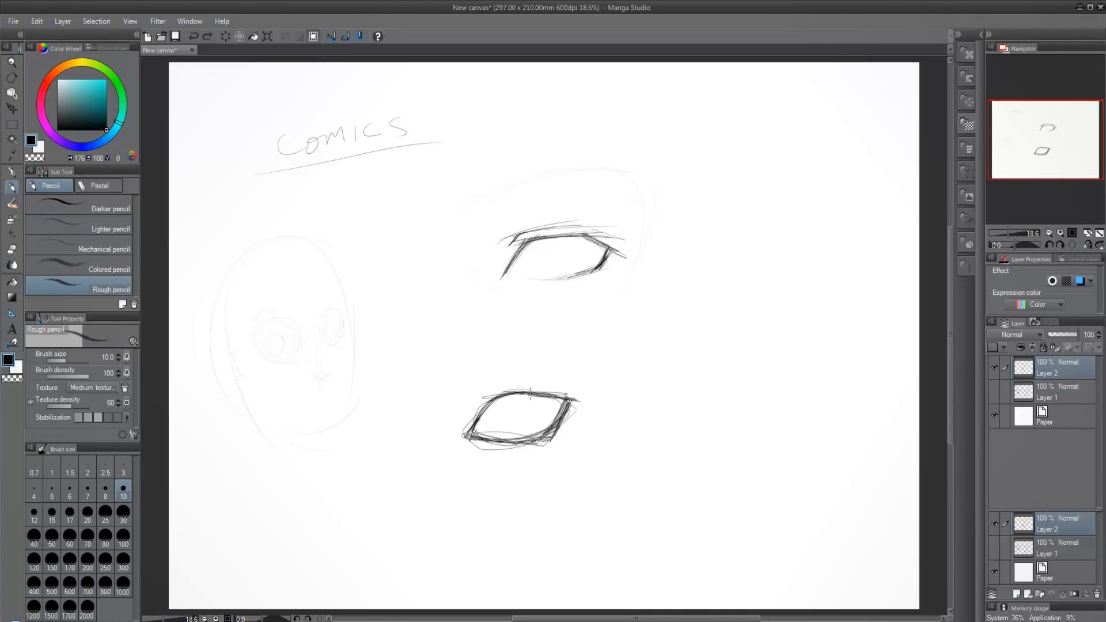
mouse_move(525, 393)
left_mouse_down()
mouse_move(542, 382)
mouse_move(518, 402)
mouse_move(516, 387)
mouse_move(569, 386)
left_mouse_up()
left_click_drag(547, 425, 552, 440)
key("ctrl+z")
key("ctrl+z")
Step: Draw clustered lashes along the lower eye's upper lid and outer corner, leaving no shading inside the lid
mouse_move(517, 394)
left_mouse_down()
mouse_move(494, 386)
mouse_move(507, 394)
mouse_move(530, 384)
left_mouse_up()
mouse_move(538, 393)
left_mouse_down()
mouse_move(574, 386)
mouse_move(540, 381)
left_mouse_up()
left_click_drag(568, 419, 541, 436)
mouse_move(574, 398)
left_mouse_down()
mouse_move(560, 429)
mouse_move(522, 447)
left_mouse_up()
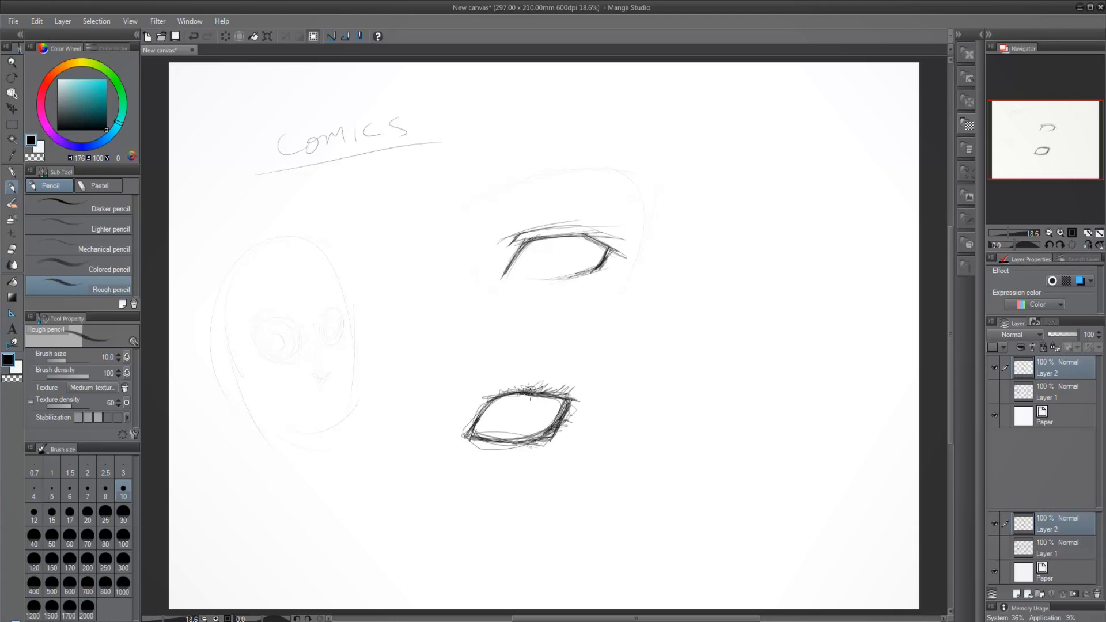
mouse_move(533, 398)
left_mouse_down()
mouse_move(544, 368)
mouse_move(545, 382)
mouse_move(572, 374)
mouse_move(534, 370)
mouse_move(553, 378)
left_mouse_up()
mouse_move(519, 392)
left_mouse_down()
mouse_move(524, 379)
mouse_move(532, 405)
mouse_move(572, 410)
mouse_move(511, 402)
mouse_move(557, 404)
left_mouse_up()
left_click_drag(558, 395, 579, 408)
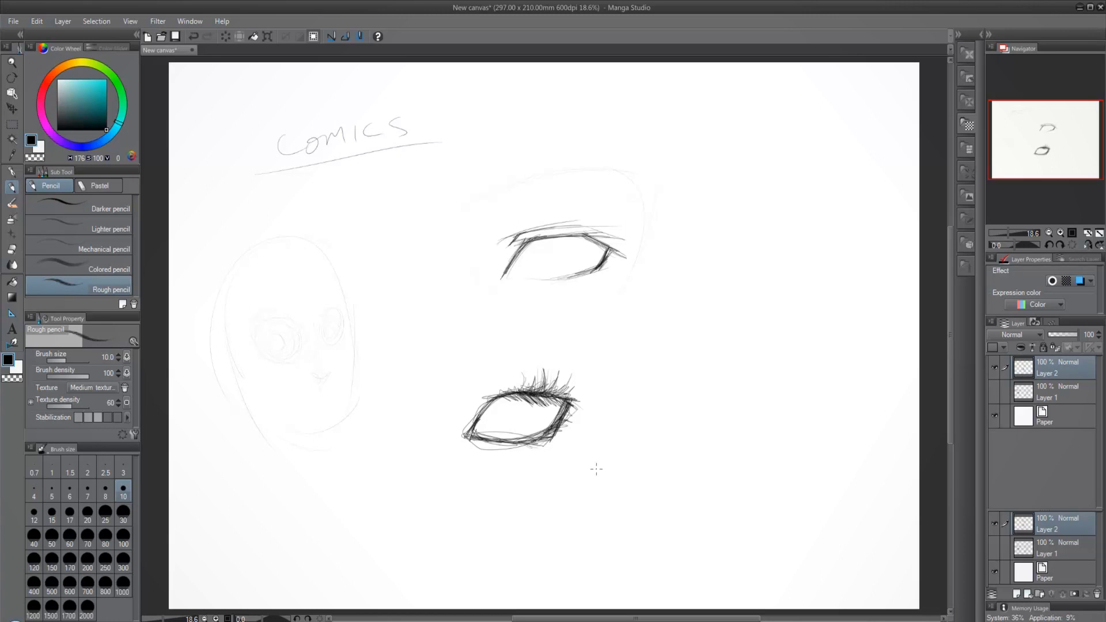
key("ctrl+z")
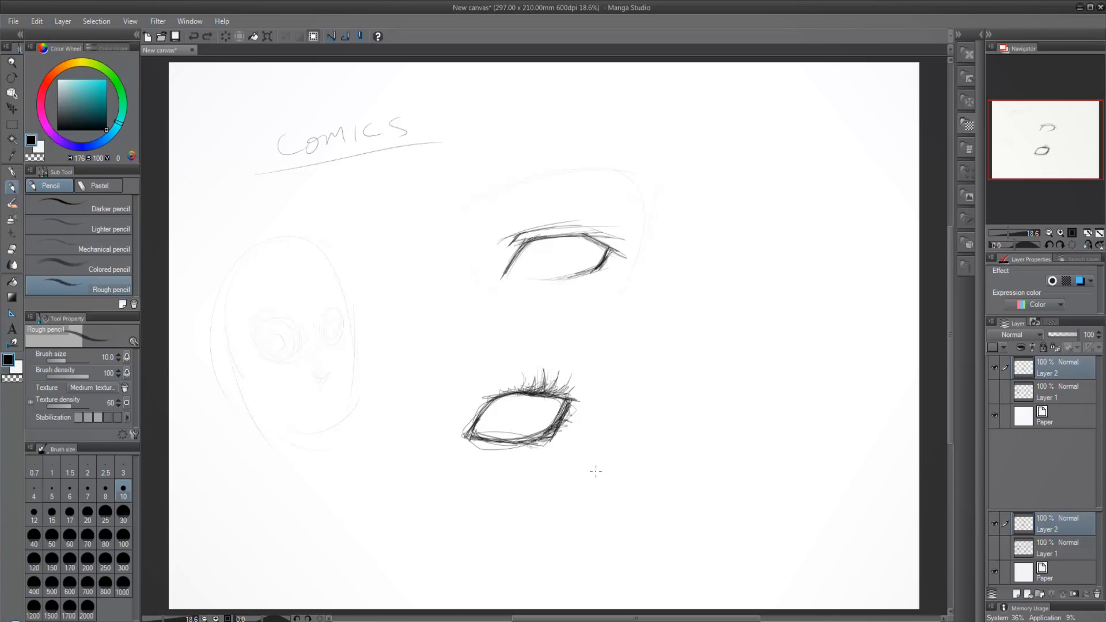
Step: Strengthen the upper eye's inner corner and crease, and sketch an arched eyebrow above it
mouse_move(515, 253)
left_mouse_down()
mouse_move(529, 240)
mouse_move(501, 274)
mouse_move(592, 236)
mouse_move(622, 248)
mouse_move(556, 281)
mouse_move(502, 281)
left_mouse_up()
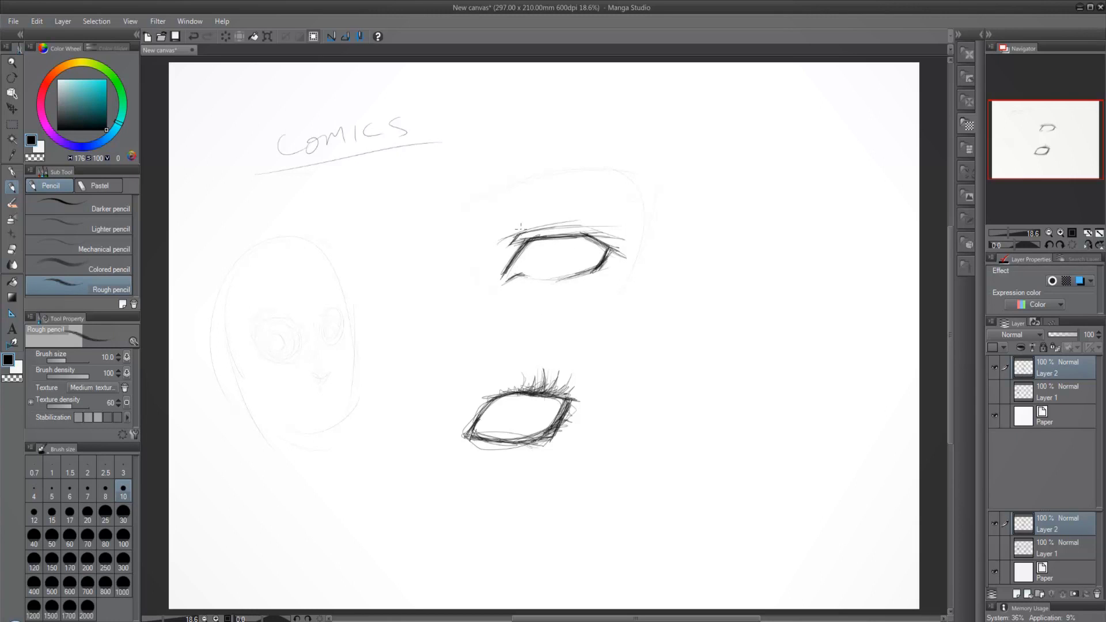
mouse_move(519, 233)
left_mouse_down()
mouse_move(505, 246)
mouse_move(624, 224)
left_mouse_up()
mouse_move(487, 227)
left_mouse_down()
mouse_move(541, 187)
mouse_move(539, 197)
mouse_move(488, 227)
mouse_move(536, 180)
mouse_move(491, 217)
mouse_move(596, 154)
mouse_move(589, 160)
mouse_move(637, 163)
mouse_move(653, 177)
mouse_move(658, 169)
mouse_move(613, 166)
mouse_move(671, 169)
left_mouse_up()
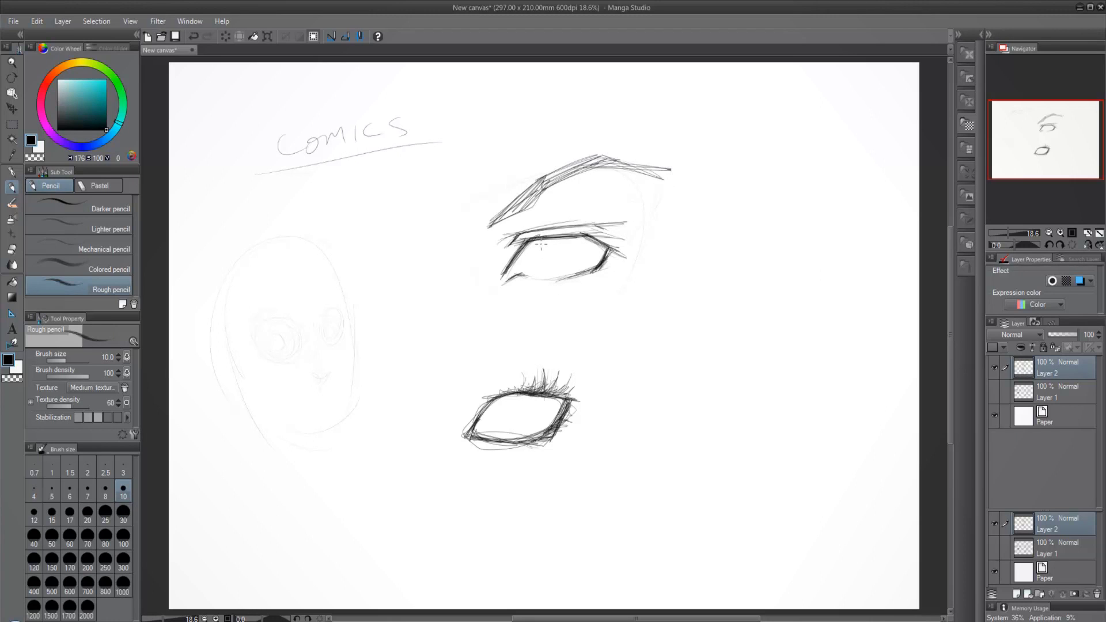
Step: Draw the upper eye's iris and shaded pupil with a highlight, and thicken its eyebrow
mouse_move(541, 245)
left_mouse_down()
mouse_move(550, 273)
mouse_move(583, 243)
mouse_move(582, 267)
mouse_move(545, 259)
mouse_move(540, 241)
left_mouse_up()
mouse_move(521, 249)
left_mouse_down()
mouse_move(567, 231)
mouse_move(609, 233)
mouse_move(620, 255)
left_mouse_up()
mouse_move(573, 236)
left_mouse_down()
mouse_move(576, 249)
mouse_move(582, 238)
mouse_move(558, 241)
mouse_move(568, 253)
mouse_move(559, 261)
left_mouse_up()
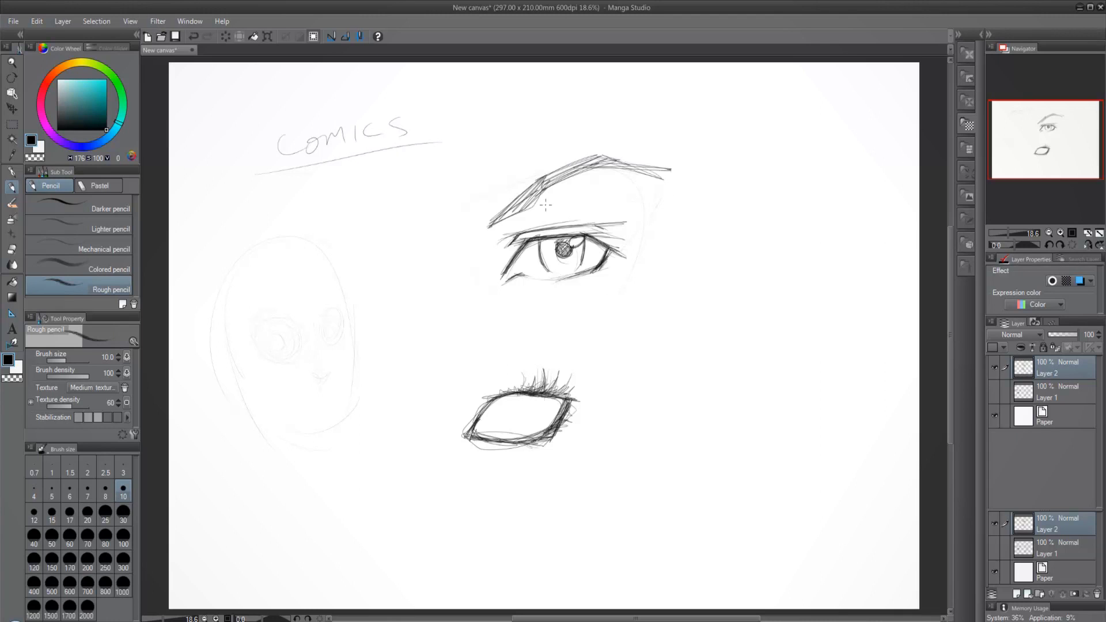
mouse_move(513, 218)
left_mouse_down()
mouse_move(480, 234)
mouse_move(521, 184)
mouse_move(593, 156)
mouse_move(656, 167)
mouse_move(573, 181)
mouse_move(662, 173)
left_mouse_up()
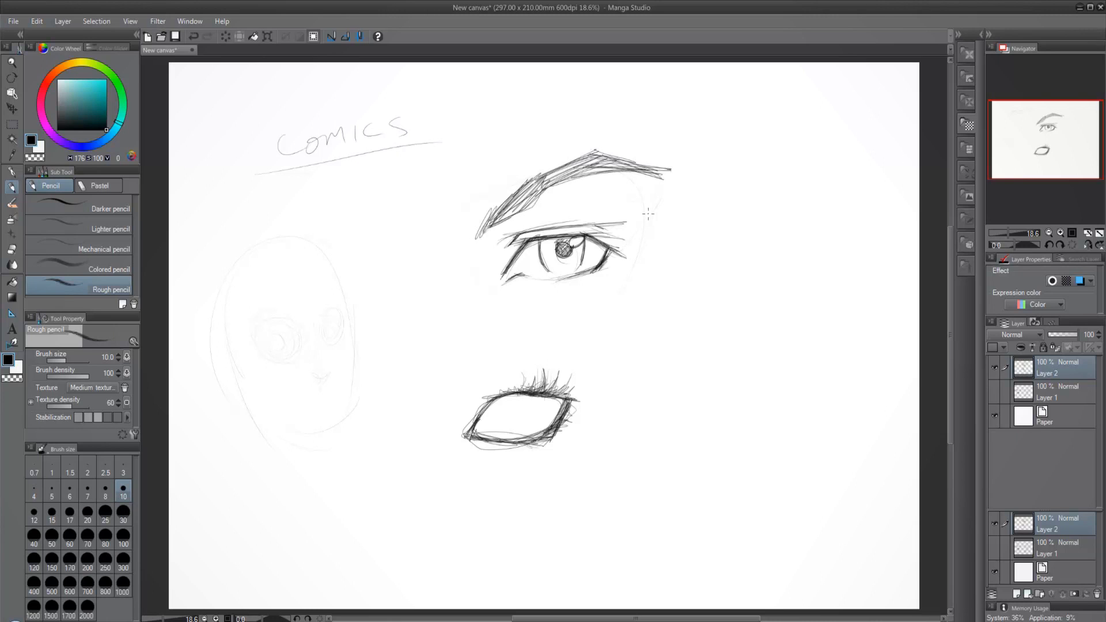
Step: Hand-letter the word SIMPLIFICATION beneath the underlined COMICS heading
mouse_move(306, 187)
left_mouse_down()
mouse_move(289, 208)
mouse_move(381, 190)
left_mouse_up()
left_click_drag(383, 174, 387, 185)
left_click_drag(388, 173, 400, 167)
left_click_drag(388, 179, 402, 181)
mouse_move(417, 163)
left_mouse_down()
mouse_move(412, 176)
mouse_move(436, 174)
left_mouse_up()
left_click_drag(427, 170, 459, 151)
left_click_drag(451, 155, 467, 169)
left_click_drag(479, 154, 507, 126)
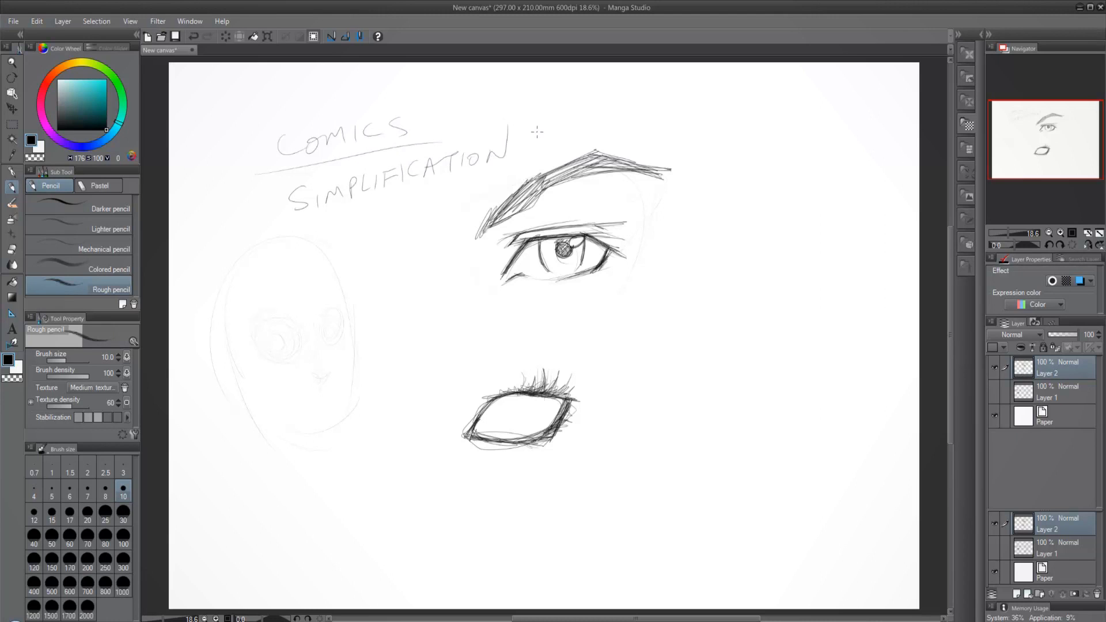
Step: Sketch the curved contour from the eyebrow's outer tip down past the upper eye's outer corner, and refine its pupil highlight
mouse_move(516, 253)
left_mouse_down()
mouse_move(496, 276)
mouse_move(572, 229)
mouse_move(637, 230)
mouse_move(625, 248)
mouse_move(654, 208)
left_mouse_up()
left_click_drag(668, 170, 622, 253)
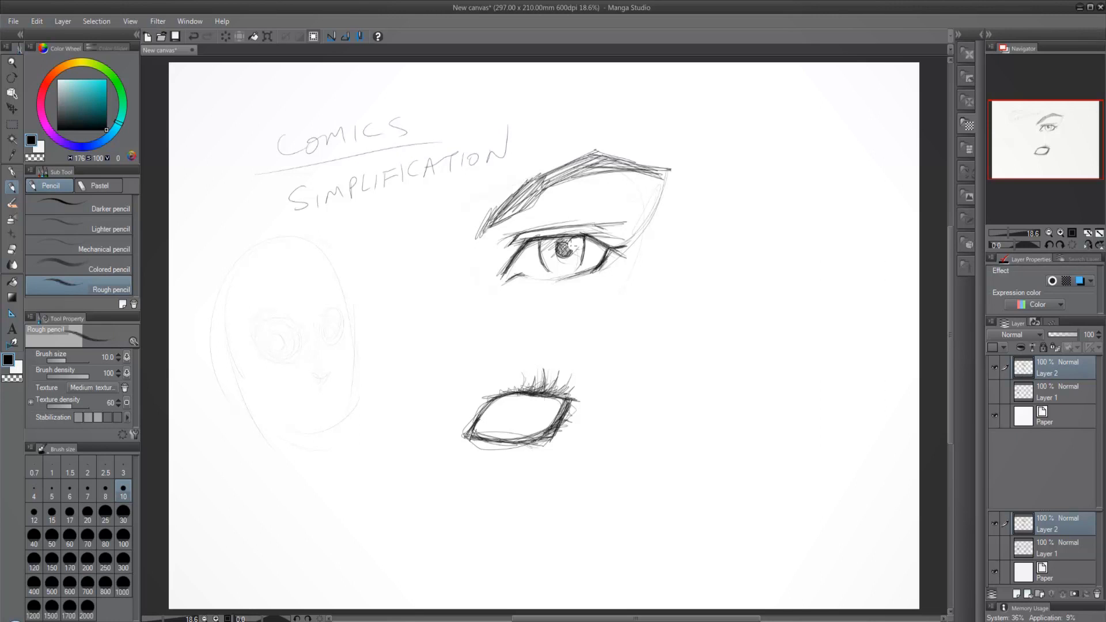
left_click_drag(572, 246, 575, 248)
left_click_drag(572, 245, 574, 248)
Step: Draw a window-like square beside the eyes, divided into four panes with an oval in each pane
mouse_move(688, 288)
left_mouse_down()
mouse_move(697, 373)
mouse_move(765, 284)
left_mouse_up()
left_click_drag(723, 286, 721, 376)
left_click_drag(727, 286, 719, 373)
mouse_move(693, 326)
left_mouse_down()
mouse_move(757, 335)
mouse_move(768, 326)
left_mouse_up()
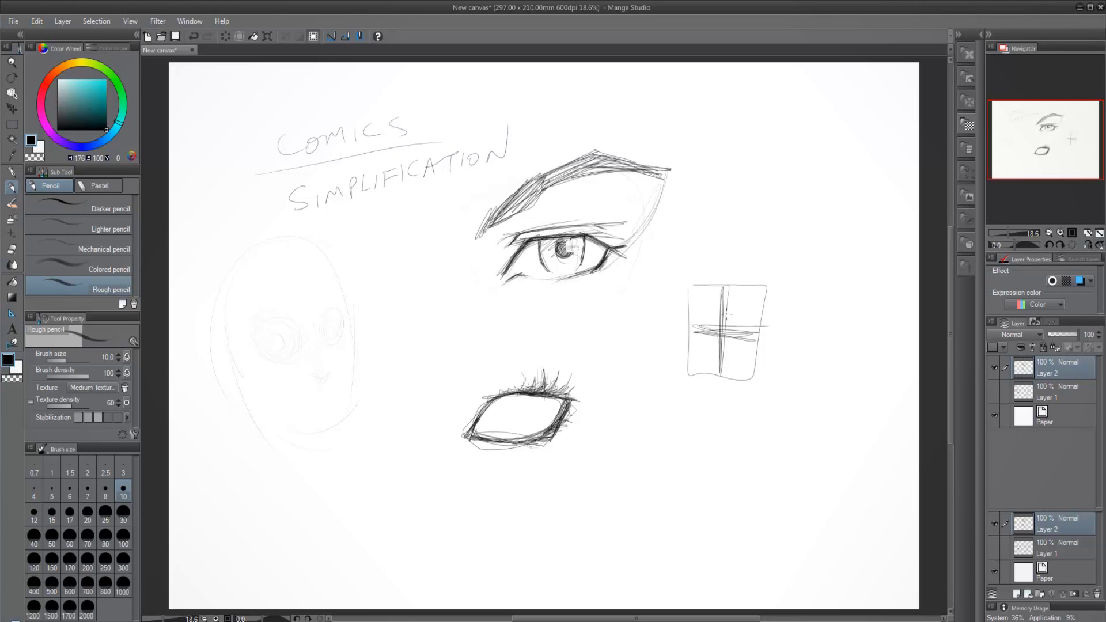
mouse_move(702, 290)
left_mouse_down()
mouse_move(693, 308)
mouse_move(711, 328)
mouse_move(703, 288)
mouse_move(730, 299)
left_mouse_up()
mouse_move(727, 338)
left_mouse_down()
mouse_move(751, 360)
mouse_move(724, 340)
left_mouse_up()
mouse_move(713, 340)
left_mouse_down()
mouse_move(720, 368)
mouse_move(711, 337)
left_mouse_up()
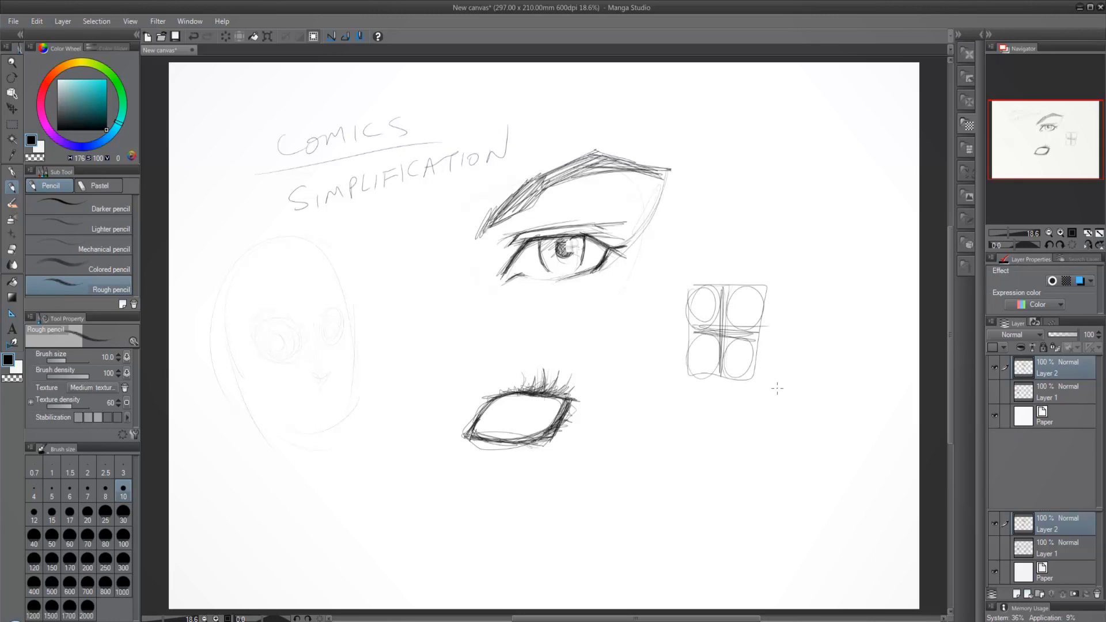
Step: Break the four-pane square's outlines and dividers into dashed lines, leaving no stray stroke by the upper eye
left_click_drag(725, 310, 722, 285)
left_click_drag(694, 332, 759, 334)
mouse_move(702, 286)
left_mouse_down()
mouse_move(711, 286)
mouse_move(717, 320)
left_mouse_up()
left_click_drag(696, 331, 761, 331)
left_click_drag(684, 365, 689, 370)
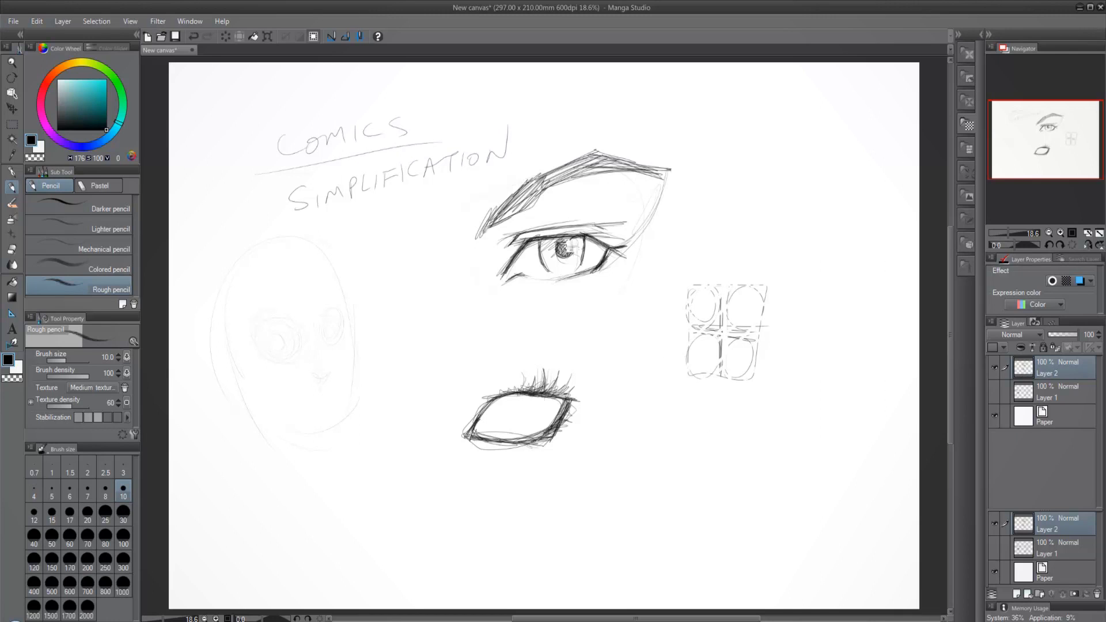
left_click_drag(687, 141, 561, 243)
key("ctrl+z")
Step: Draw a tilted dome with an elliptical opening and a small shaded ellipse at its centre, below the four-pane square
mouse_move(614, 465)
left_mouse_down()
mouse_move(622, 507)
mouse_move(576, 516)
mouse_move(536, 503)
mouse_move(730, 480)
left_mouse_up()
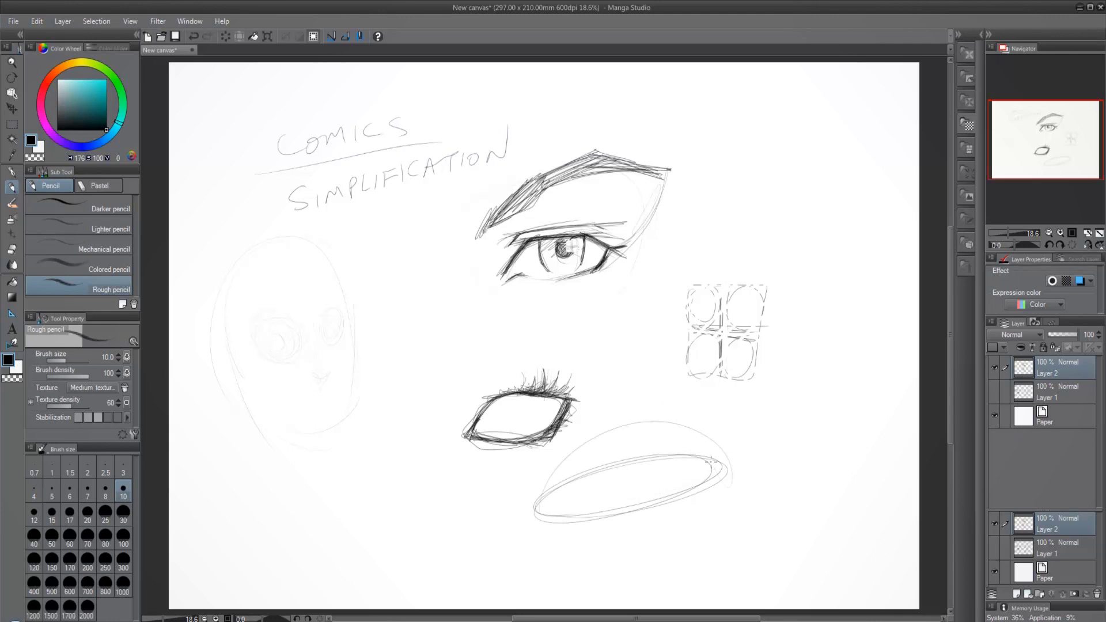
mouse_move(539, 488)
left_mouse_down()
mouse_move(682, 432)
mouse_move(719, 476)
left_mouse_up()
mouse_move(531, 504)
left_mouse_down()
mouse_move(539, 489)
mouse_move(729, 461)
left_mouse_up()
left_click_drag(648, 475, 607, 493)
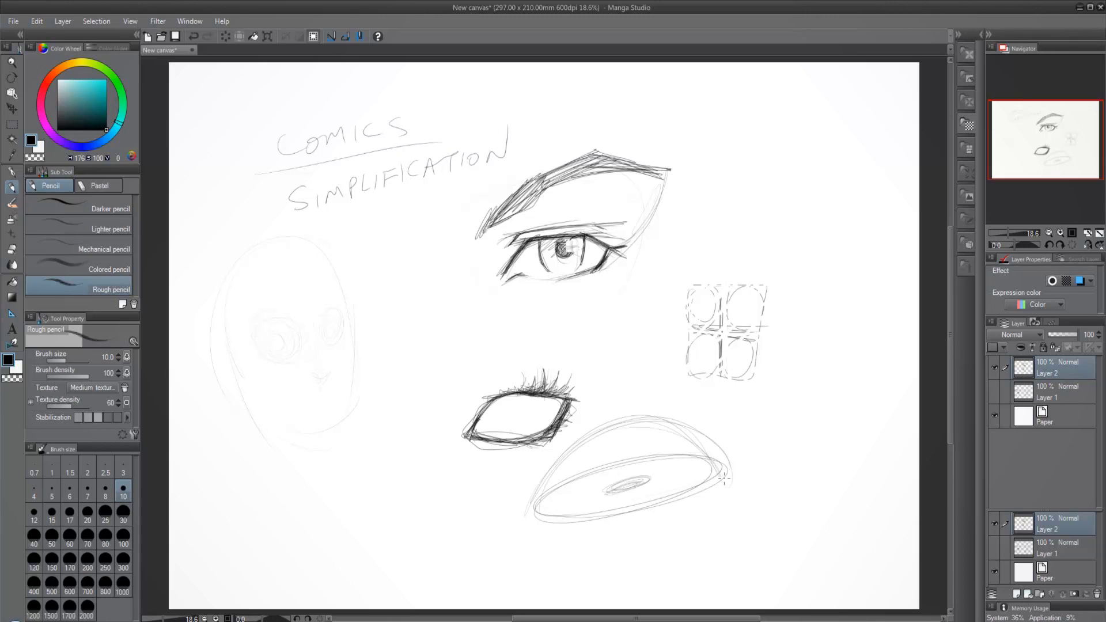
mouse_move(536, 509)
left_mouse_down()
mouse_move(579, 451)
mouse_move(685, 433)
left_mouse_up()
Step: Draw a long diagonal pole running down across the four-pane square to a shaded knob on the dome's top
mouse_move(883, 187)
left_mouse_down()
mouse_move(665, 402)
mouse_move(640, 413)
left_mouse_up()
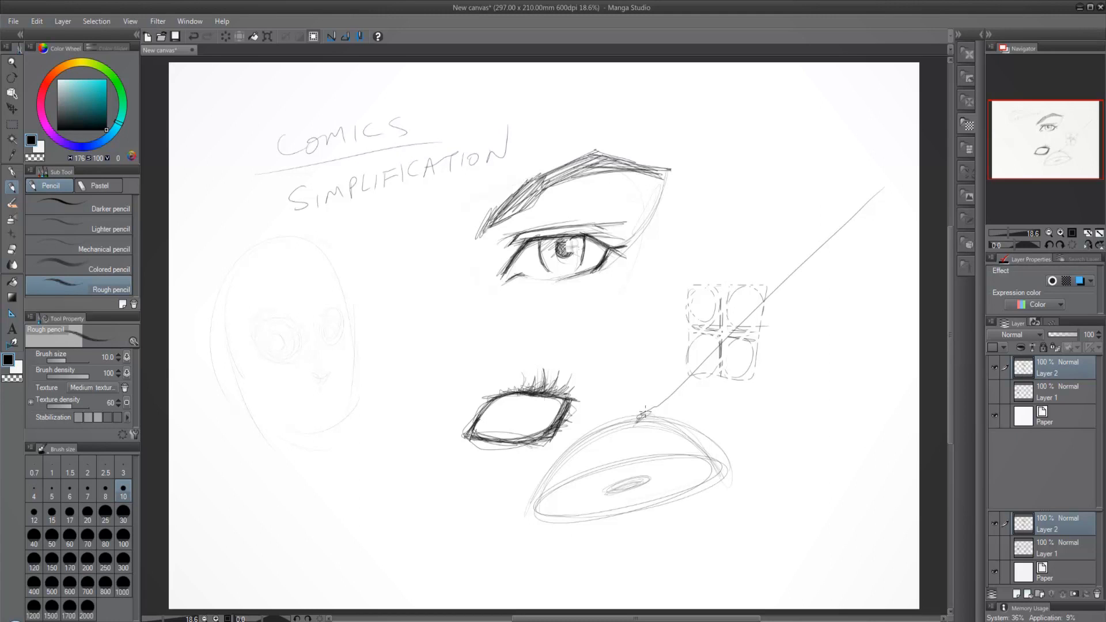
mouse_move(645, 410)
left_mouse_down()
mouse_move(653, 418)
mouse_move(633, 419)
mouse_move(642, 412)
left_mouse_up()
left_click_drag(847, 219, 656, 412)
left_click_drag(800, 262, 648, 414)
mouse_move(744, 311)
left_mouse_down()
mouse_move(641, 423)
mouse_move(738, 467)
left_mouse_up()
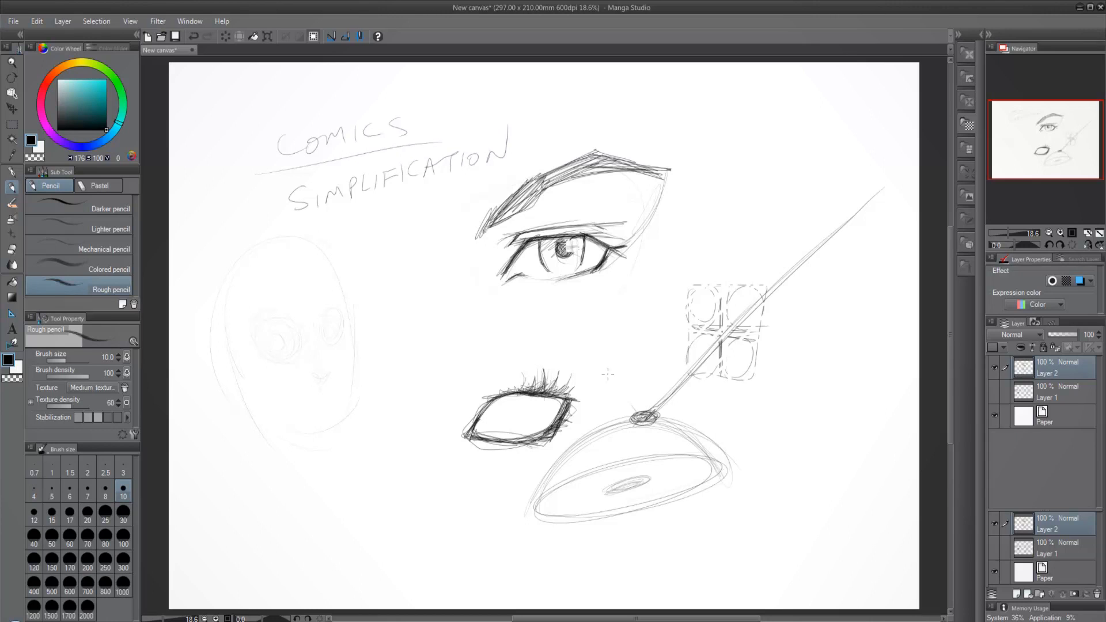
mouse_move(642, 419)
left_mouse_down()
mouse_move(643, 447)
mouse_move(626, 450)
mouse_move(648, 440)
left_mouse_up()
key("ctrl+z")
key("ctrl+z")
key("ctrl+z")
Step: Add a faint line down from the dome's knob and light shading inside its elliptical opening
left_click(639, 429)
left_click_drag(581, 504, 544, 514)
left_click_drag(600, 479, 564, 503)
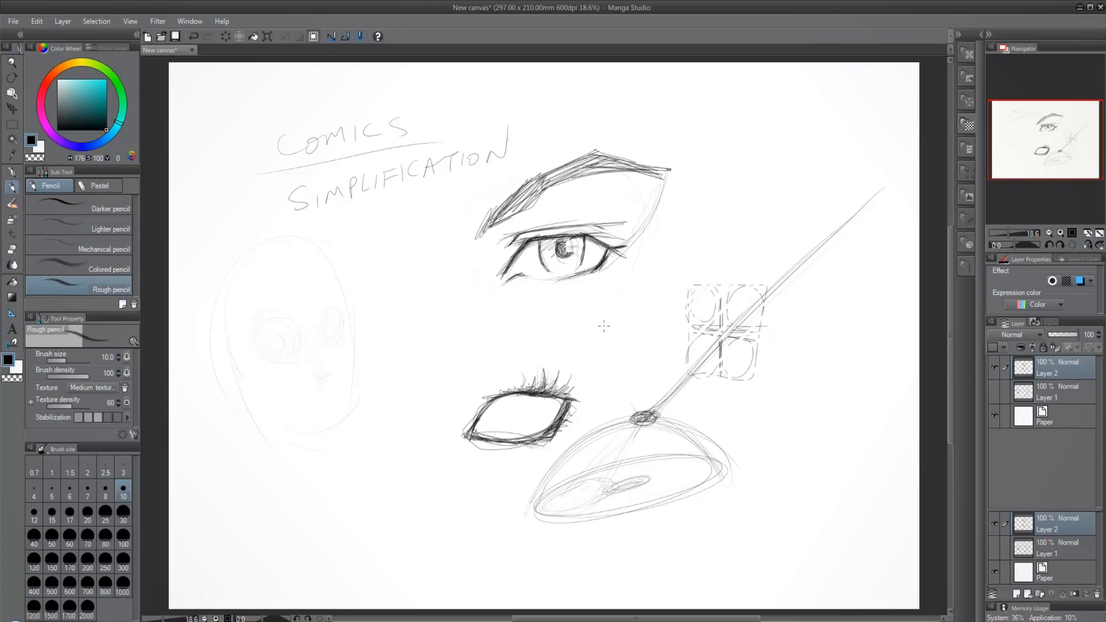
Step: Shade the upper eye's iris with fine strokes and darken its pupil around the highlight
left_click_drag(567, 245, 572, 246)
mouse_move(569, 245)
left_mouse_down()
mouse_move(576, 237)
mouse_move(580, 253)
mouse_move(556, 237)
mouse_move(547, 251)
mouse_move(533, 241)
mouse_move(543, 255)
mouse_move(553, 239)
mouse_move(581, 238)
mouse_move(554, 270)
mouse_move(573, 253)
mouse_move(575, 266)
mouse_move(583, 245)
mouse_move(578, 268)
mouse_move(558, 271)
mouse_move(545, 256)
mouse_move(546, 266)
left_mouse_up()
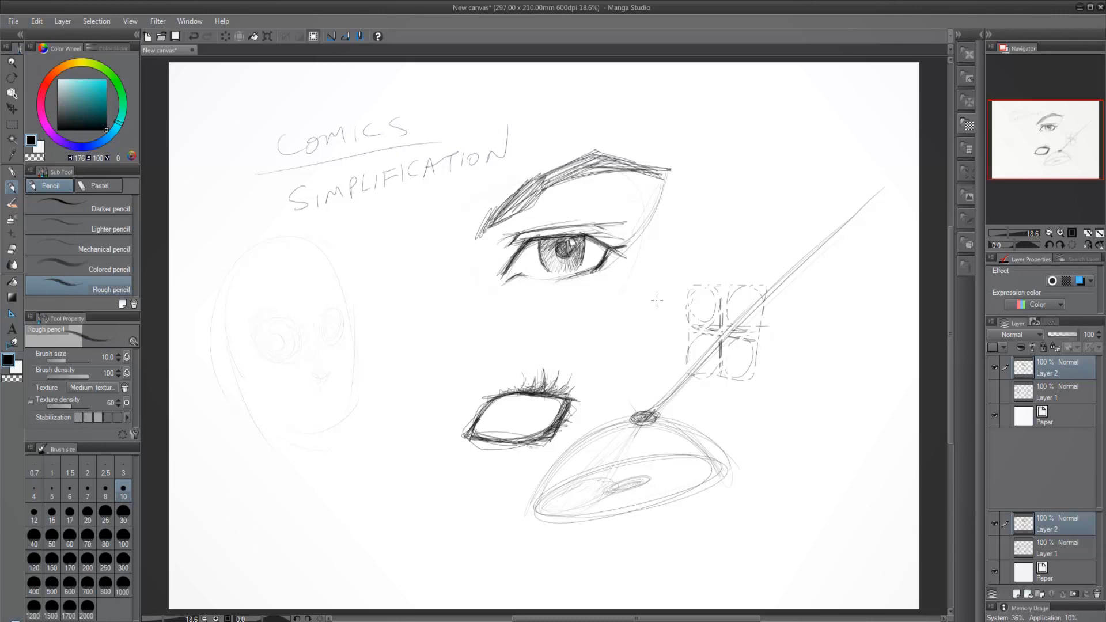
left_click_drag(567, 241, 563, 258)
mouse_move(570, 242)
left_mouse_down()
mouse_move(576, 255)
mouse_move(568, 247)
left_mouse_up()
key("ctrl+z")
left_click_drag(570, 240, 568, 246)
left_click_drag(557, 272, 584, 260)
Step: Hide Layer 1 and Layer 2, and add a new blank layer above them
left_click(996, 390)
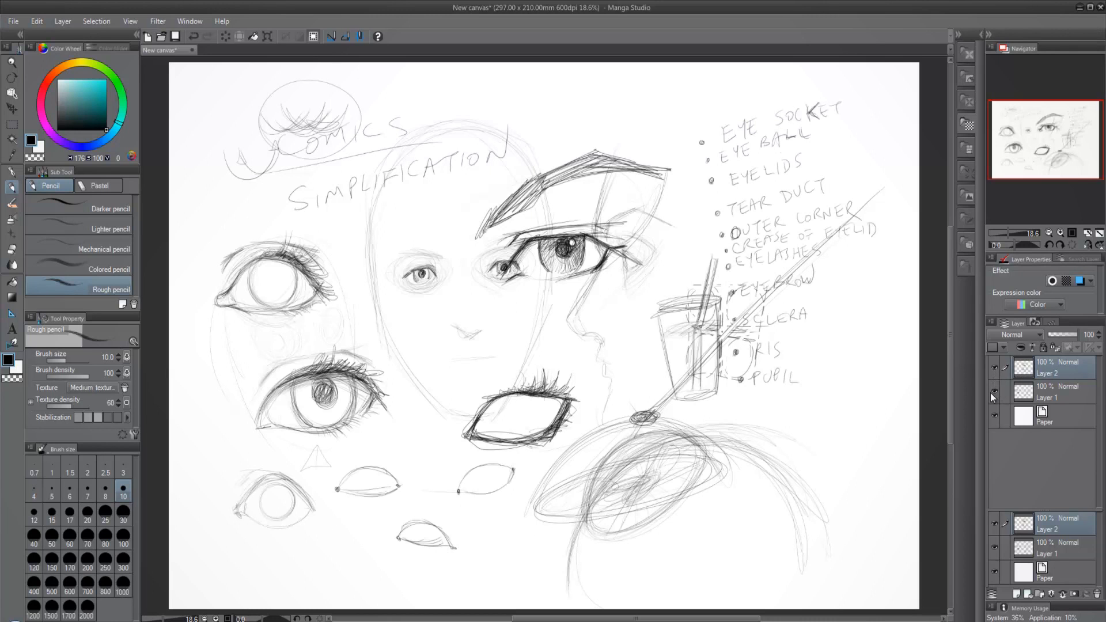
left_click(994, 391)
left_click(994, 367)
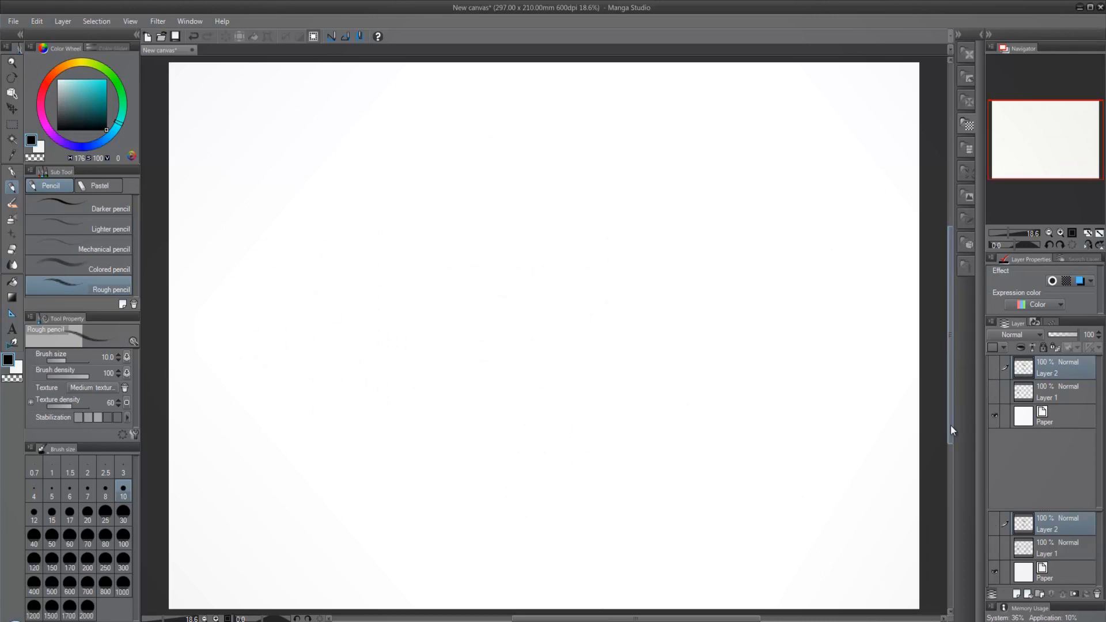
left_click(1016, 593)
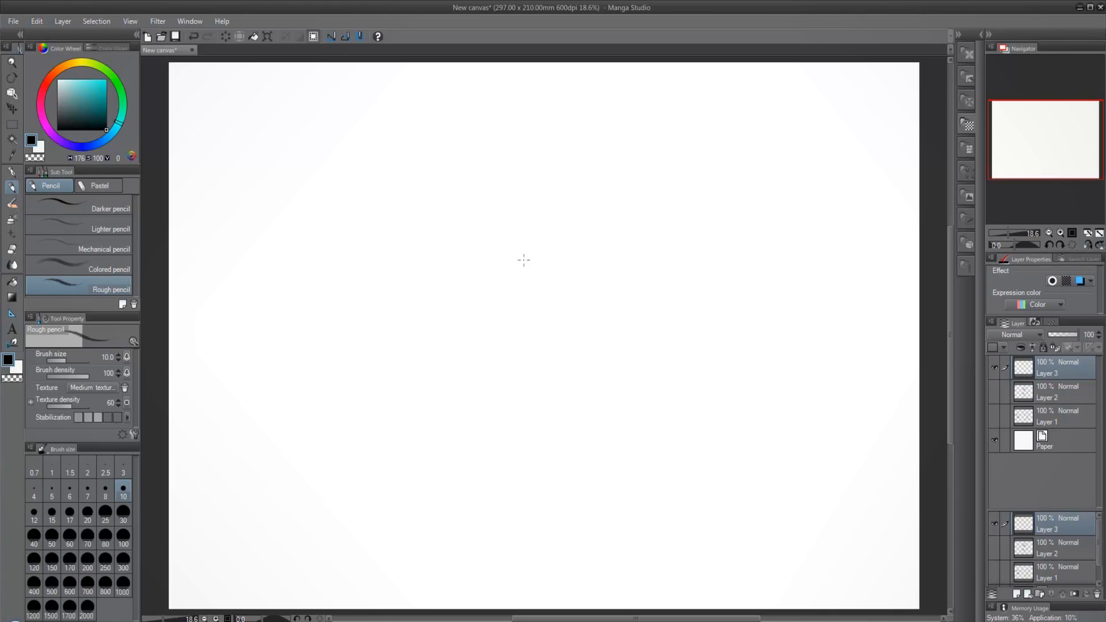
Step: Sketch a large rounded cartoon eye outline with a pointed outer corner near the middle of the blank sheet
left_click_drag(532, 254, 516, 299)
left_click_drag(558, 231, 572, 232)
mouse_move(537, 243)
left_mouse_down()
mouse_move(529, 334)
mouse_move(562, 236)
mouse_move(527, 321)
left_mouse_up()
mouse_move(579, 238)
left_mouse_down()
mouse_move(556, 241)
mouse_move(516, 312)
left_mouse_up()
mouse_move(577, 238)
left_mouse_down()
mouse_move(525, 270)
mouse_move(511, 320)
left_mouse_up()
mouse_move(604, 243)
left_mouse_down()
mouse_move(552, 241)
mouse_move(620, 236)
mouse_move(617, 266)
left_mouse_up()
mouse_move(584, 241)
left_mouse_down()
mouse_move(625, 247)
mouse_move(588, 237)
mouse_move(626, 229)
left_mouse_up()
mouse_move(568, 238)
left_mouse_down()
mouse_move(619, 229)
mouse_move(609, 286)
left_mouse_up()
left_click_drag(601, 244, 595, 316)
mouse_move(603, 248)
left_mouse_down()
mouse_move(590, 324)
mouse_move(554, 337)
left_mouse_up()
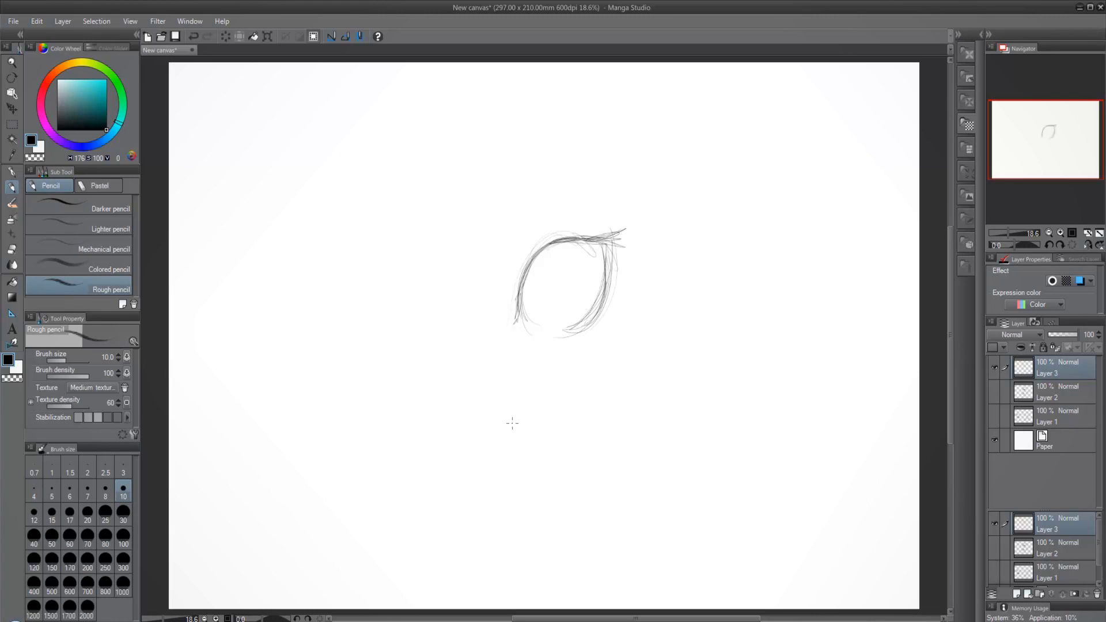
Step: Add a dot pupil to the pointed eye, and draw a round eye beside it with a dot pupil and slanted brow
left_click_drag(564, 282, 564, 282)
mouse_move(504, 326)
left_mouse_down()
mouse_move(582, 236)
mouse_move(514, 332)
mouse_move(518, 265)
left_mouse_up()
mouse_move(753, 321)
left_mouse_down()
mouse_move(668, 328)
mouse_move(749, 299)
mouse_move(720, 373)
left_mouse_up()
mouse_move(709, 321)
left_mouse_down()
mouse_move(674, 339)
mouse_move(749, 346)
mouse_move(761, 334)
left_mouse_up()
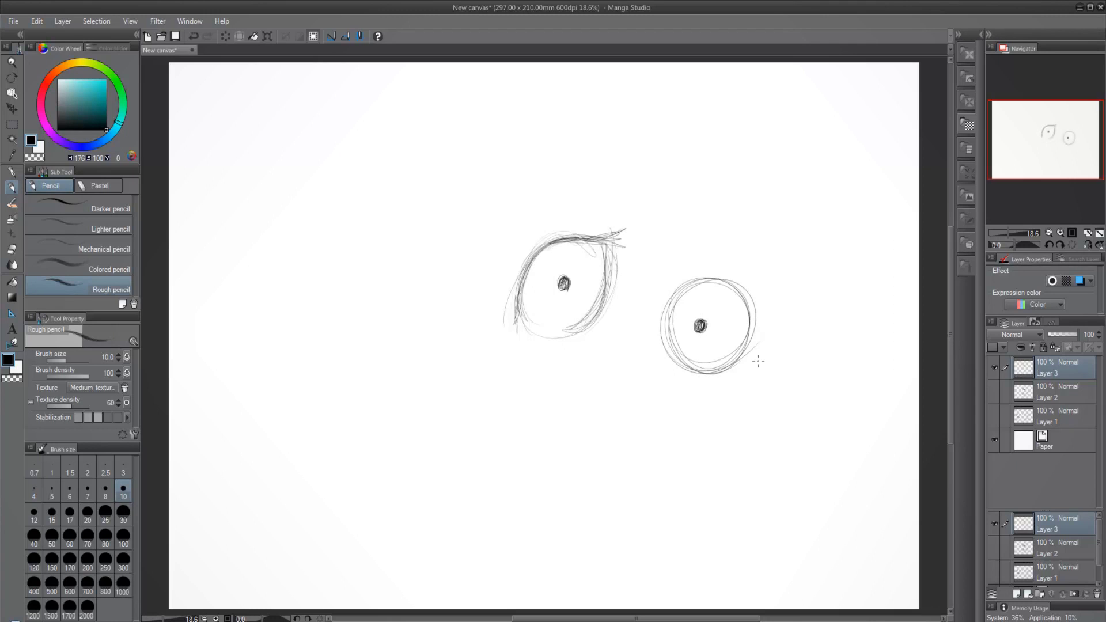
mouse_move(670, 312)
left_mouse_down()
mouse_move(699, 374)
mouse_move(685, 281)
left_mouse_up()
left_click_drag(696, 323, 701, 321)
mouse_move(654, 227)
left_mouse_down()
mouse_move(730, 247)
mouse_move(744, 237)
mouse_move(722, 237)
left_mouse_up()
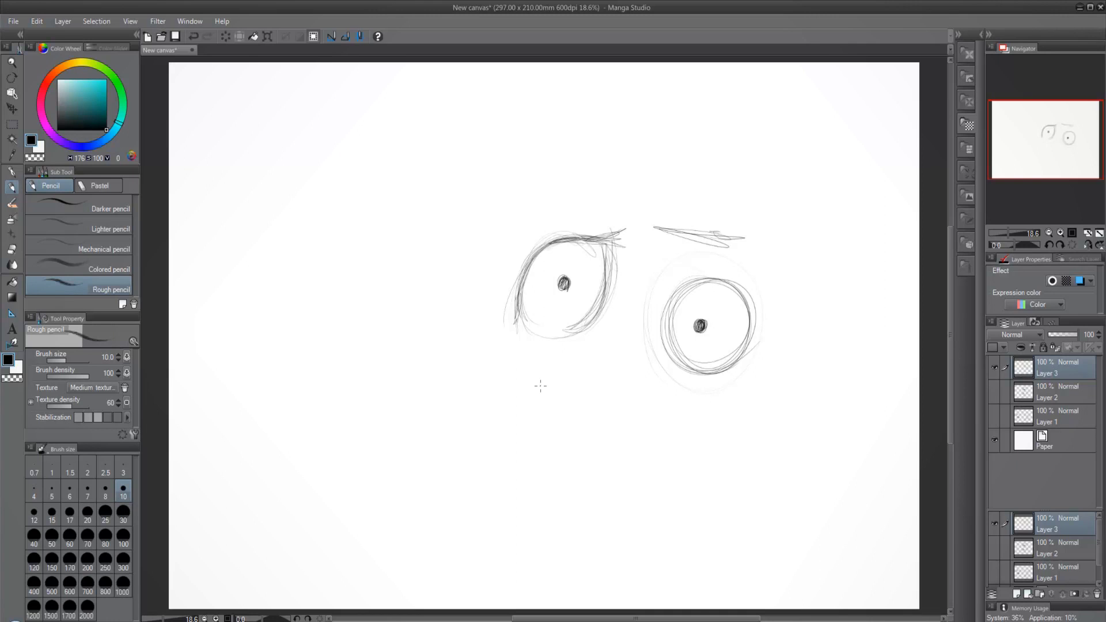
left_click_drag(716, 246, 726, 250)
Step: Draw a flower with spiky petals, a seed-filled round centre and a long stem beside the cartoon eyes
mouse_move(345, 190)
left_mouse_down()
mouse_move(372, 257)
mouse_move(383, 207)
mouse_move(376, 248)
left_mouse_up()
mouse_move(349, 142)
left_mouse_down()
mouse_move(364, 173)
mouse_move(425, 152)
mouse_move(470, 216)
mouse_move(446, 280)
mouse_move(414, 315)
mouse_move(372, 325)
mouse_move(304, 317)
mouse_move(292, 276)
mouse_move(264, 245)
mouse_move(280, 213)
mouse_move(275, 174)
mouse_move(302, 173)
mouse_move(321, 122)
mouse_move(361, 169)
left_mouse_up()
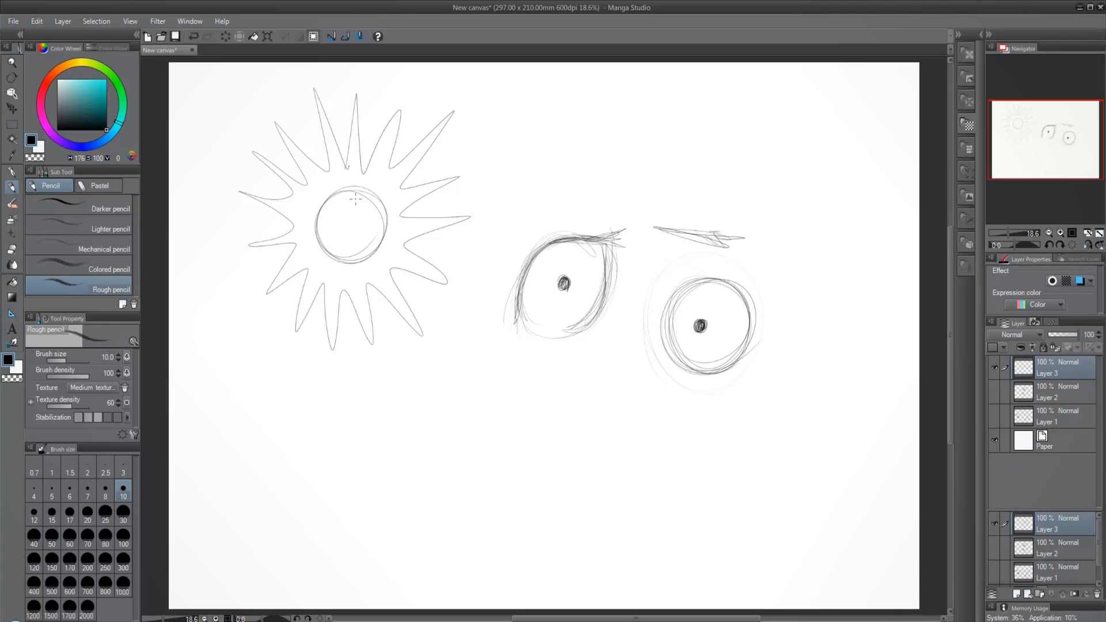
mouse_move(356, 198)
left_mouse_down()
mouse_move(333, 205)
mouse_move(320, 240)
mouse_move(351, 249)
mouse_move(378, 218)
mouse_move(332, 212)
mouse_move(363, 230)
mouse_move(342, 225)
mouse_move(351, 209)
mouse_move(350, 230)
left_mouse_up()
left_click_drag(349, 302, 368, 528)
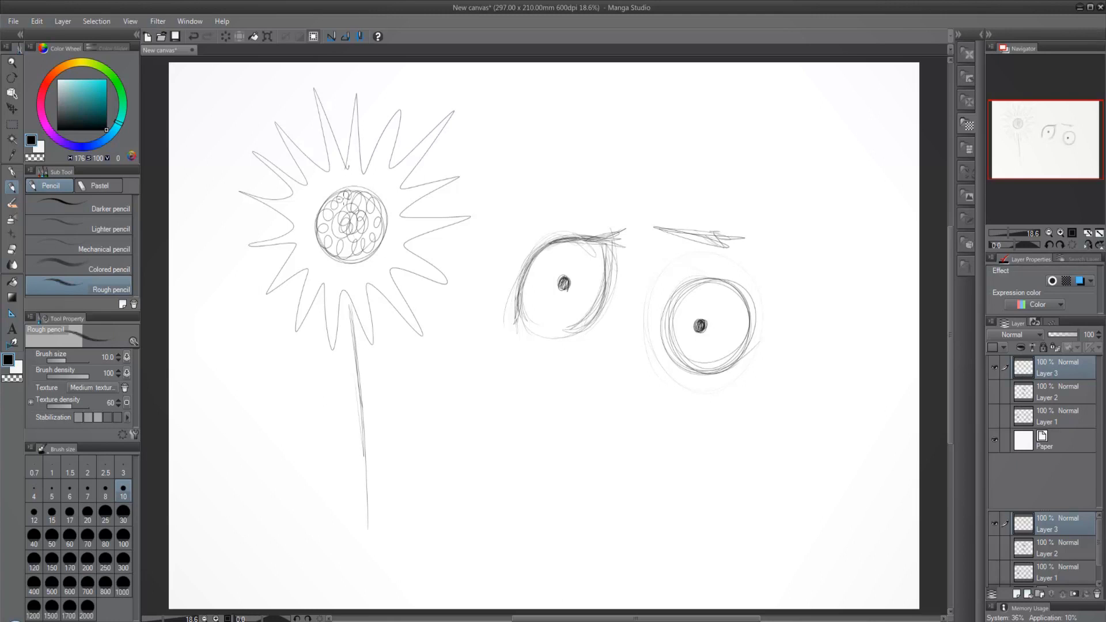
Step: Draw two more round cartoon eyes below, giving the larger one an iris ring, an arched brow and a lid crease
mouse_move(471, 375)
left_mouse_down()
mouse_move(452, 435)
mouse_move(478, 375)
mouse_move(496, 406)
mouse_move(470, 409)
left_mouse_up()
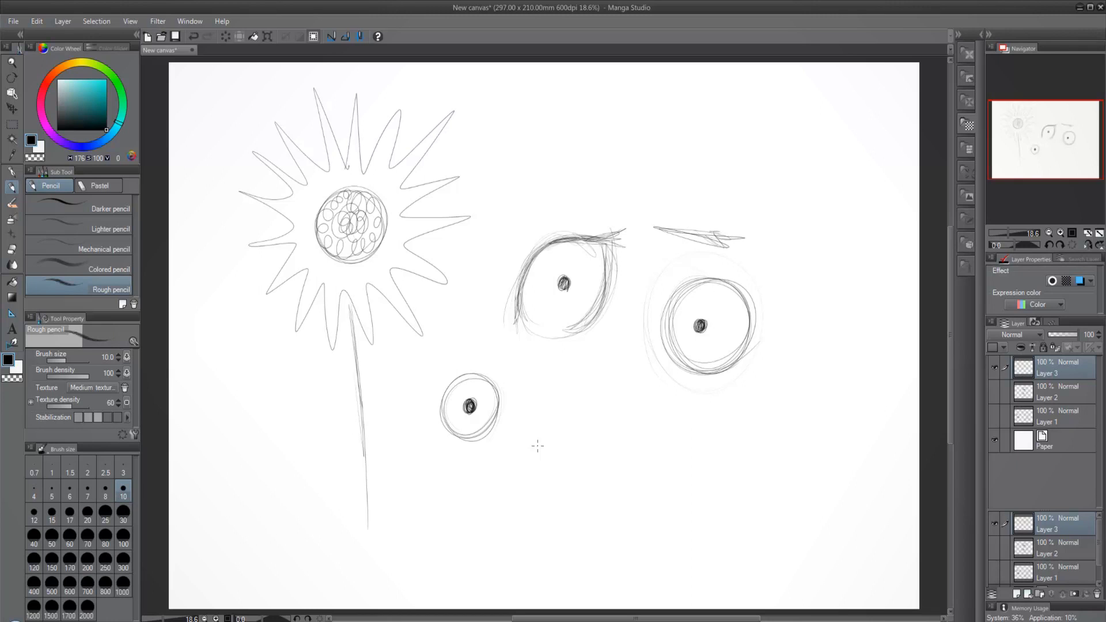
mouse_move(597, 469)
left_mouse_down()
mouse_move(596, 389)
mouse_move(643, 419)
mouse_move(610, 463)
mouse_move(611, 429)
mouse_move(629, 435)
mouse_move(628, 444)
mouse_move(613, 434)
mouse_move(597, 386)
mouse_move(566, 445)
mouse_move(622, 390)
mouse_move(583, 461)
mouse_move(635, 402)
mouse_move(576, 458)
mouse_move(609, 387)
mouse_move(623, 389)
mouse_move(638, 450)
mouse_move(587, 392)
mouse_move(582, 466)
left_mouse_up()
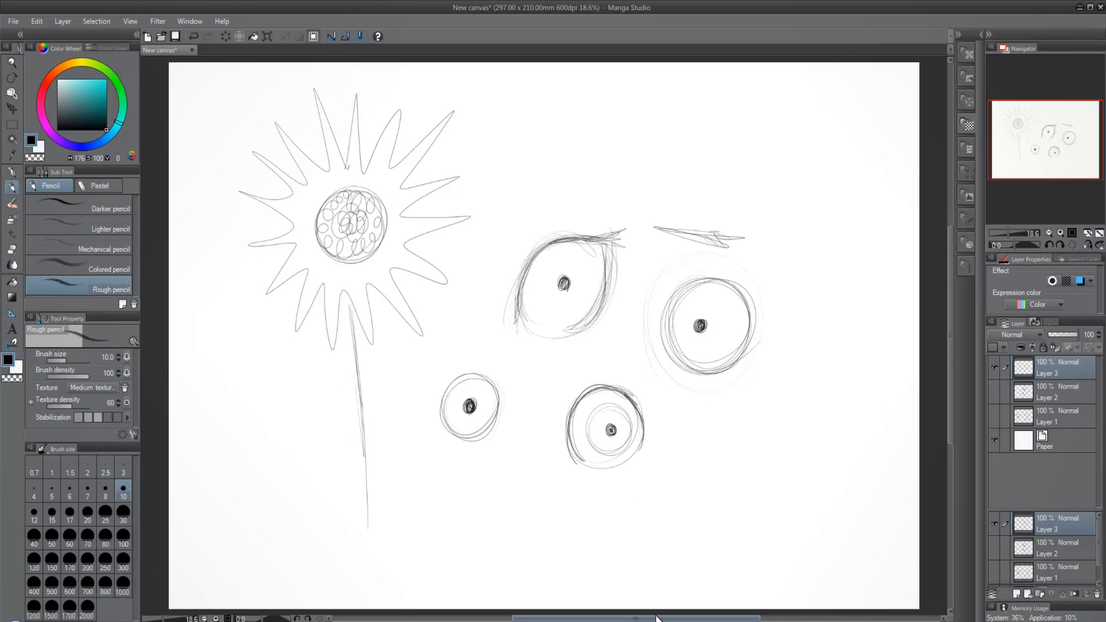
mouse_move(554, 360)
left_mouse_down()
mouse_move(592, 342)
mouse_move(615, 351)
mouse_move(582, 345)
mouse_move(596, 339)
mouse_move(541, 380)
left_mouse_up()
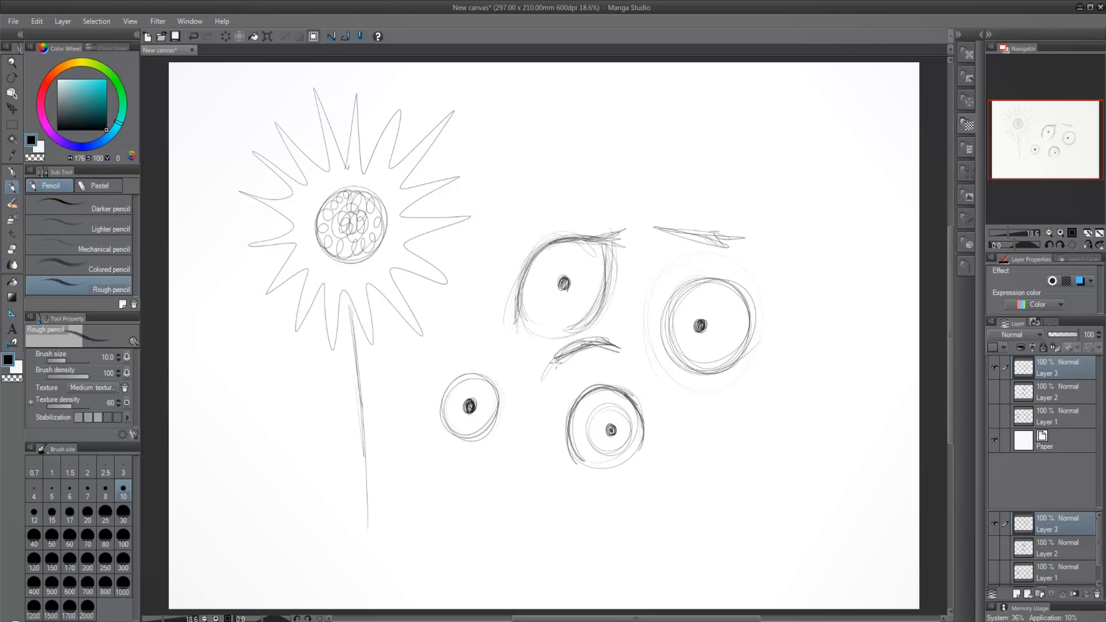
left_click_drag(621, 349, 555, 363)
mouse_move(612, 379)
left_mouse_down()
mouse_move(569, 394)
mouse_move(624, 384)
left_mouse_up()
left_click_drag(579, 384, 628, 389)
Step: Show the labelled anatomy drawing on Layer 1, hide Layer 3, and make Layer 1 the active layer
left_click(995, 416)
left_click(994, 369)
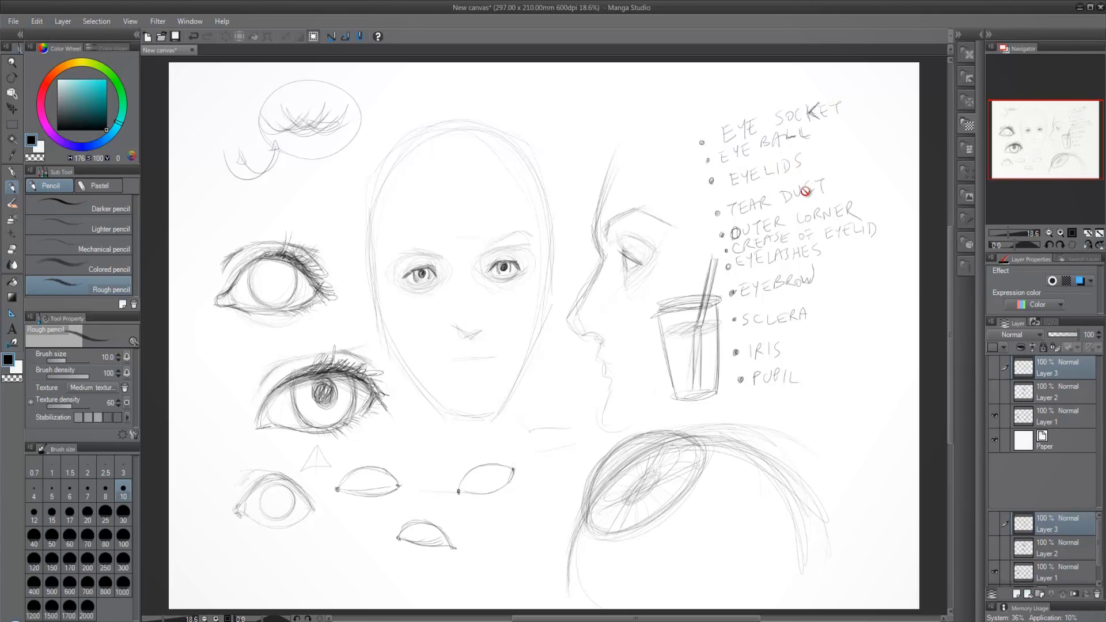
left_click(1014, 415)
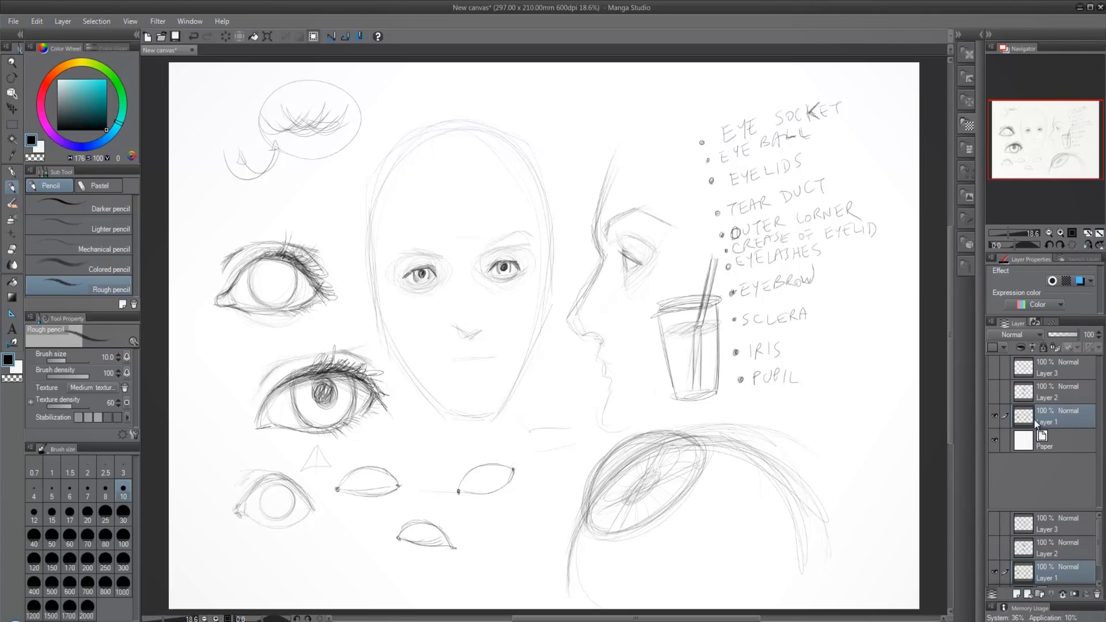
Step: Draw two small round cartoon eyes above the profile head, with eyelid curves across the eyeballs
mouse_move(547, 114)
left_mouse_down()
mouse_move(583, 94)
mouse_move(587, 105)
mouse_move(568, 118)
mouse_move(567, 101)
left_mouse_up()
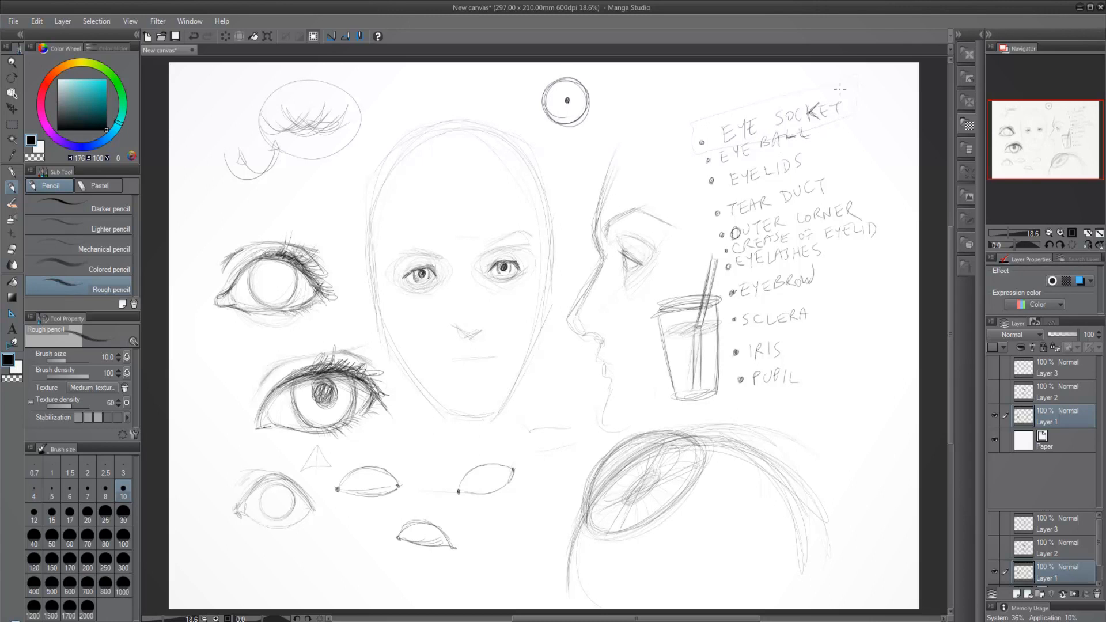
left_click_drag(546, 107, 587, 92)
mouse_move(546, 164)
left_mouse_down()
mouse_move(579, 137)
mouse_move(589, 156)
mouse_move(560, 180)
mouse_move(546, 165)
mouse_move(589, 150)
mouse_move(568, 159)
mouse_move(575, 152)
mouse_move(565, 157)
mouse_move(557, 140)
mouse_move(589, 148)
mouse_move(562, 138)
mouse_move(543, 157)
mouse_move(572, 137)
mouse_move(590, 148)
mouse_move(569, 135)
mouse_move(545, 165)
mouse_move(551, 137)
mouse_move(595, 156)
mouse_move(541, 158)
mouse_move(595, 152)
mouse_move(548, 162)
mouse_move(596, 152)
mouse_move(548, 164)
mouse_move(573, 169)
mouse_move(593, 149)
left_mouse_up()
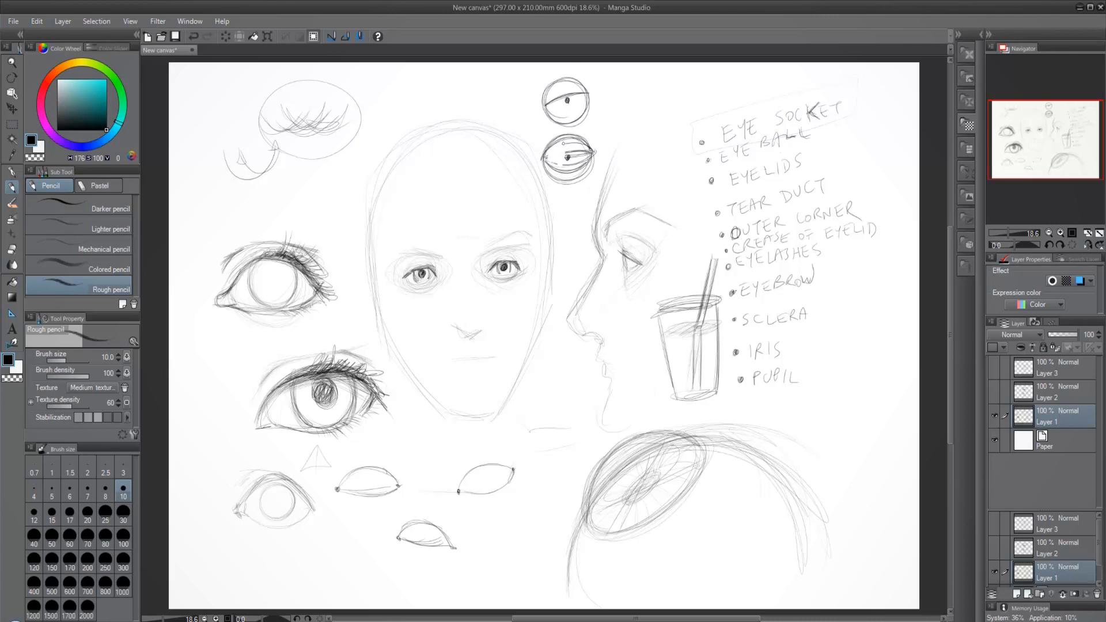
mouse_move(562, 154)
left_mouse_down()
mouse_move(578, 148)
mouse_move(580, 174)
mouse_move(591, 156)
mouse_move(583, 168)
mouse_move(557, 163)
mouse_move(582, 163)
left_mouse_up()
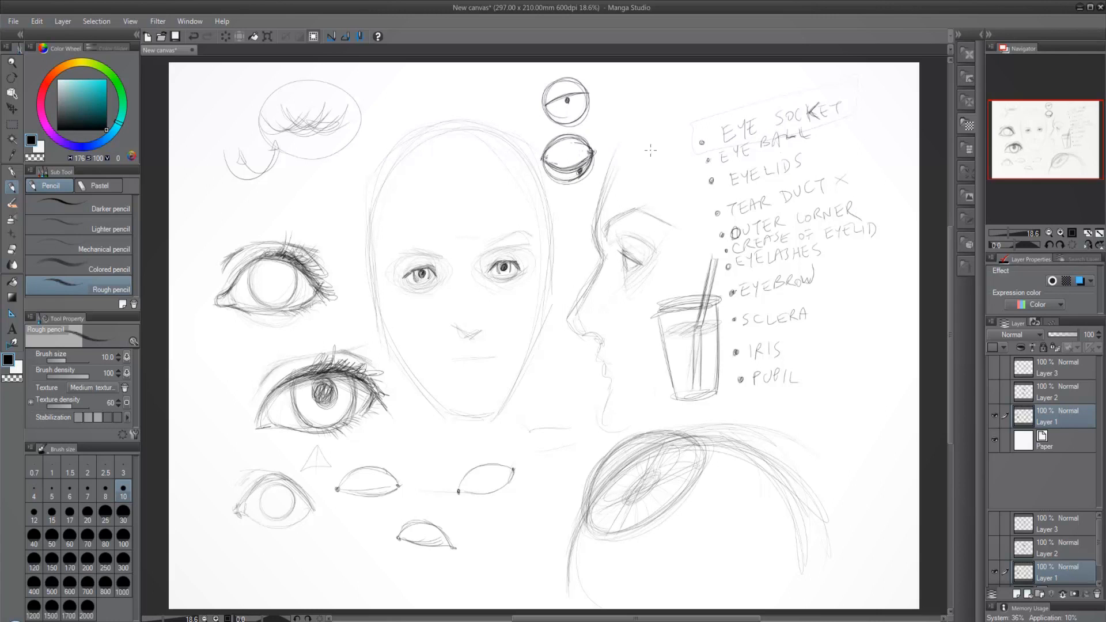
Step: Mark OUTER CORNER and CREASE OF EYELID with crosses, and add thick straight lashes to the top cartoon eye
left_click_drag(862, 195, 863, 206)
mouse_move(574, 93)
left_mouse_down()
mouse_move(566, 81)
mouse_move(592, 84)
mouse_move(555, 86)
mouse_move(552, 74)
mouse_move(572, 73)
left_mouse_up()
mouse_move(580, 91)
left_mouse_down()
mouse_move(584, 76)
mouse_move(600, 86)
left_mouse_up()
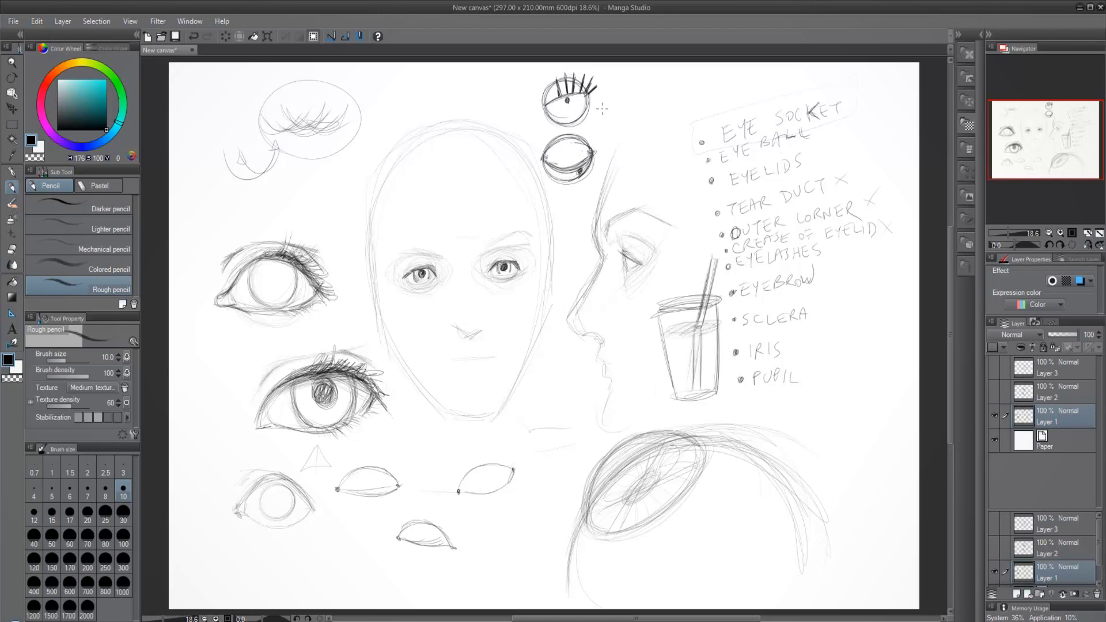
Step: Draw a round eye with a dot pupil and three long lashes by the profile's mouth, and mark the IRIS entry
mouse_move(550, 383)
left_mouse_down()
mouse_move(528, 401)
mouse_move(548, 385)
mouse_move(543, 408)
mouse_move(563, 353)
left_mouse_up()
mouse_move(567, 386)
left_mouse_down()
mouse_move(583, 365)
mouse_move(599, 403)
left_mouse_up()
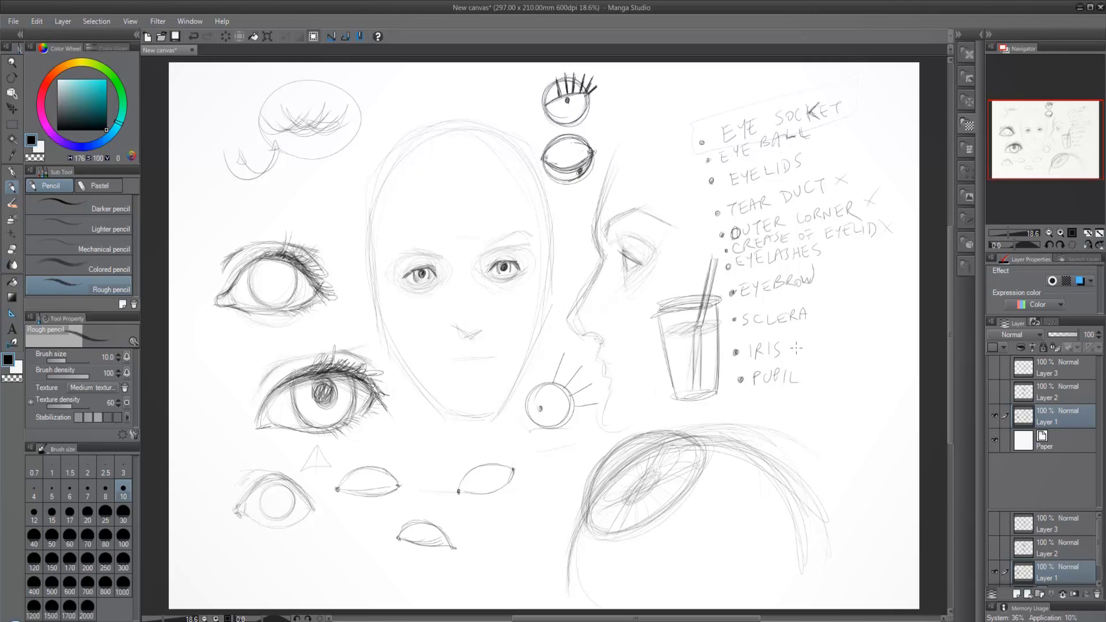
left_click_drag(566, 99, 568, 101)
left_click_drag(794, 341, 794, 358)
mouse_move(557, 97)
left_mouse_down()
mouse_move(563, 110)
mouse_move(576, 101)
mouse_move(570, 110)
left_mouse_up()
left_click_drag(818, 344, 832, 333)
Step: Hide Layer 1, and make Layer 3 with the cartoon eyes active and visible again
left_click(994, 415)
left_click(1005, 368)
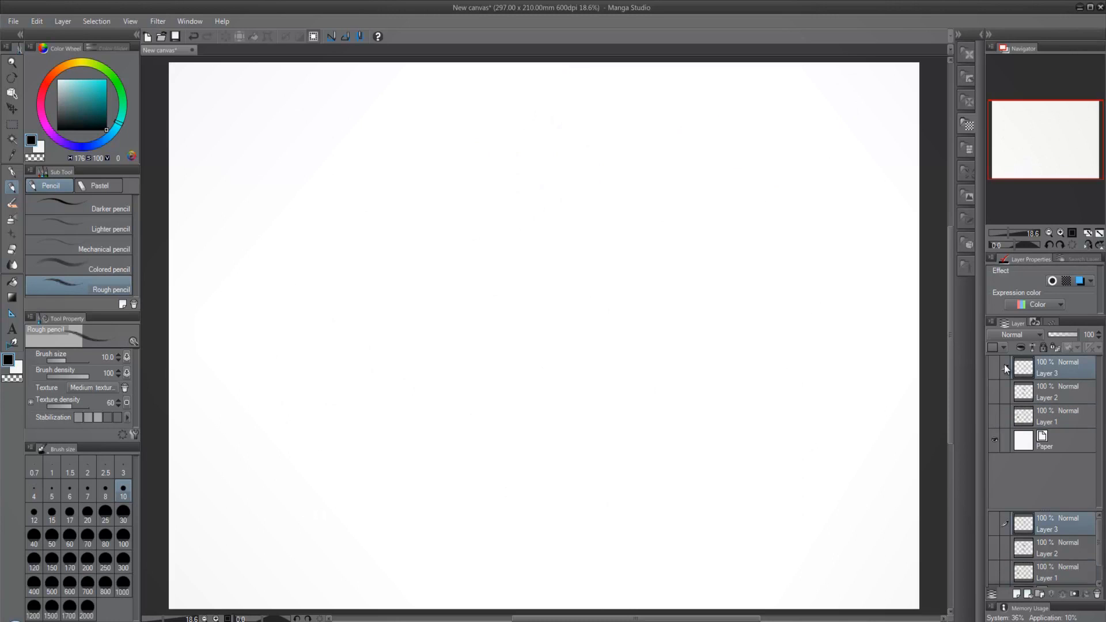
left_click(993, 370)
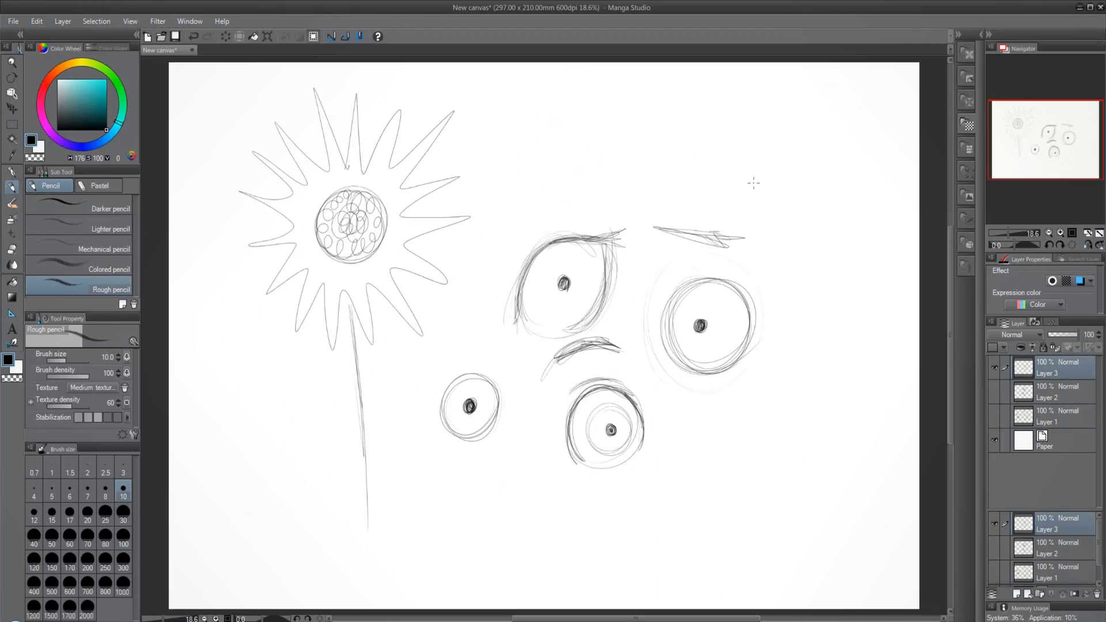
Step: Sketch a triangular side-view eye above the brow of the round cartoon eye, with angled upper and lower lids
left_click_drag(752, 129, 757, 180)
mouse_move(733, 121)
left_mouse_down()
mouse_move(783, 151)
mouse_move(787, 164)
mouse_move(757, 188)
mouse_move(791, 162)
mouse_move(748, 201)
left_mouse_up()
mouse_move(750, 138)
left_mouse_down()
mouse_move(761, 187)
mouse_move(787, 163)
left_mouse_up()
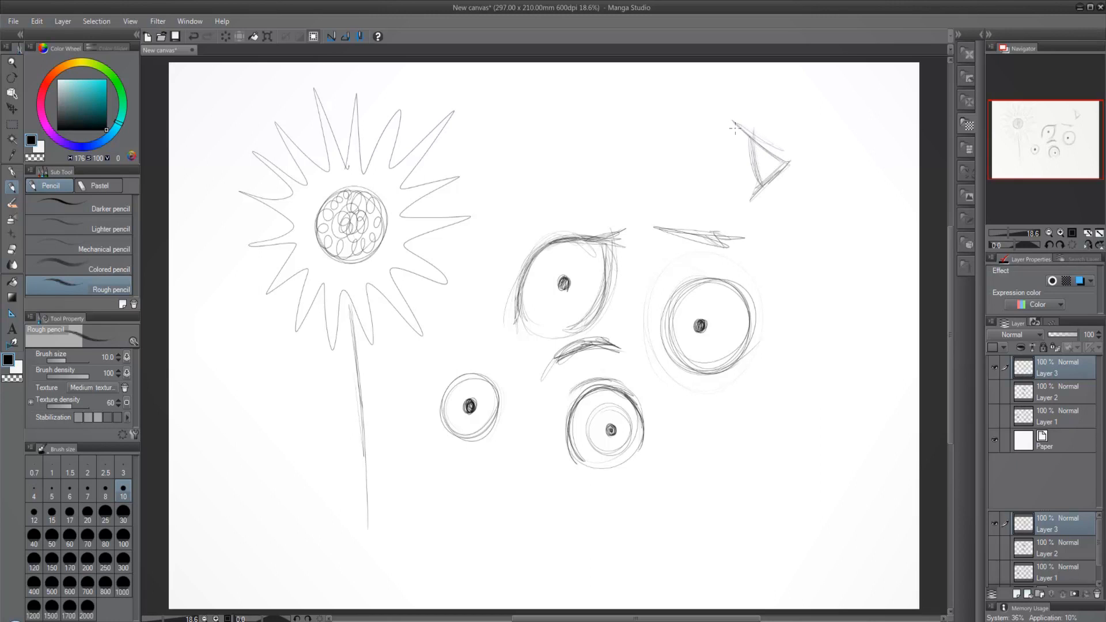
left_click_drag(734, 122, 792, 165)
left_click_drag(782, 171, 757, 199)
Step: Add a narrow dark pupil to the side-view eye, and thicken its upper lid and front lashes
left_click_drag(764, 145, 760, 186)
left_click_drag(737, 124, 758, 146)
mouse_move(729, 124)
left_mouse_down()
mouse_move(750, 137)
mouse_move(747, 148)
mouse_move(752, 139)
mouse_move(788, 166)
mouse_move(804, 163)
left_mouse_up()
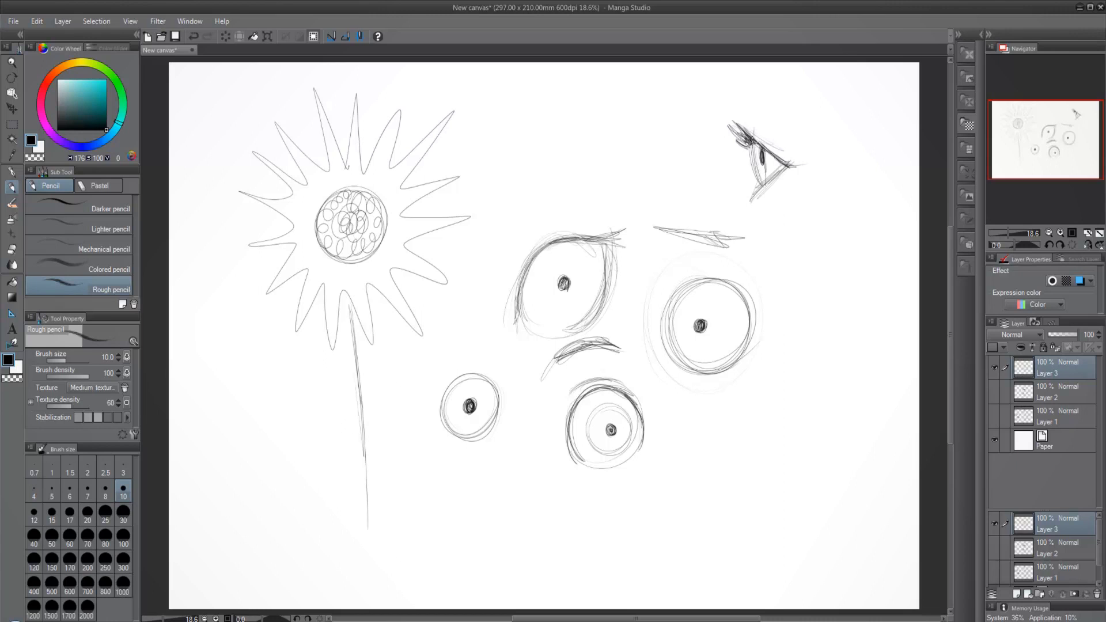
left_click_drag(758, 192, 780, 170)
mouse_move(754, 141)
left_mouse_down()
mouse_move(756, 172)
mouse_move(769, 161)
mouse_move(751, 167)
left_mouse_up()
Step: Draw a column of three small cartoon eyes with dot pupils below the side-view eye, making the middle one a narrow oval
mouse_move(817, 295)
left_mouse_down()
mouse_move(785, 280)
mouse_move(798, 289)
mouse_move(818, 278)
mouse_move(808, 252)
mouse_move(825, 294)
mouse_move(793, 275)
left_mouse_up()
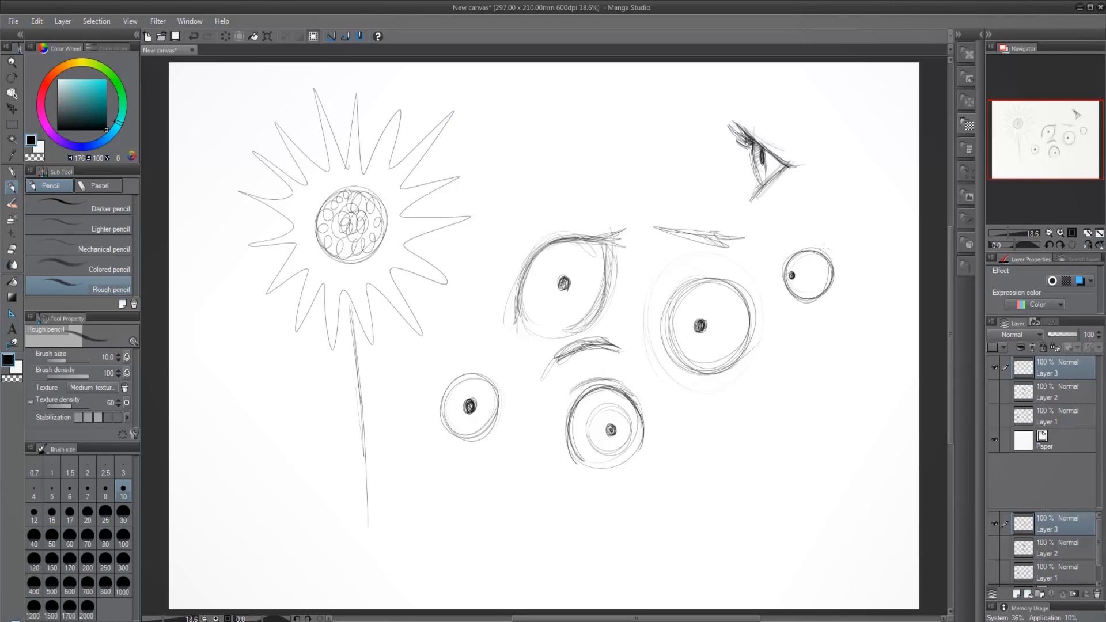
mouse_move(806, 346)
left_mouse_down()
mouse_move(818, 380)
mouse_move(820, 351)
mouse_move(802, 363)
mouse_move(808, 371)
mouse_move(805, 360)
left_mouse_up()
mouse_move(829, 416)
left_mouse_down()
mouse_move(833, 456)
mouse_move(829, 419)
left_mouse_up()
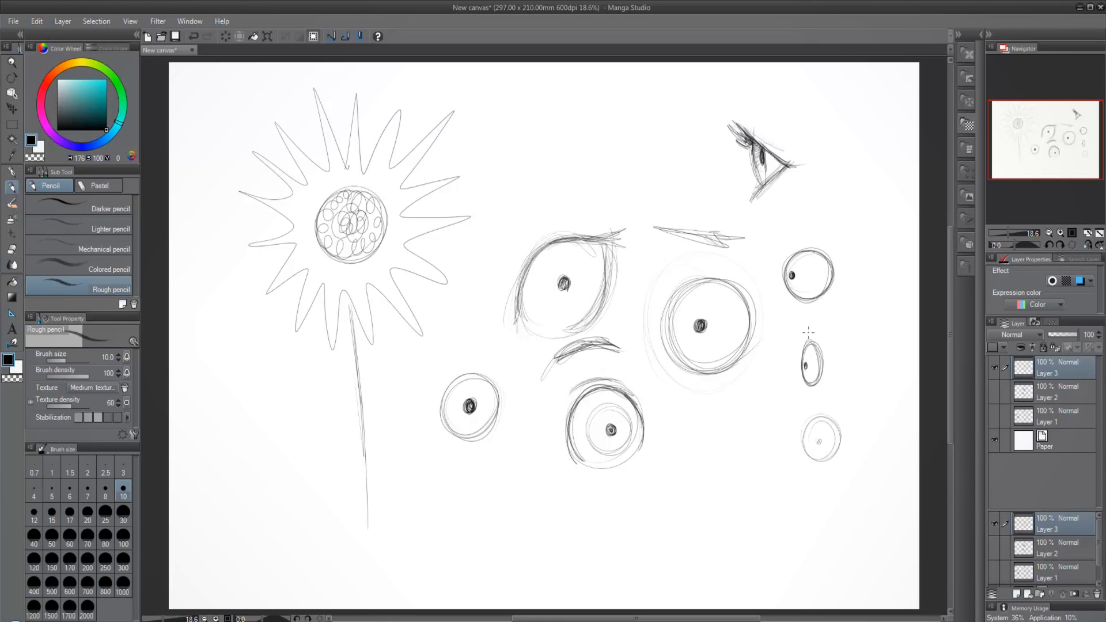
Step: Draw two tall oval cartoon eyes with small dot pupils above the leaf-shaped eye, beside the sunflower
mouse_move(539, 173)
left_mouse_down()
mouse_move(521, 115)
mouse_move(553, 150)
mouse_move(538, 172)
left_mouse_up()
mouse_move(619, 118)
left_mouse_down()
mouse_move(638, 107)
mouse_move(637, 131)
mouse_move(635, 97)
mouse_move(646, 120)
left_mouse_up()
left_click_drag(541, 137, 541, 142)
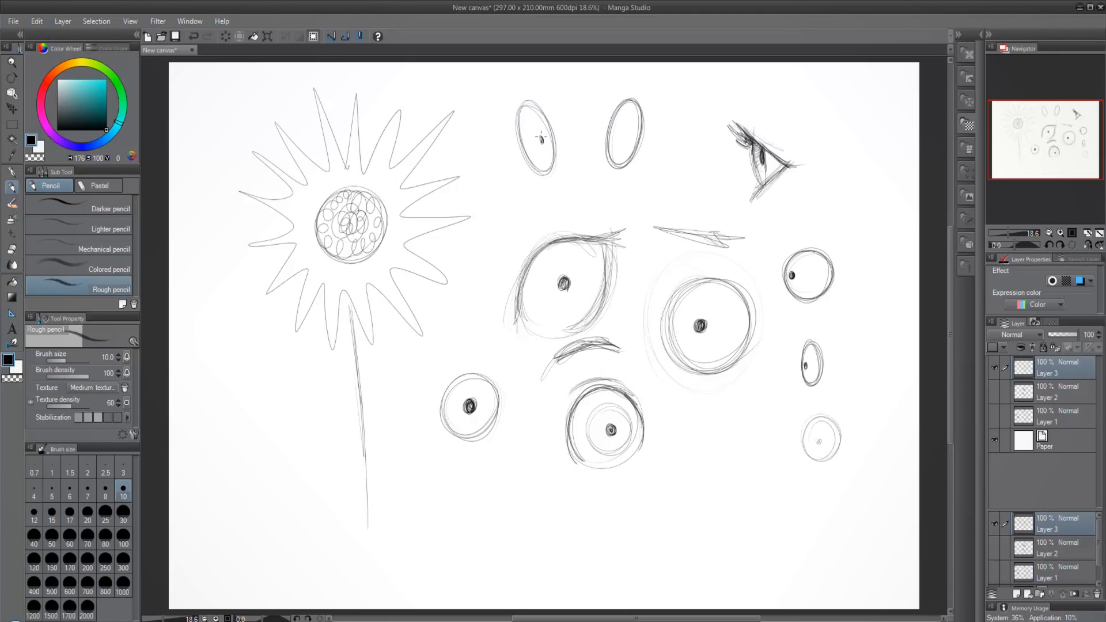
left_click_drag(620, 131, 619, 138)
left_click_drag(573, 196, 582, 190)
Step: Hide Layer 3 and add a new raster layer, Layer 4, above it
left_click(995, 366)
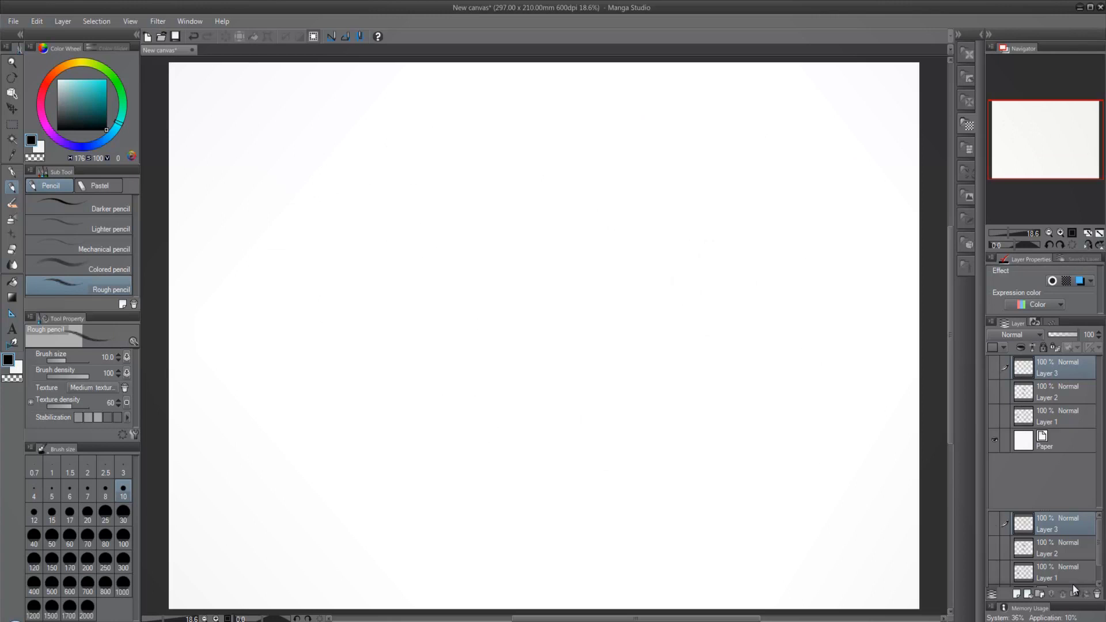
left_click(1016, 594)
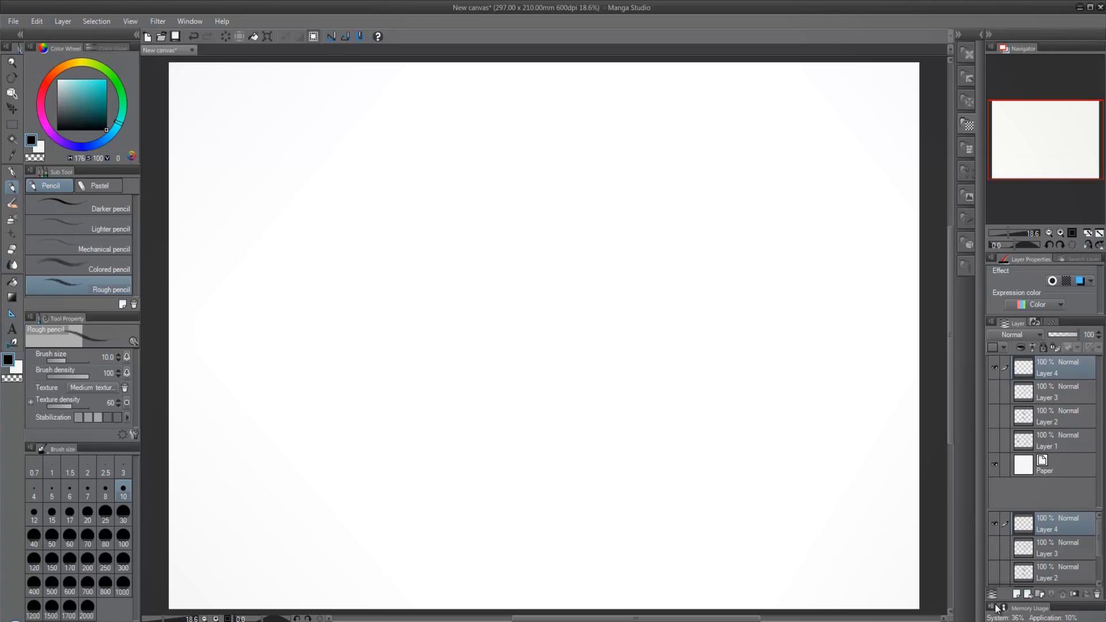
Step: Briefly show Layer 1 to outline its list of eye parts, hiding it again and undoing the outline
left_click(994, 440)
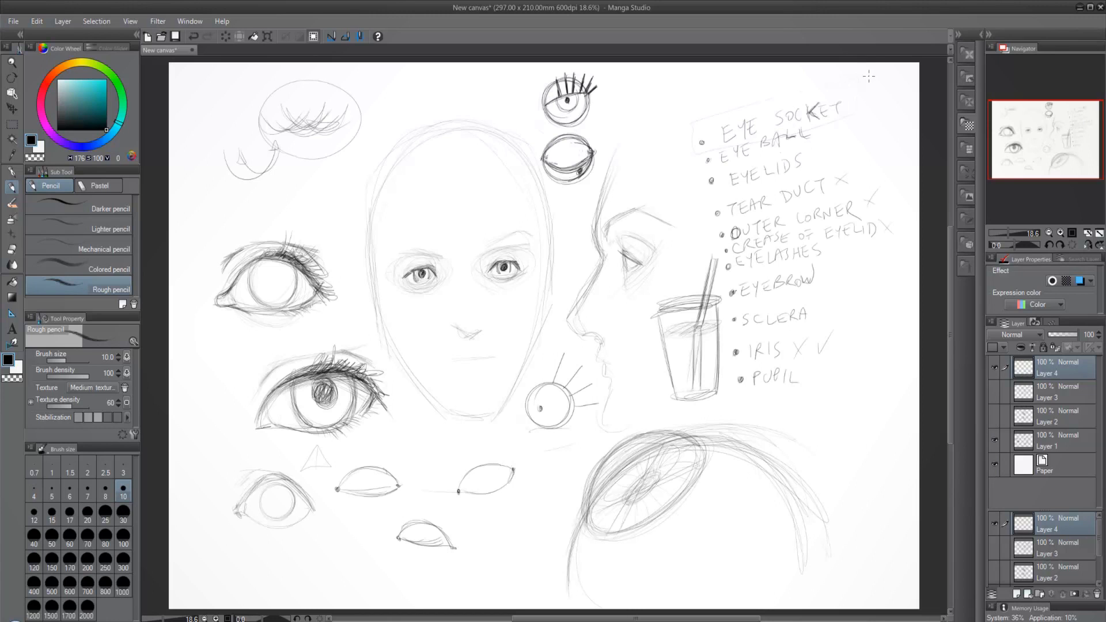
mouse_move(700, 106)
left_mouse_down()
mouse_move(867, 81)
mouse_move(905, 411)
mouse_move(733, 387)
mouse_move(702, 107)
left_mouse_up()
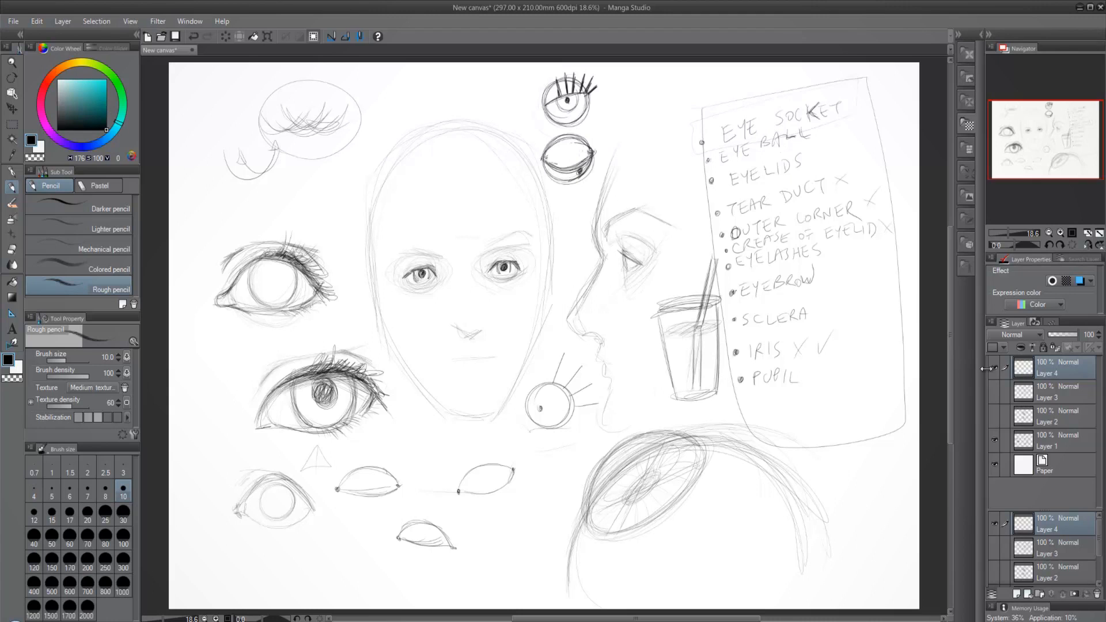
left_click(994, 441)
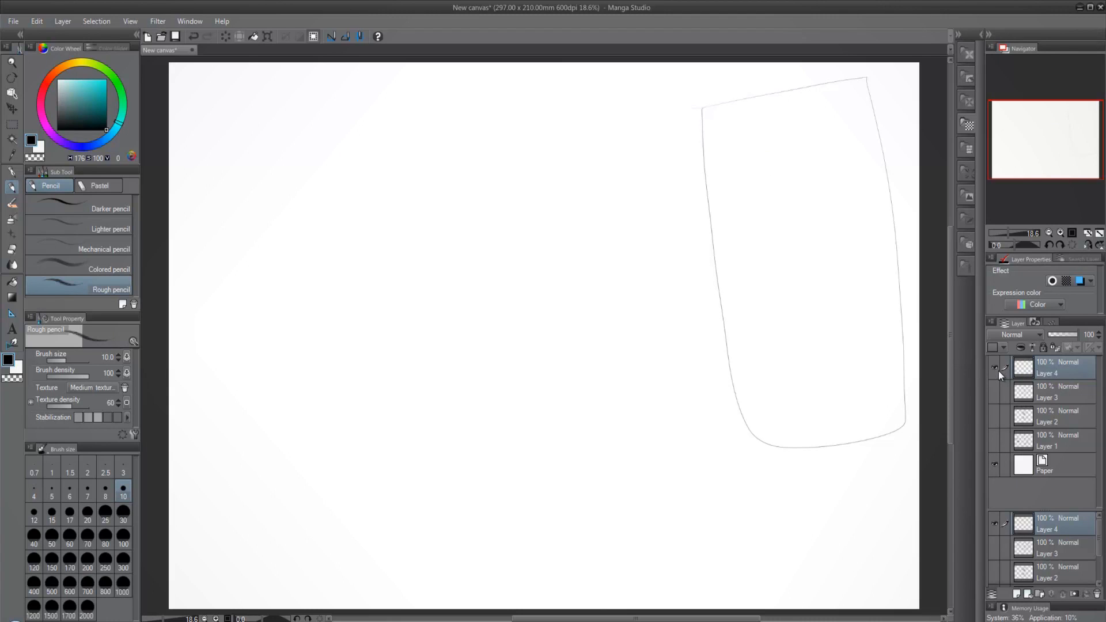
key("ctrl+z")
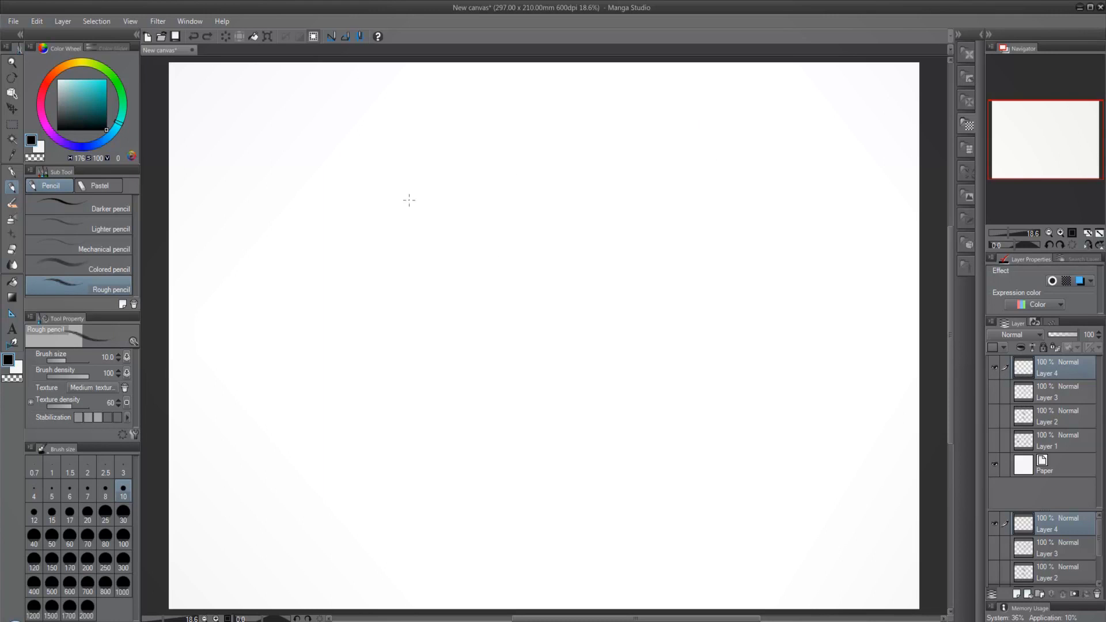
Step: Sketch a large egg-shaped head outline with a pointed chin in the middle of the blank canvas
mouse_move(595, 204)
left_mouse_down()
mouse_move(396, 317)
mouse_move(563, 172)
mouse_move(412, 356)
mouse_move(404, 247)
mouse_move(610, 385)
left_mouse_up()
left_click_drag(620, 266, 579, 472)
mouse_move(402, 199)
left_mouse_down()
mouse_move(436, 455)
mouse_move(530, 469)
left_mouse_up()
mouse_move(472, 443)
left_mouse_down()
mouse_move(543, 464)
mouse_move(616, 403)
mouse_move(552, 461)
mouse_move(622, 386)
left_mouse_up()
mouse_move(602, 427)
left_mouse_down()
mouse_move(630, 328)
mouse_move(622, 273)
left_mouse_up()
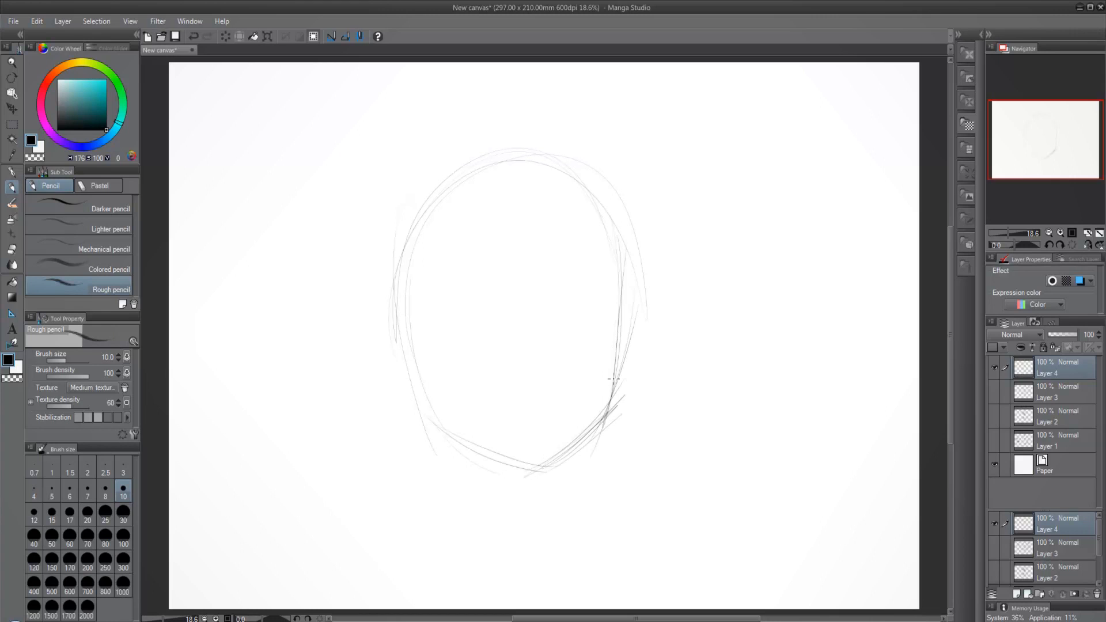
left_click_drag(611, 404, 615, 187)
left_click_drag(399, 292, 433, 405)
left_click_drag(465, 439, 536, 468)
mouse_move(420, 364)
left_mouse_down()
mouse_move(449, 420)
mouse_move(550, 471)
mouse_move(438, 424)
left_mouse_up()
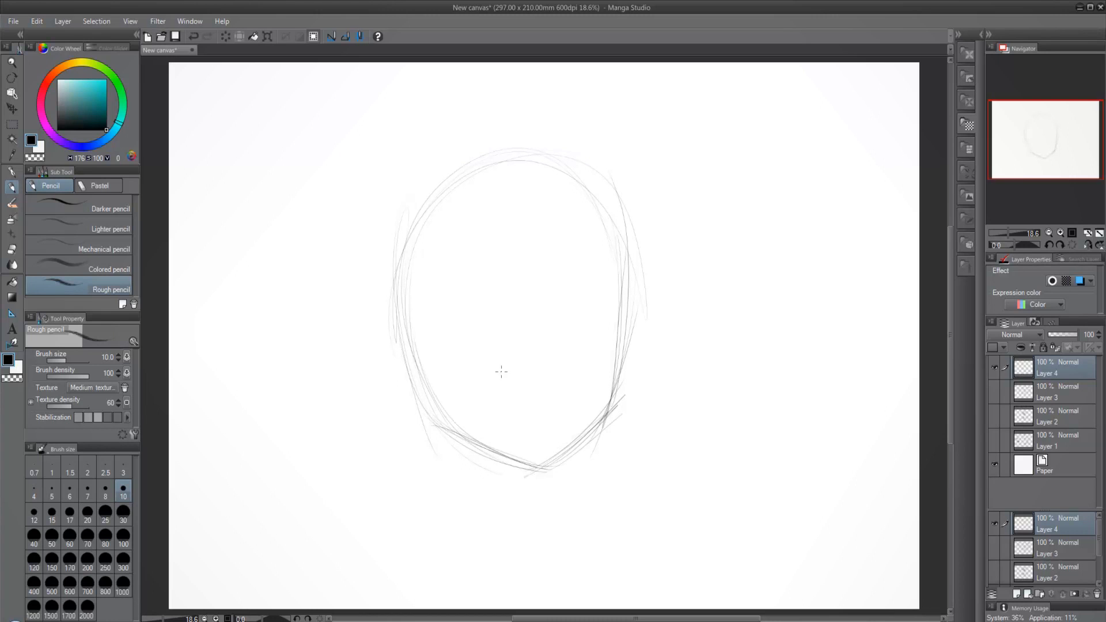
mouse_move(547, 455)
left_mouse_down()
mouse_move(625, 400)
mouse_move(627, 360)
mouse_move(538, 479)
left_mouse_up()
mouse_move(418, 359)
left_mouse_down()
mouse_move(451, 428)
mouse_move(485, 447)
left_mouse_up()
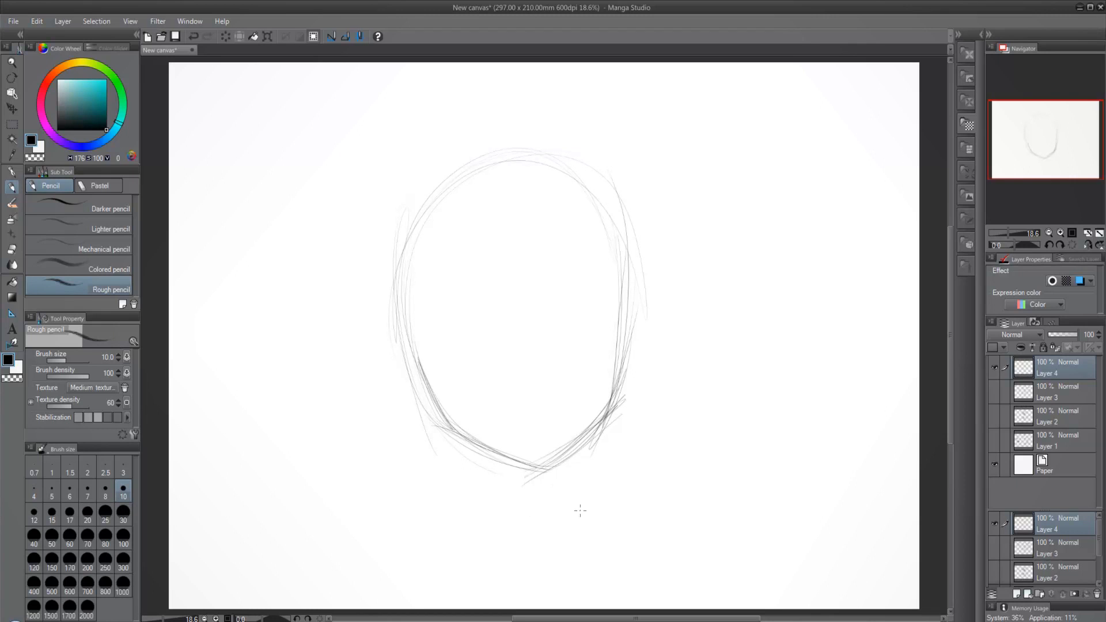
Step: Clean up and strengthen the head's contour around the jaw, sides and rounded top of the skull
mouse_move(415, 384)
left_mouse_down()
mouse_move(441, 440)
mouse_move(432, 409)
mouse_move(477, 471)
left_mouse_up()
left_click_drag(629, 323, 607, 423)
left_click_drag(637, 272, 626, 342)
mouse_move(636, 252)
left_mouse_down()
mouse_move(626, 341)
mouse_move(633, 225)
mouse_move(499, 146)
mouse_move(444, 190)
left_mouse_up()
left_click_drag(625, 195, 468, 166)
mouse_move(535, 146)
left_mouse_down()
mouse_move(461, 158)
mouse_move(416, 202)
left_mouse_up()
mouse_move(426, 176)
left_mouse_down()
mouse_move(570, 167)
mouse_move(394, 255)
left_mouse_up()
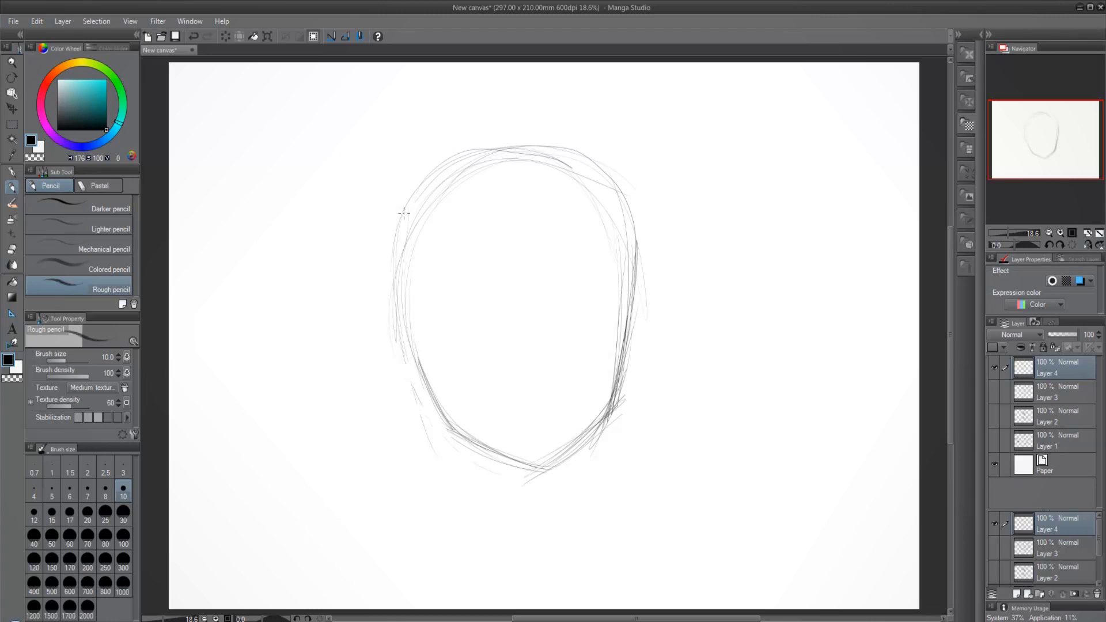
left_click_drag(405, 213, 422, 374)
mouse_move(409, 333)
left_mouse_down()
mouse_move(419, 203)
mouse_move(567, 163)
left_mouse_up()
mouse_move(494, 143)
left_mouse_down()
mouse_move(635, 211)
mouse_move(441, 169)
left_mouse_up()
left_click_drag(440, 167, 630, 205)
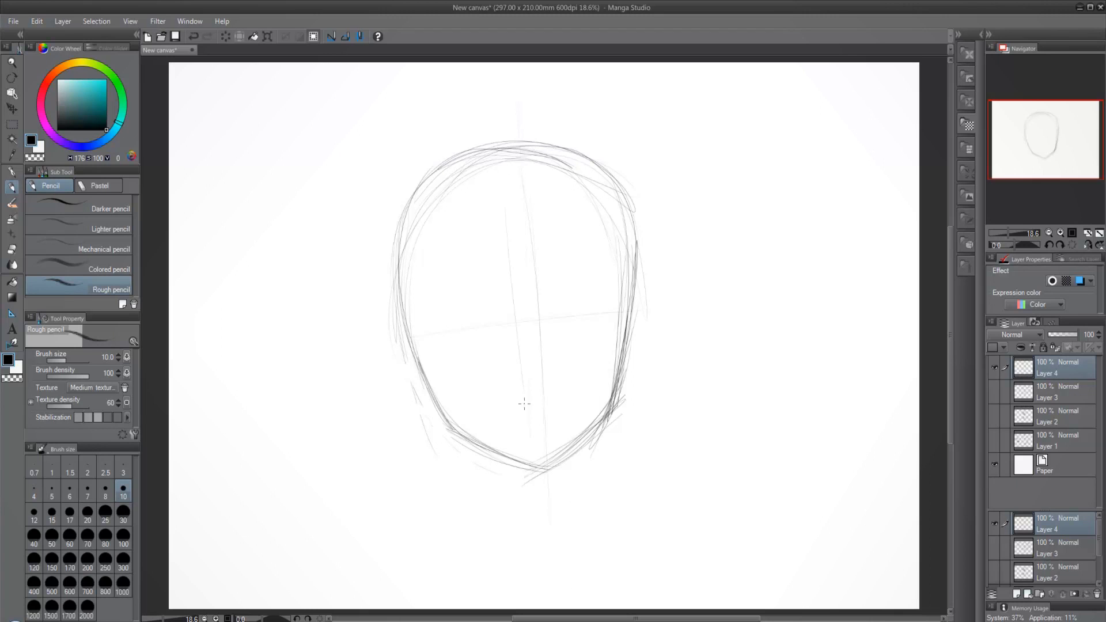
Step: Lay out the face with a slightly tilted centre line, two rough eye circles and a small nose
mouse_move(521, 167)
left_mouse_down()
mouse_move(532, 443)
mouse_move(546, 495)
left_mouse_up()
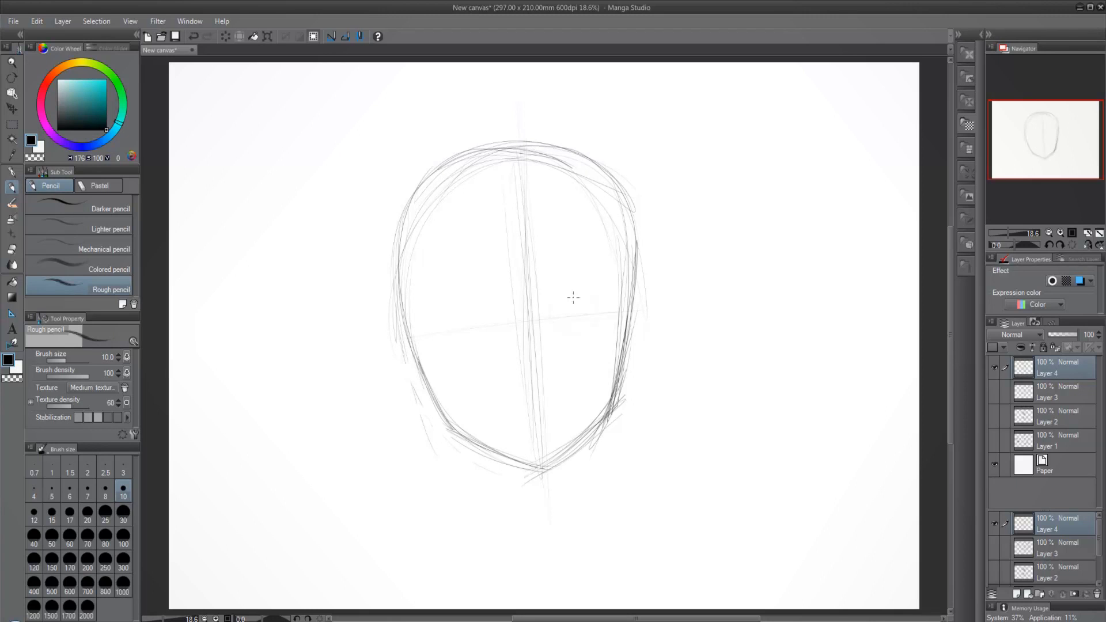
mouse_move(550, 316)
left_mouse_down()
mouse_move(570, 290)
mouse_move(601, 302)
left_mouse_up()
left_click_drag(537, 379, 535, 391)
mouse_move(559, 321)
left_mouse_down()
mouse_move(602, 331)
mouse_move(602, 301)
left_mouse_up()
mouse_move(527, 390)
left_mouse_down()
mouse_move(535, 383)
mouse_move(531, 398)
left_mouse_up()
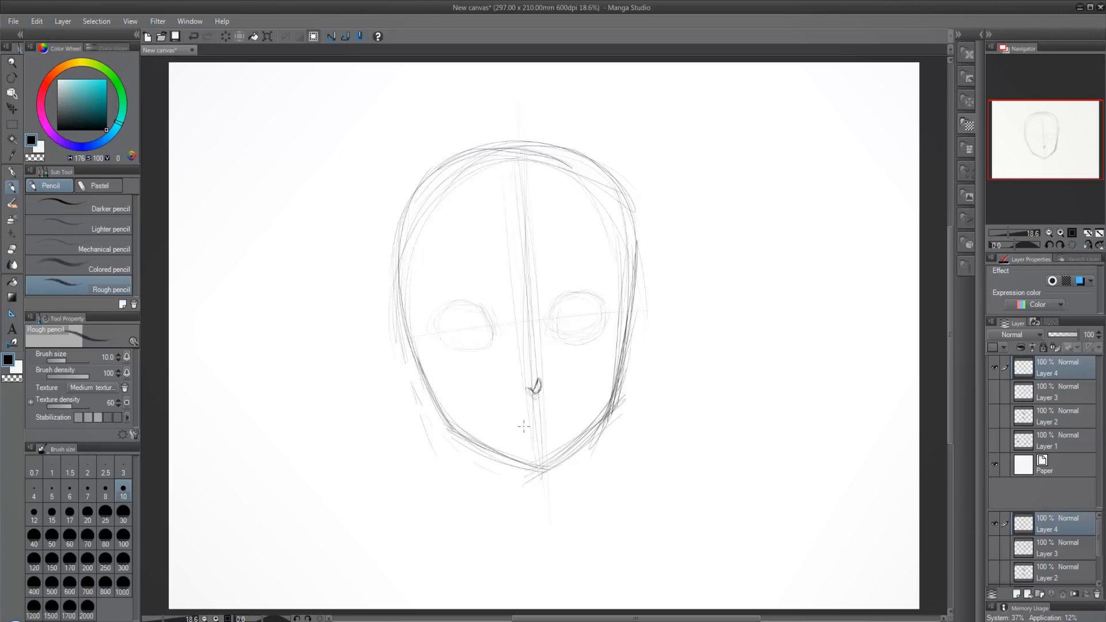
Step: Add a short broken mouth line and draw boxy eye outlines inside the two eye circles
left_click_drag(555, 414, 539, 423)
mouse_move(559, 309)
left_mouse_down()
mouse_move(558, 321)
mouse_move(585, 297)
mouse_move(600, 305)
mouse_move(557, 337)
mouse_move(557, 314)
left_mouse_up()
mouse_move(484, 330)
left_mouse_down()
mouse_move(464, 306)
mouse_move(484, 320)
mouse_move(446, 311)
mouse_move(455, 306)
mouse_move(441, 327)
mouse_move(452, 341)
mouse_move(453, 304)
mouse_move(486, 337)
mouse_move(449, 341)
left_mouse_up()
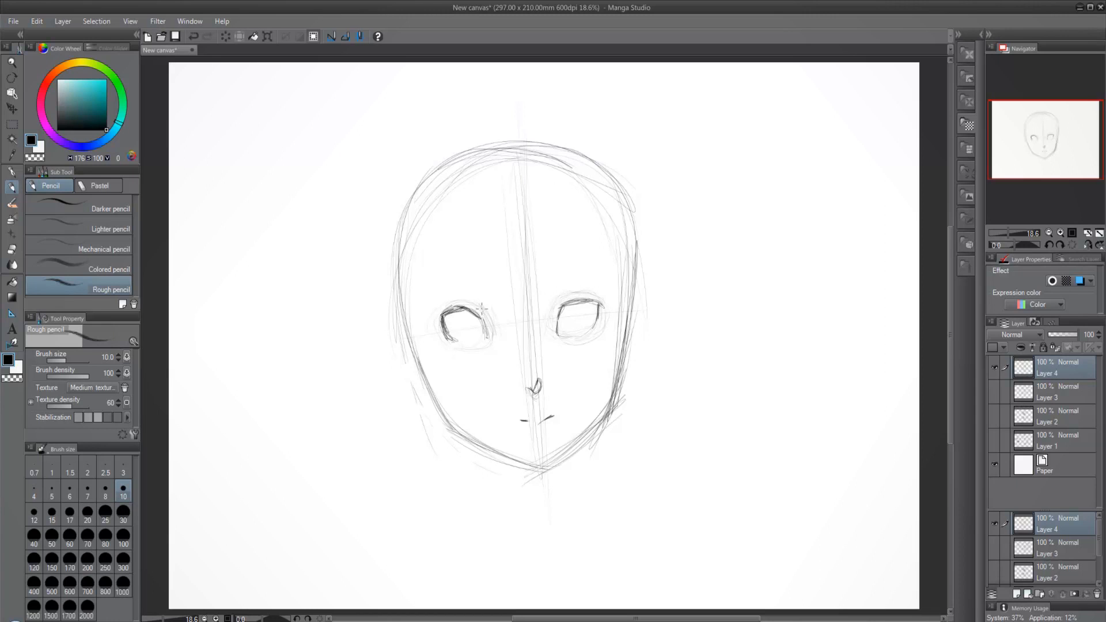
left_click_drag(596, 300, 598, 320)
mouse_move(594, 314)
left_mouse_down()
mouse_move(613, 371)
mouse_move(624, 314)
mouse_move(618, 374)
mouse_move(606, 405)
mouse_move(544, 468)
left_mouse_up()
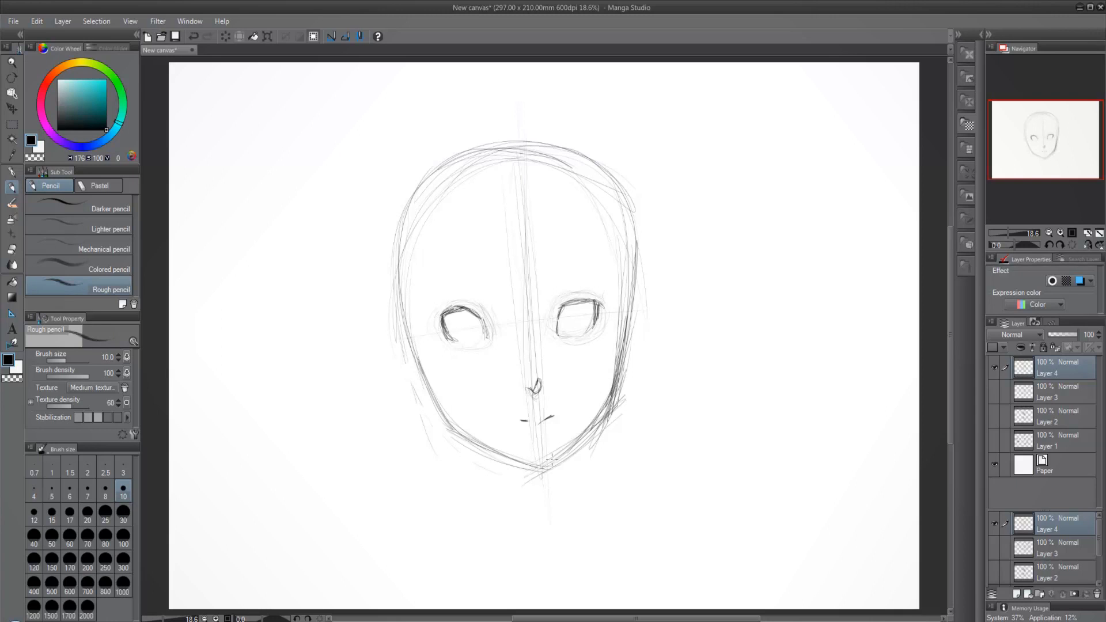
Step: Draw a lid crease above each eye of the face and reinforce the eyes' upper and side outlines
mouse_move(491, 334)
left_mouse_down()
mouse_move(481, 342)
mouse_move(490, 338)
left_mouse_up()
left_click_drag(561, 315, 556, 335)
left_click_drag(443, 306, 485, 304)
left_click_drag(555, 305, 575, 293)
left_click_drag(557, 294, 604, 294)
mouse_move(475, 301)
left_mouse_down()
mouse_move(487, 314)
mouse_move(490, 298)
mouse_move(463, 301)
mouse_move(482, 316)
mouse_move(451, 309)
left_mouse_up()
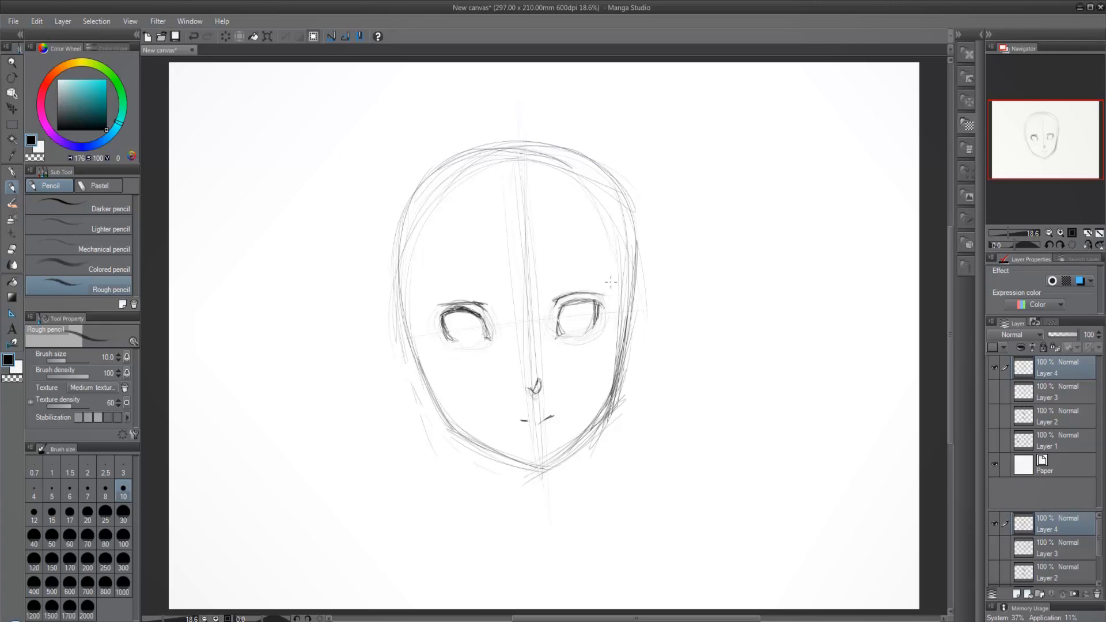
left_click_drag(587, 301, 603, 299)
Step: Sketch a separate slanted eye with iris lines in the empty space left of the head's top
mouse_move(247, 217)
left_mouse_down()
mouse_move(243, 252)
mouse_move(326, 171)
mouse_move(248, 247)
left_mouse_up()
mouse_move(249, 242)
left_mouse_down()
mouse_move(312, 189)
mouse_move(273, 229)
left_mouse_up()
mouse_move(286, 190)
left_mouse_down()
mouse_move(259, 202)
mouse_move(281, 204)
mouse_move(276, 184)
mouse_move(284, 191)
mouse_move(316, 178)
mouse_move(267, 197)
left_mouse_up()
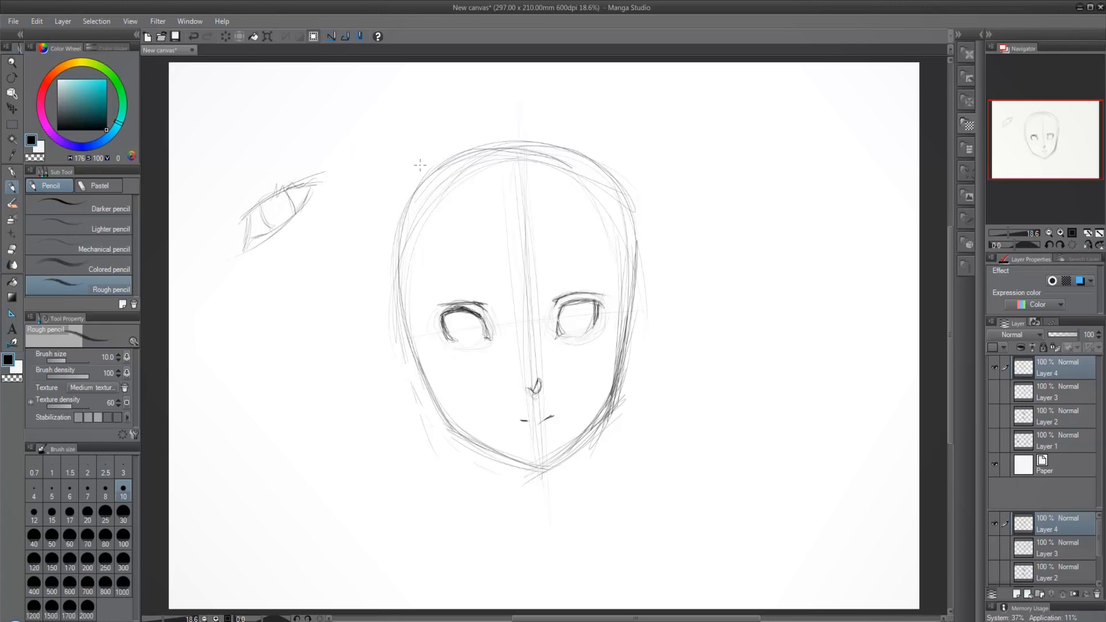
Step: Sketch a tiny narrow eye with a dark upper lid in the empty space right of the head
mouse_move(773, 215)
left_mouse_down()
mouse_move(807, 203)
mouse_move(783, 220)
mouse_move(790, 200)
left_mouse_up()
mouse_move(793, 211)
left_mouse_down()
mouse_move(808, 192)
mouse_move(805, 204)
left_mouse_up()
key("ctrl+z")
key("ctrl+z")
Step: Thicken the upper lid of the slanted eye and of the face's right-hand eye with dark strokes
mouse_move(239, 219)
left_mouse_down()
mouse_move(280, 186)
mouse_move(315, 180)
mouse_move(240, 216)
mouse_move(300, 183)
mouse_move(279, 183)
mouse_move(318, 174)
left_mouse_up()
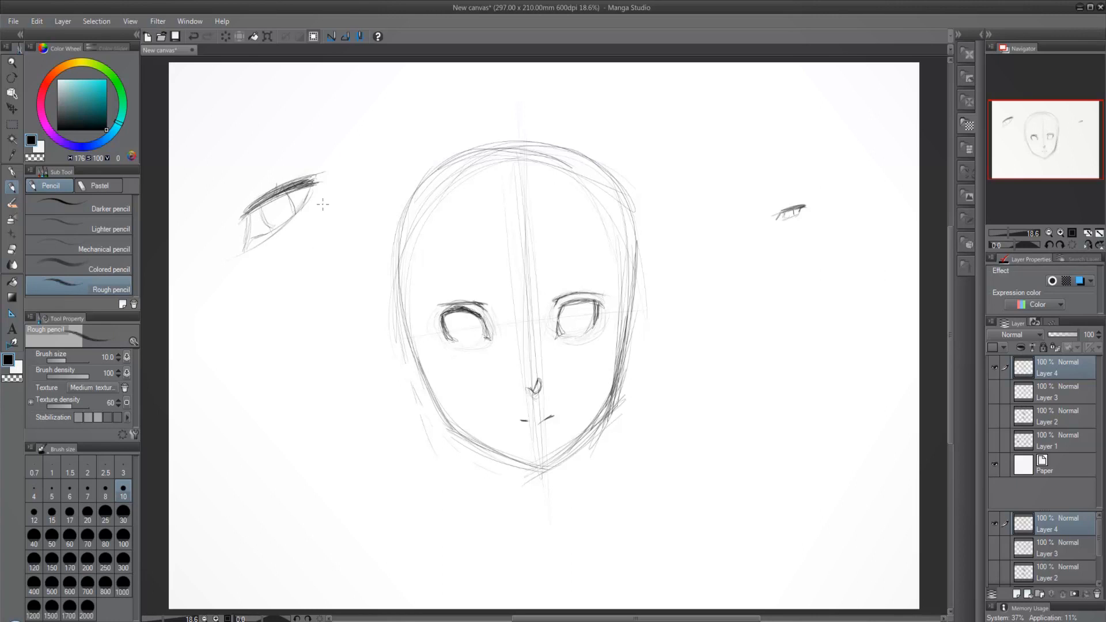
left_click_drag(266, 194, 317, 178)
left_click_drag(564, 305, 596, 295)
Step: Sketch a large angular eye right of the face, with iris edges, a hatched upper lid and outer corner lashes
mouse_move(708, 315)
left_mouse_down()
mouse_move(696, 360)
mouse_move(704, 319)
mouse_move(774, 280)
mouse_move(765, 349)
mouse_move(727, 317)
mouse_move(763, 301)
mouse_move(767, 347)
left_mouse_up()
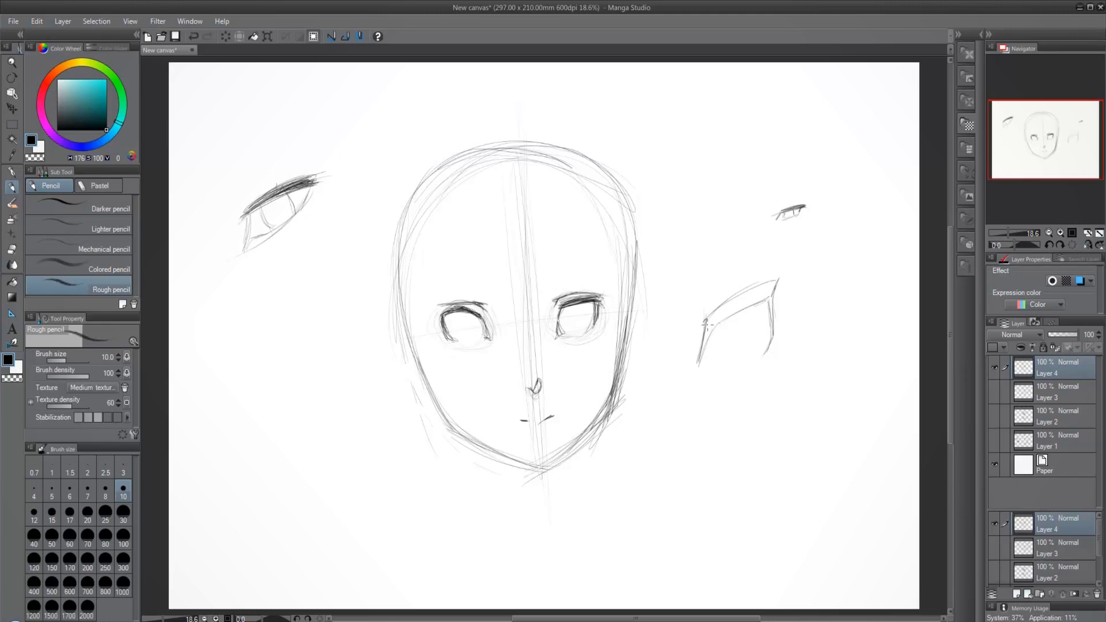
left_click_drag(724, 307, 759, 297)
left_click_drag(759, 289, 728, 368)
mouse_move(717, 321)
left_mouse_down()
mouse_move(729, 372)
mouse_move(721, 320)
mouse_move(705, 372)
mouse_move(703, 327)
mouse_move(717, 305)
left_mouse_up()
mouse_move(705, 341)
left_mouse_down()
mouse_move(732, 295)
mouse_move(749, 293)
left_mouse_up()
mouse_move(732, 314)
left_mouse_down()
mouse_move(778, 284)
mouse_move(762, 364)
left_mouse_up()
mouse_move(776, 286)
left_mouse_down()
mouse_move(767, 352)
mouse_move(784, 343)
mouse_move(765, 362)
left_mouse_up()
mouse_move(768, 277)
left_mouse_down()
mouse_move(761, 304)
mouse_move(757, 295)
left_mouse_up()
left_click_drag(763, 293, 754, 310)
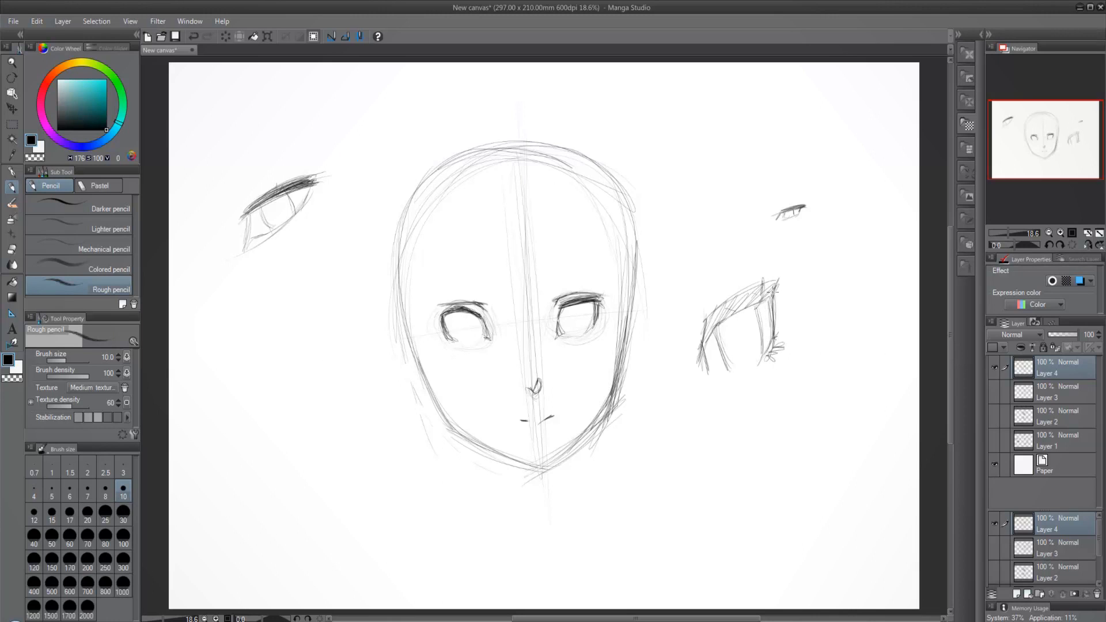
left_click_drag(783, 275, 767, 299)
left_click_drag(786, 276, 775, 316)
Step: Draw tall oval irises in both eyes of the face and darken the surrounding lid lines
mouse_move(563, 311)
left_mouse_down()
mouse_move(562, 334)
mouse_move(585, 328)
left_mouse_up()
mouse_move(593, 301)
left_mouse_down()
mouse_move(589, 333)
mouse_move(588, 323)
mouse_move(561, 329)
left_mouse_up()
mouse_move(449, 313)
left_mouse_down()
mouse_move(448, 341)
mouse_move(477, 333)
left_mouse_up()
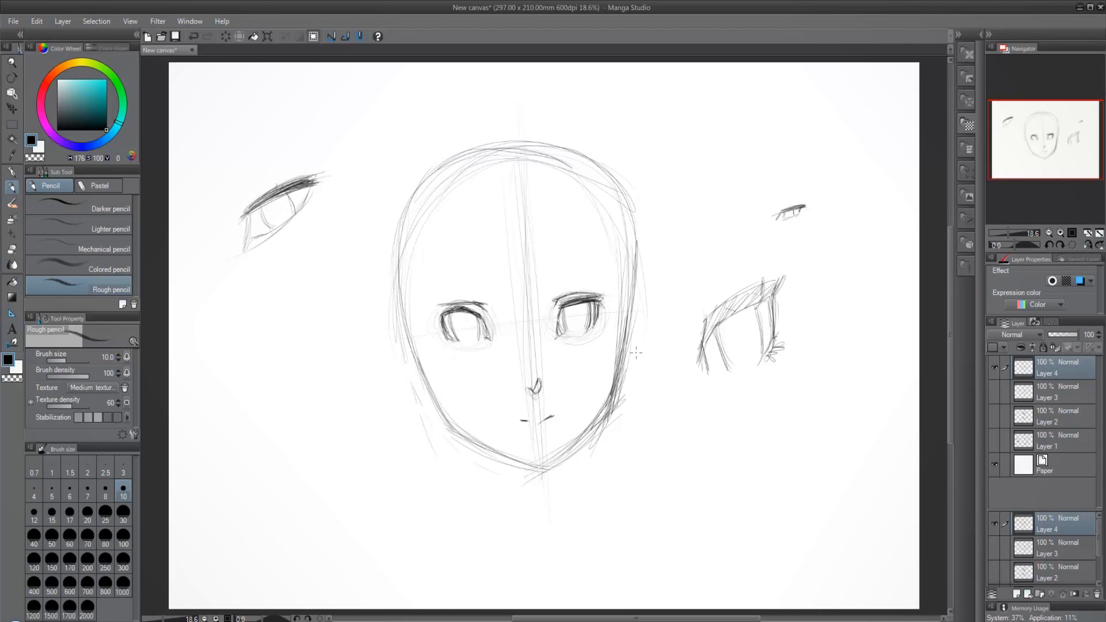
mouse_move(562, 306)
left_mouse_down()
mouse_move(556, 334)
mouse_move(565, 310)
mouse_move(559, 317)
left_mouse_up()
left_click_drag(484, 312, 443, 307)
Step: Sketch a smaller egg-shaped head outline below the slanted eye, left of the main head
left_click_drag(231, 346, 352, 351)
left_click_drag(248, 297, 352, 356)
left_click_drag(244, 300, 229, 400)
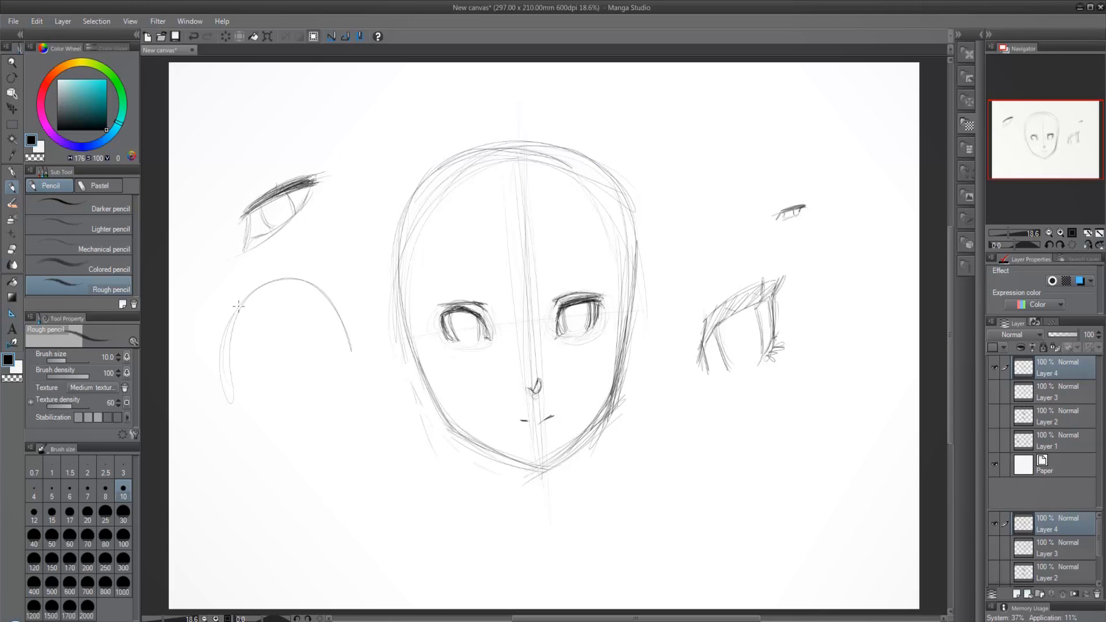
left_click_drag(240, 323, 360, 418)
mouse_move(357, 342)
left_mouse_down()
mouse_move(351, 431)
mouse_move(306, 461)
left_mouse_up()
left_click_drag(225, 371, 245, 426)
left_click_drag(227, 320, 237, 400)
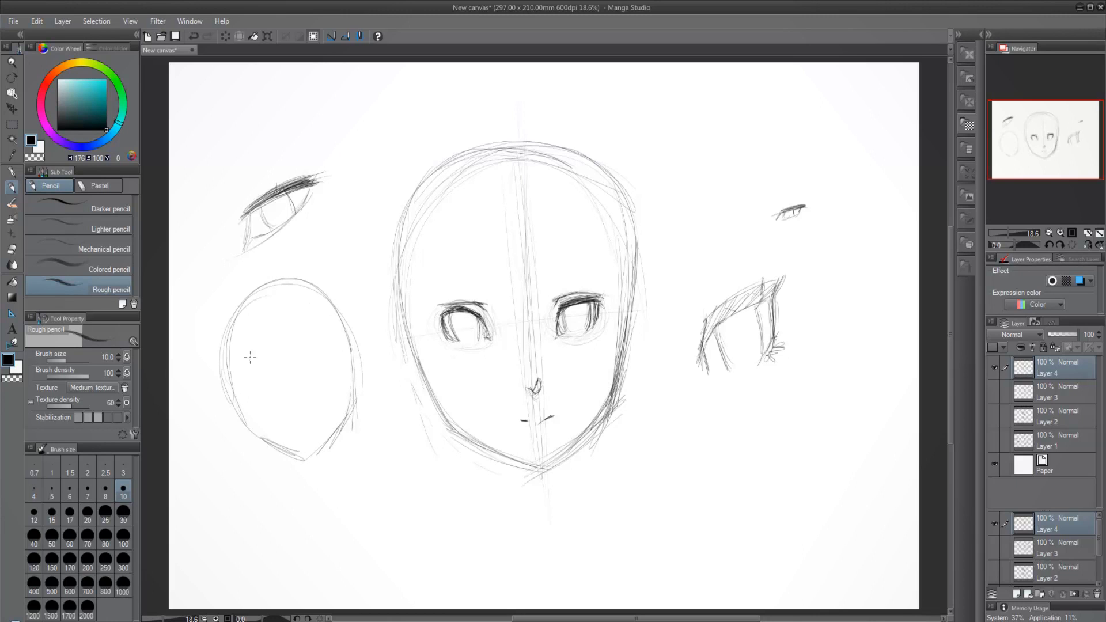
Step: Add heavy straight upper lids, a small nose and a short mouth to the smaller head
left_click_drag(250, 357, 270, 354)
mouse_move(335, 342)
left_mouse_down()
mouse_move(310, 353)
mouse_move(338, 342)
left_mouse_up()
left_click_drag(246, 357, 271, 351)
mouse_move(263, 420)
left_mouse_down()
mouse_move(331, 411)
mouse_move(303, 423)
left_mouse_up()
key("ctrl+z")
left_click_drag(299, 420, 319, 437)
Step: Draw extremely tall, narrow irises running down from the smaller face's upper lids
mouse_move(254, 359)
left_mouse_down()
mouse_move(262, 422)
mouse_move(275, 415)
left_mouse_up()
left_click_drag(319, 358, 321, 410)
left_click_drag(329, 351, 331, 412)
left_click_drag(328, 348, 329, 362)
left_click_drag(242, 364, 249, 378)
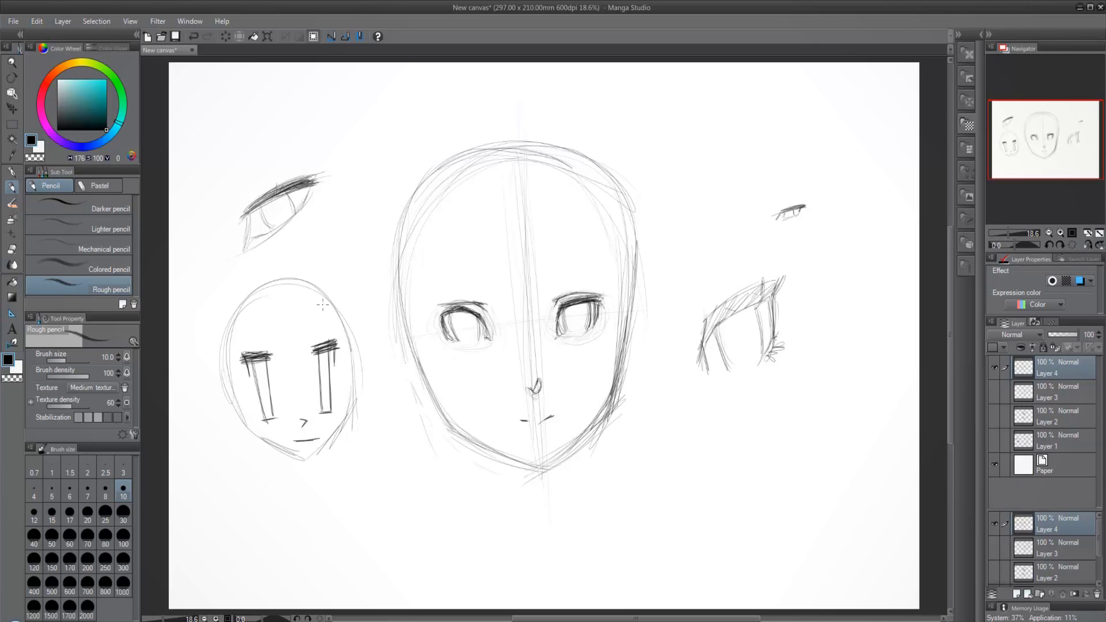
Step: Add short eyebrows to the smaller face and sketch elongated eyeball ovals around its tall irises
left_click_drag(314, 322, 326, 314)
mouse_move(240, 332)
left_mouse_down()
mouse_move(254, 335)
mouse_move(267, 409)
left_mouse_up()
left_click_drag(260, 359, 268, 412)
left_click_drag(323, 352, 326, 398)
mouse_move(314, 353)
left_mouse_down()
mouse_move(315, 383)
mouse_move(338, 371)
left_mouse_up()
left_click_drag(348, 365, 343, 404)
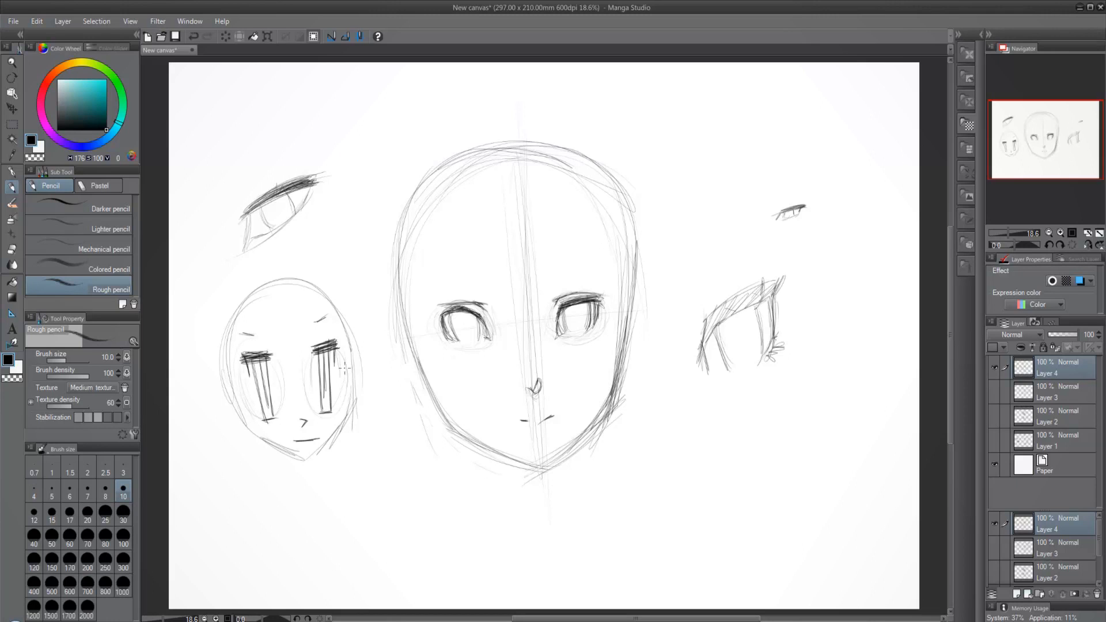
Step: Replace the smaller face's tall eyes and mouth with big round eyes, tiny ringed pupils and a frowning mouth
left_click_drag(338, 343, 344, 353)
mouse_move(338, 307)
left_mouse_down()
mouse_move(289, 452)
mouse_move(269, 354)
mouse_move(266, 419)
mouse_move(248, 355)
mouse_move(273, 415)
mouse_move(312, 368)
mouse_move(331, 406)
mouse_move(338, 351)
left_mouse_up()
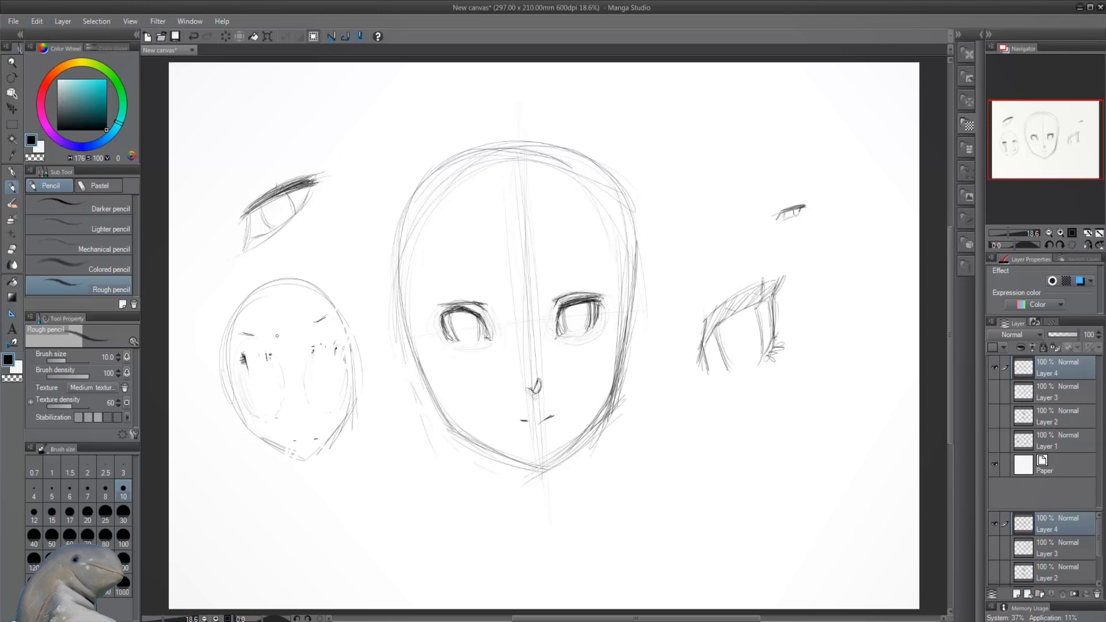
mouse_move(290, 376)
left_mouse_down()
mouse_move(345, 369)
mouse_move(326, 348)
left_mouse_up()
left_click_drag(297, 435, 322, 444)
left_click(267, 381)
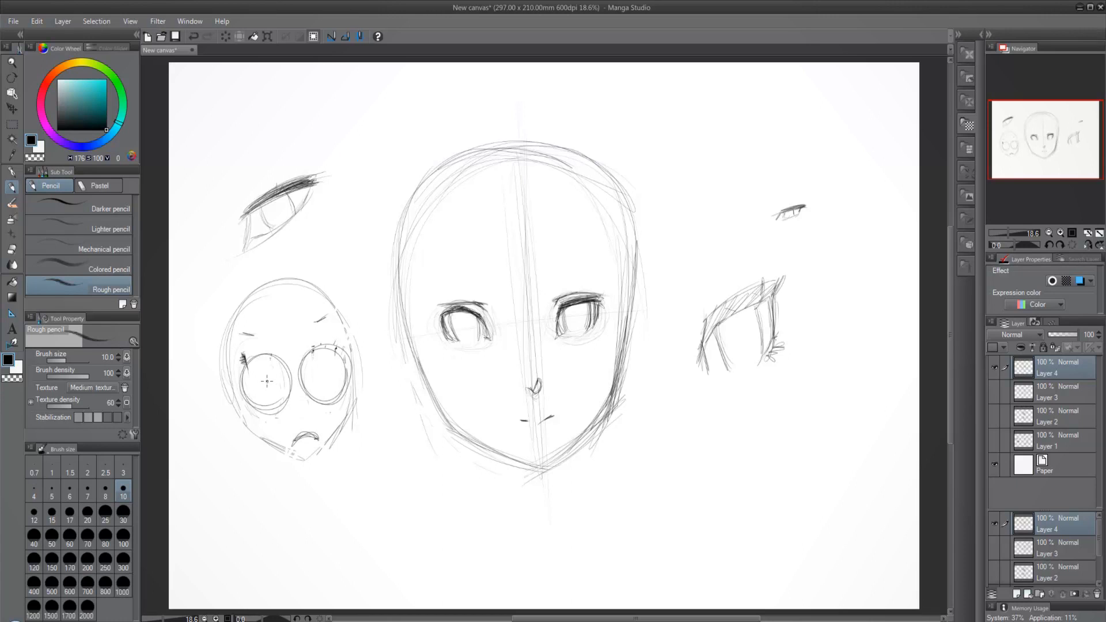
left_click(324, 372)
mouse_move(321, 367)
left_mouse_down()
mouse_move(330, 381)
mouse_move(328, 368)
mouse_move(262, 385)
mouse_move(275, 376)
left_mouse_up()
Step: Thicken the upper lids and outer edges of both eyes on the main face with dark strokes
mouse_move(601, 298)
left_mouse_down()
mouse_move(566, 304)
mouse_move(597, 292)
left_mouse_up()
mouse_move(445, 311)
left_mouse_down()
mouse_move(478, 310)
mouse_move(433, 316)
mouse_move(483, 320)
mouse_move(489, 345)
left_mouse_up()
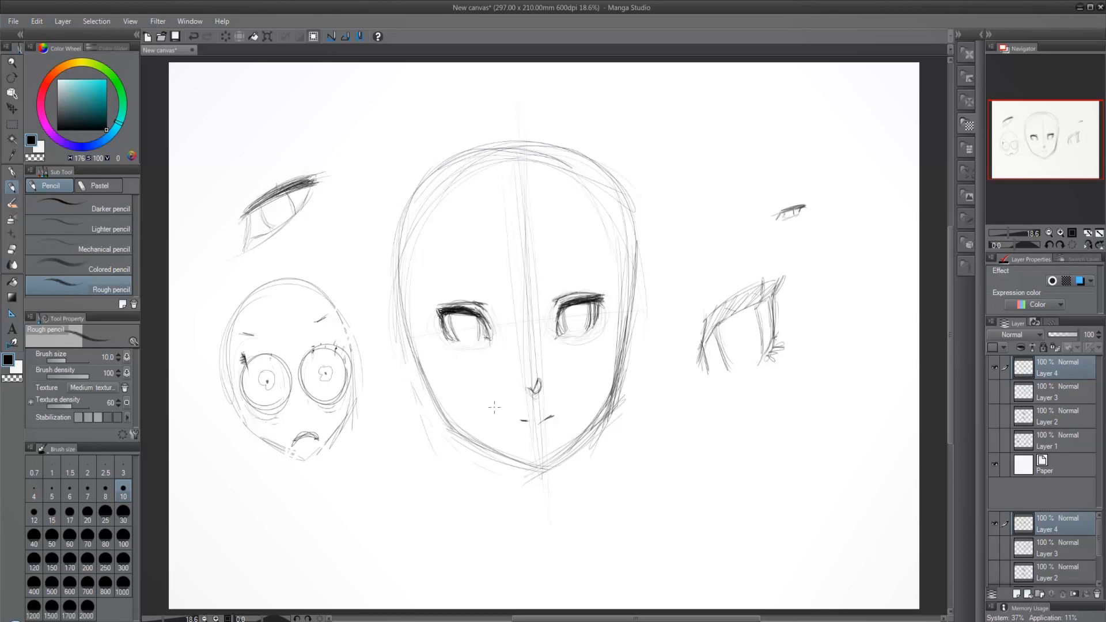
mouse_move(483, 306)
left_mouse_down()
mouse_move(449, 305)
mouse_move(437, 323)
mouse_move(451, 335)
left_mouse_up()
mouse_move(602, 305)
left_mouse_down()
mouse_move(579, 337)
mouse_move(594, 326)
left_mouse_up()
mouse_move(448, 334)
left_mouse_down()
mouse_move(465, 349)
mouse_move(455, 345)
left_mouse_up()
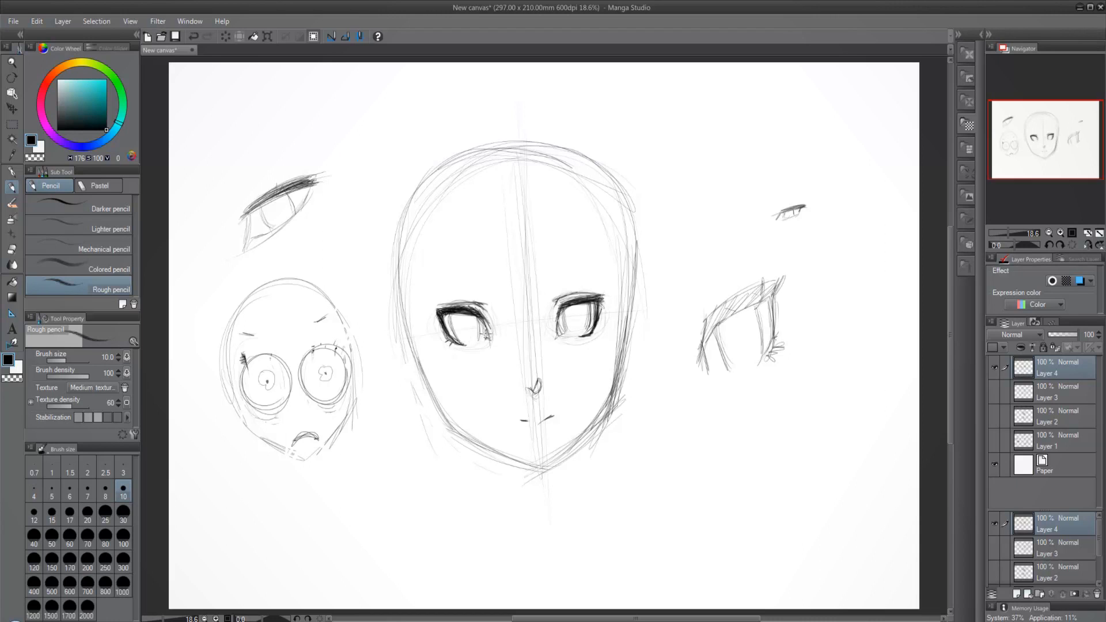
Step: Rework the inner lower corners of the main face's eyes with short dark strokes
key("ctrl+z")
left_click_drag(485, 333, 490, 340)
left_click_drag(557, 329, 554, 339)
left_click_drag(483, 330, 491, 343)
key("ctrl+z")
left_click_drag(744, 384, 752, 389)
Step: Draw thin, sharply angled eyebrows above both eyes of the main face
left_click_drag(600, 295, 606, 287)
mouse_move(417, 271)
left_mouse_down()
mouse_move(483, 286)
mouse_move(450, 276)
mouse_move(471, 281)
left_mouse_up()
mouse_move(566, 267)
left_mouse_down()
mouse_move(547, 285)
mouse_move(620, 256)
mouse_move(602, 295)
left_mouse_up()
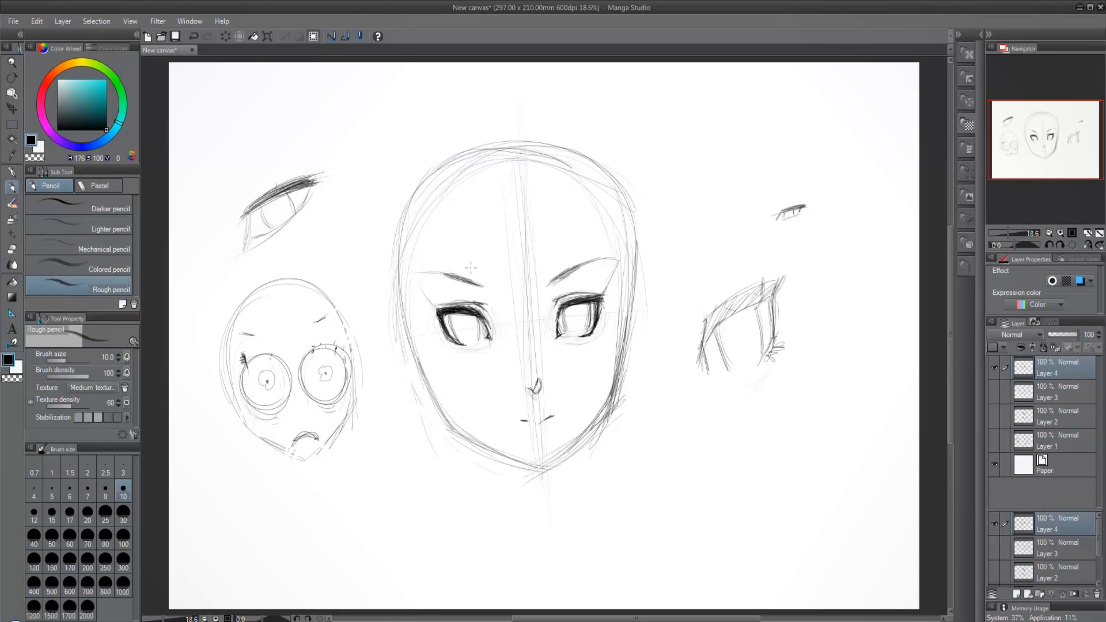
mouse_move(483, 287)
left_mouse_down()
mouse_move(402, 248)
mouse_move(426, 288)
left_mouse_up()
key("ctrl+z")
Step: Redraw the main face's cheeks and jaw with darker lines, narrowing them towards the pointed chin
left_click_drag(400, 283, 429, 375)
mouse_move(409, 309)
left_mouse_down()
mouse_move(449, 410)
mouse_move(476, 441)
left_mouse_up()
left_click_drag(442, 401, 484, 445)
mouse_move(429, 369)
left_mouse_down()
mouse_move(452, 412)
mouse_move(518, 465)
left_mouse_up()
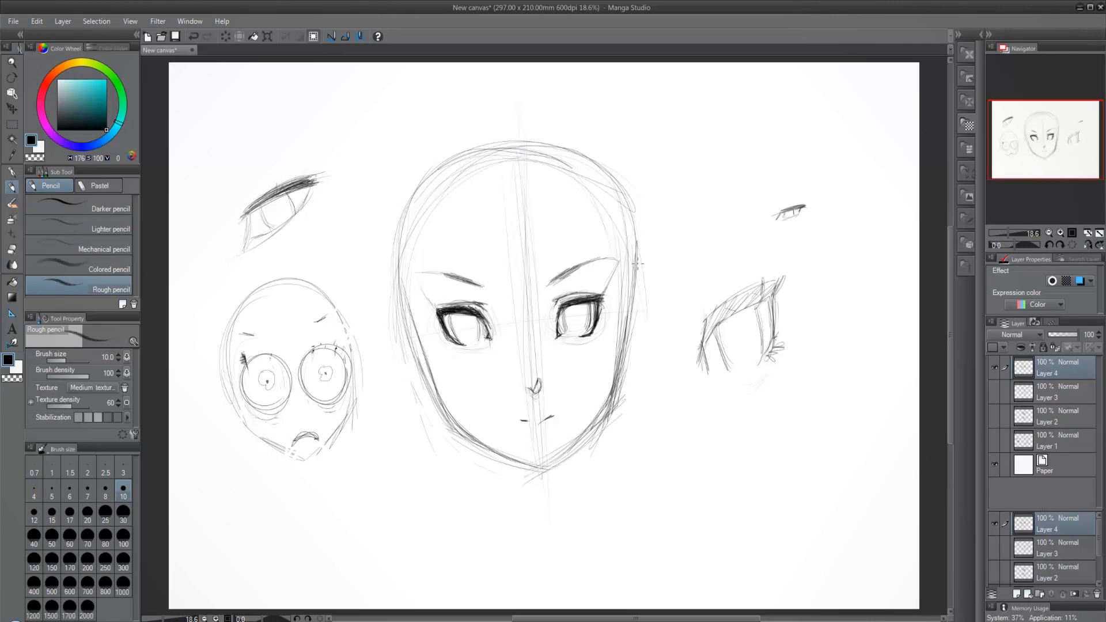
mouse_move(637, 264)
left_mouse_down()
mouse_move(613, 385)
mouse_move(585, 440)
mouse_move(541, 471)
mouse_move(612, 380)
left_mouse_up()
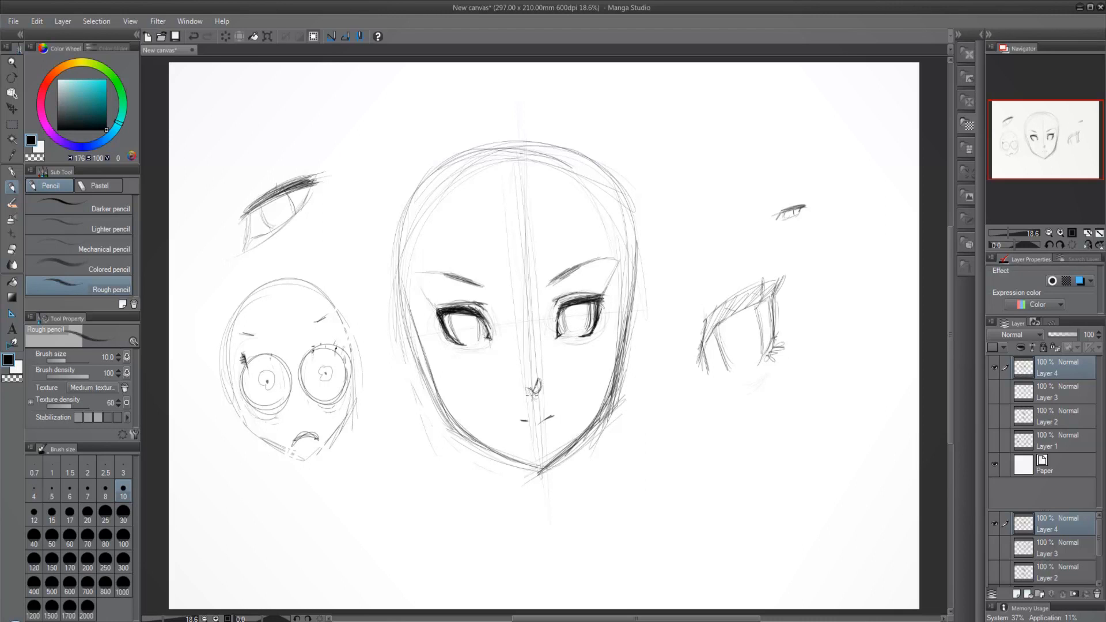
left_click_drag(467, 326, 468, 326)
left_click_drag(573, 316, 578, 315)
left_click_drag(462, 327, 465, 329)
key("ctrl+z")
key("ctrl+z")
key("ctrl+z")
key("ctrl+z")
key("ctrl+z")
key("ctrl+z")
Step: Draw dark pupils in both eyes of the main face and hatch the irises around them
left_click_drag(463, 315, 471, 333)
left_click_drag(575, 311, 581, 323)
left_click_drag(580, 307, 581, 305)
left_click_drag(469, 318, 470, 316)
left_click_drag(459, 330, 464, 318)
mouse_move(578, 314)
left_mouse_down()
mouse_move(576, 325)
mouse_move(568, 319)
left_mouse_up()
left_click_drag(465, 321, 467, 338)
mouse_move(578, 314)
left_mouse_down()
mouse_move(578, 328)
mouse_move(563, 317)
mouse_move(584, 336)
left_mouse_up()
mouse_move(453, 308)
left_mouse_down()
mouse_move(445, 322)
mouse_move(471, 338)
mouse_move(455, 333)
mouse_move(468, 348)
left_mouse_up()
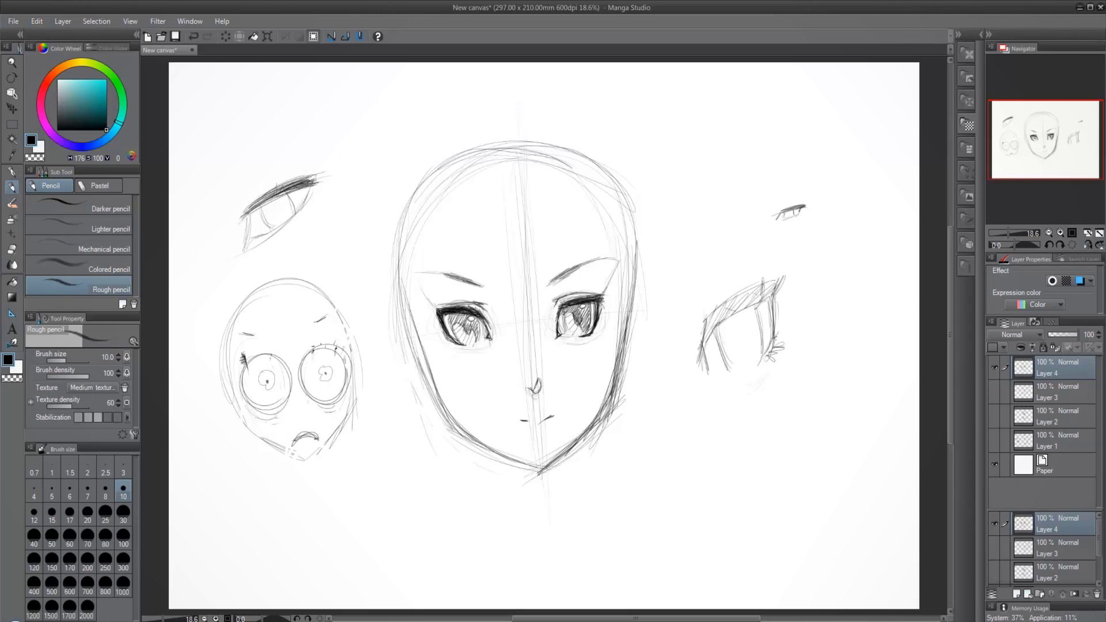
Step: Deepen the shading along the upper part and edges of the main face's irises
left_click_drag(566, 305, 565, 322)
mouse_move(564, 305)
left_mouse_down()
mouse_move(570, 322)
mouse_move(586, 318)
left_mouse_up()
left_click_drag(593, 298, 588, 315)
left_click_drag(590, 303, 588, 325)
mouse_move(454, 313)
left_mouse_down()
mouse_move(451, 331)
mouse_move(474, 338)
left_mouse_up()
Step: Sketch a small round eyeball with a hatched outer ring and dark pupil below the angular eye
mouse_move(694, 477)
left_mouse_down()
mouse_move(721, 485)
mouse_move(705, 475)
mouse_move(715, 464)
mouse_move(733, 470)
mouse_move(738, 493)
mouse_move(724, 511)
mouse_move(698, 503)
mouse_move(699, 476)
mouse_move(722, 494)
mouse_move(737, 484)
left_mouse_up()
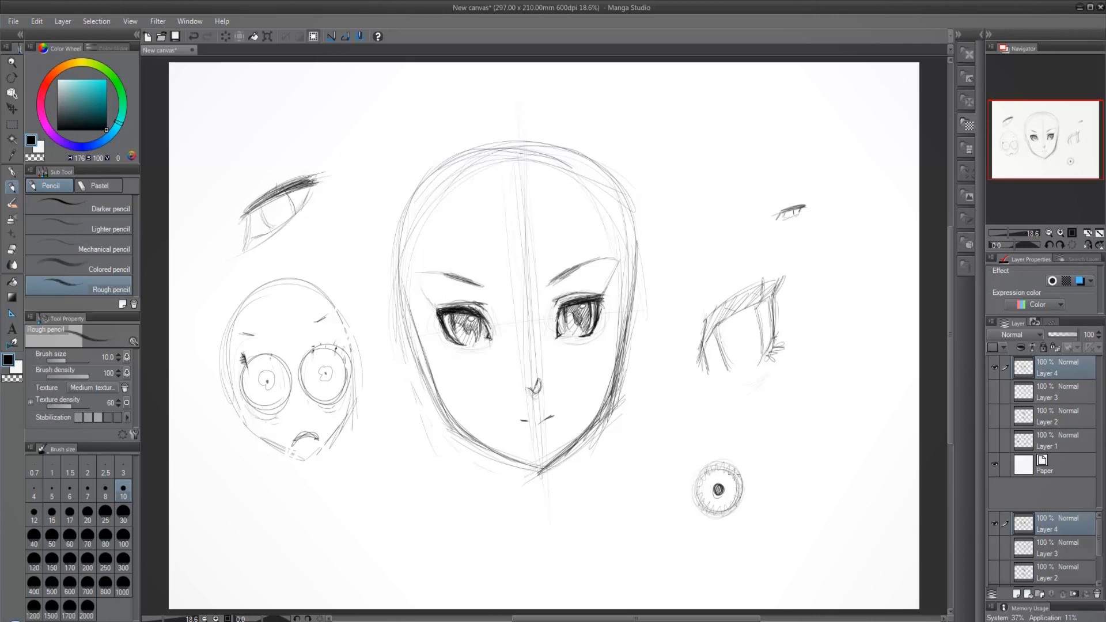
Step: Add radiating iris lines to the small round eyeball and touch up the lids and iris of the main face's right eye
mouse_move(717, 479)
left_mouse_down()
mouse_move(726, 474)
mouse_move(735, 485)
mouse_move(725, 510)
mouse_move(703, 478)
mouse_move(740, 488)
mouse_move(721, 507)
mouse_move(705, 492)
mouse_move(714, 474)
mouse_move(732, 486)
mouse_move(714, 519)
mouse_move(716, 467)
mouse_move(723, 497)
left_mouse_up()
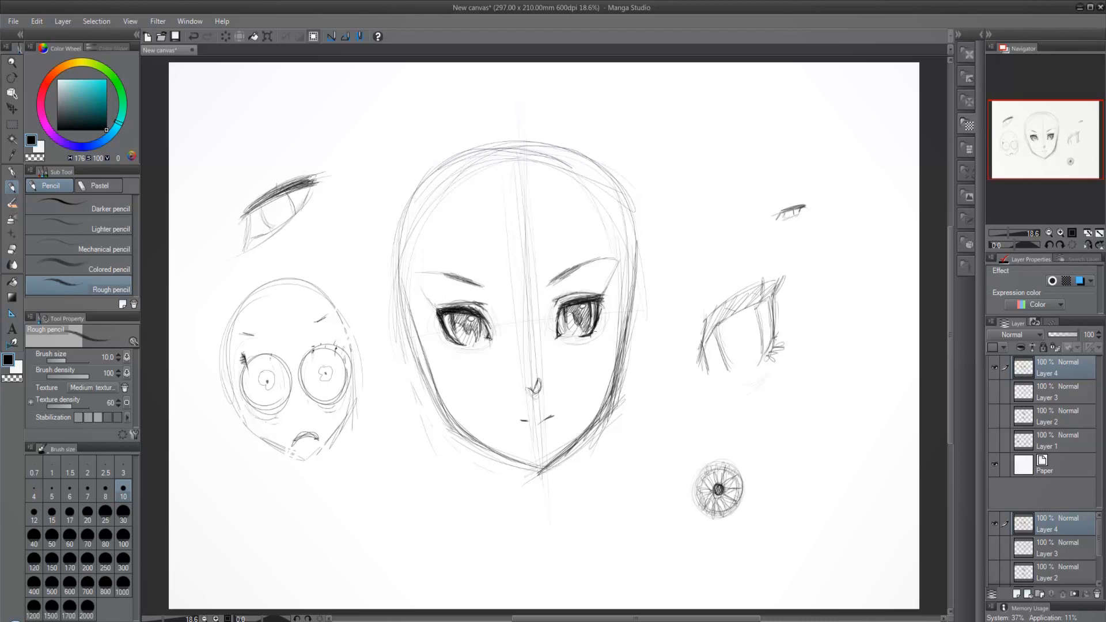
mouse_move(591, 332)
left_mouse_down()
mouse_move(570, 333)
mouse_move(597, 316)
mouse_move(596, 300)
left_mouse_up()
left_click_drag(565, 309, 552, 323)
left_click_drag(555, 303, 583, 293)
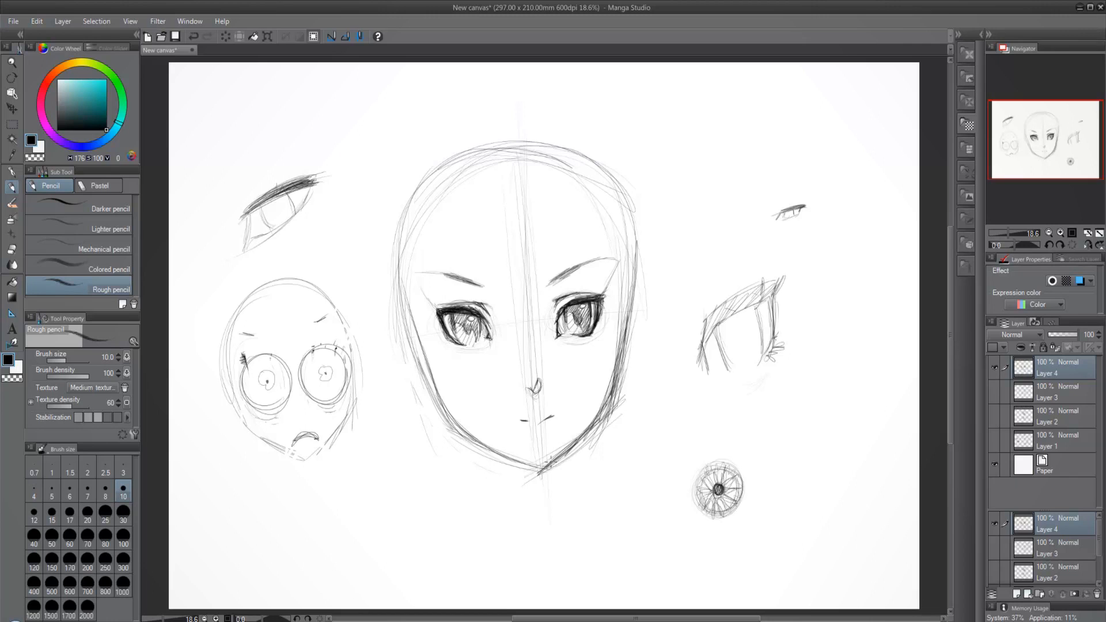
Step: Redraw the main face's skull slightly taller with several curved strokes over the crown and down its right side
left_click_drag(519, 198, 517, 130)
left_click_drag(447, 157, 527, 139)
left_click_drag(418, 191, 528, 130)
mouse_move(455, 151)
left_mouse_down()
mouse_move(537, 132)
mouse_move(599, 160)
left_mouse_up()
mouse_move(539, 135)
left_mouse_down()
mouse_move(622, 197)
mouse_move(631, 277)
left_mouse_up()
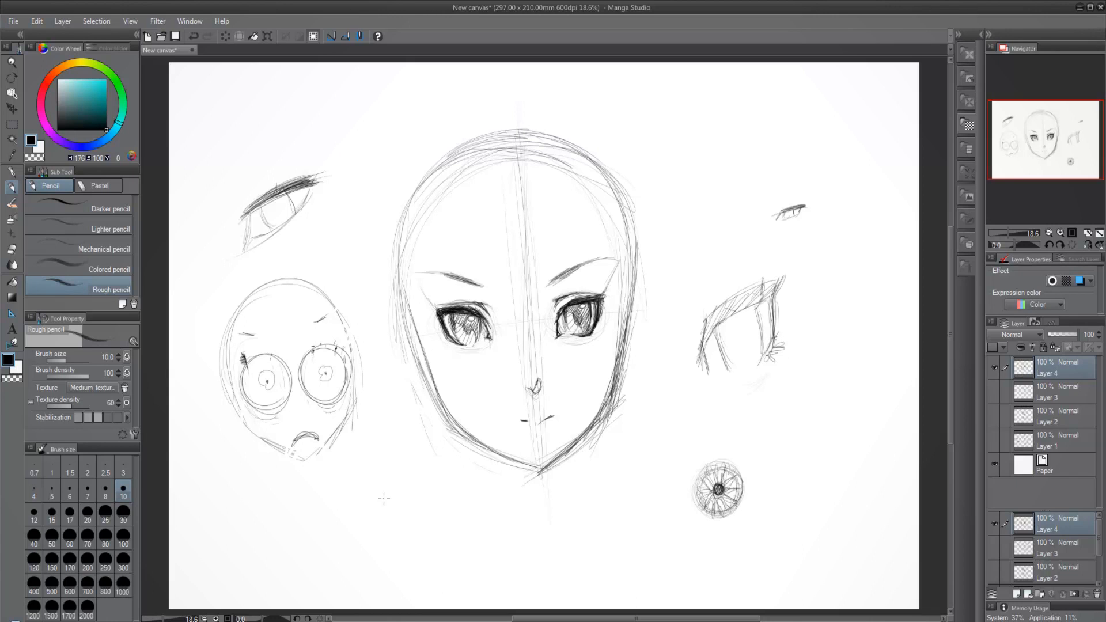
mouse_move(379, 483)
left_mouse_down()
mouse_move(347, 531)
mouse_move(397, 491)
mouse_move(462, 499)
left_mouse_up()
left_click_drag(437, 496, 431, 538)
left_click_drag(439, 494, 395, 490)
key("ctrl+z")
key("ctrl+z")
key("ctrl+z")
key("ctrl+z")
key("ctrl+z")
key("ctrl+z")
key("ctrl+z")
key("ctrl+z")
key("ctrl+z")
key("ctrl+z")
Step: Sketch a wide, squarish eye with a small iris and pupil above the tiny narrow eye
mouse_move(742, 115)
left_mouse_down()
mouse_move(734, 147)
mouse_move(778, 108)
mouse_move(751, 112)
mouse_move(783, 117)
mouse_move(763, 161)
left_mouse_up()
left_click_drag(786, 112, 784, 147)
mouse_move(752, 110)
left_mouse_down()
mouse_move(786, 108)
mouse_move(732, 159)
mouse_move(761, 121)
mouse_move(761, 133)
left_mouse_up()
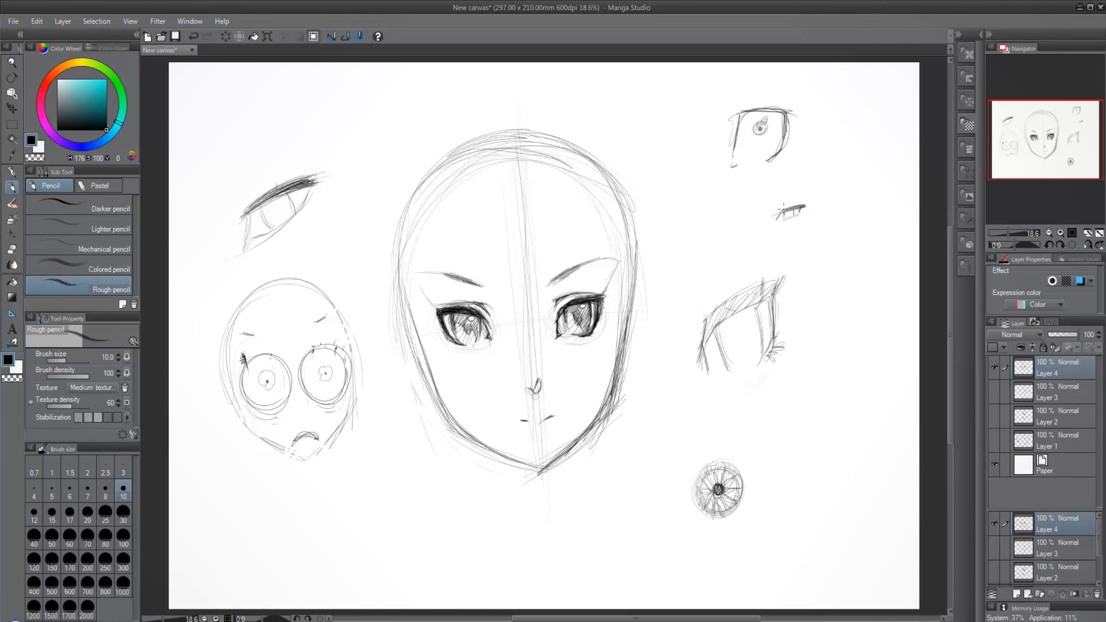
Step: Arch a long hatched eyebrow over the squarish eye, and darken the eye's outer corner and lower edge
left_click_drag(715, 88, 754, 63)
mouse_move(701, 108)
left_mouse_down()
mouse_move(732, 81)
mouse_move(704, 101)
mouse_move(712, 82)
mouse_move(698, 111)
left_mouse_up()
left_click_drag(706, 88, 694, 118)
left_click_drag(754, 161, 785, 134)
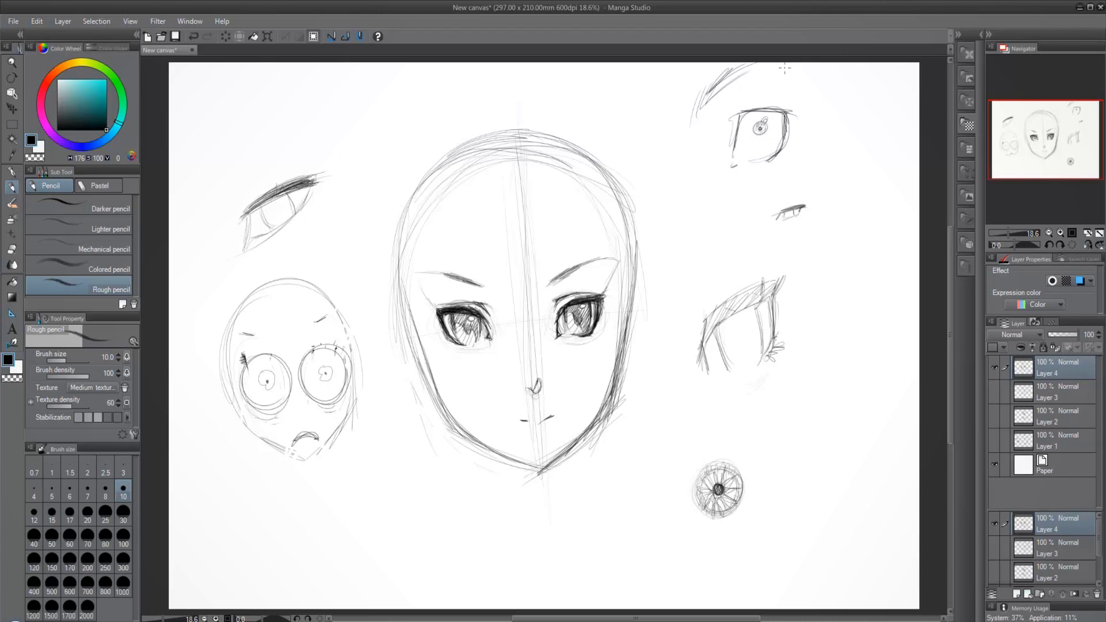
left_click_drag(752, 69, 822, 72)
left_click_drag(792, 121, 796, 106)
left_click_drag(779, 147, 790, 116)
Step: Sketch a small round eyeball with an iris ring and dot pupil beside the tiny narrow eye, without an arrow
left_click_drag(677, 275, 722, 185)
key("ctrl+z")
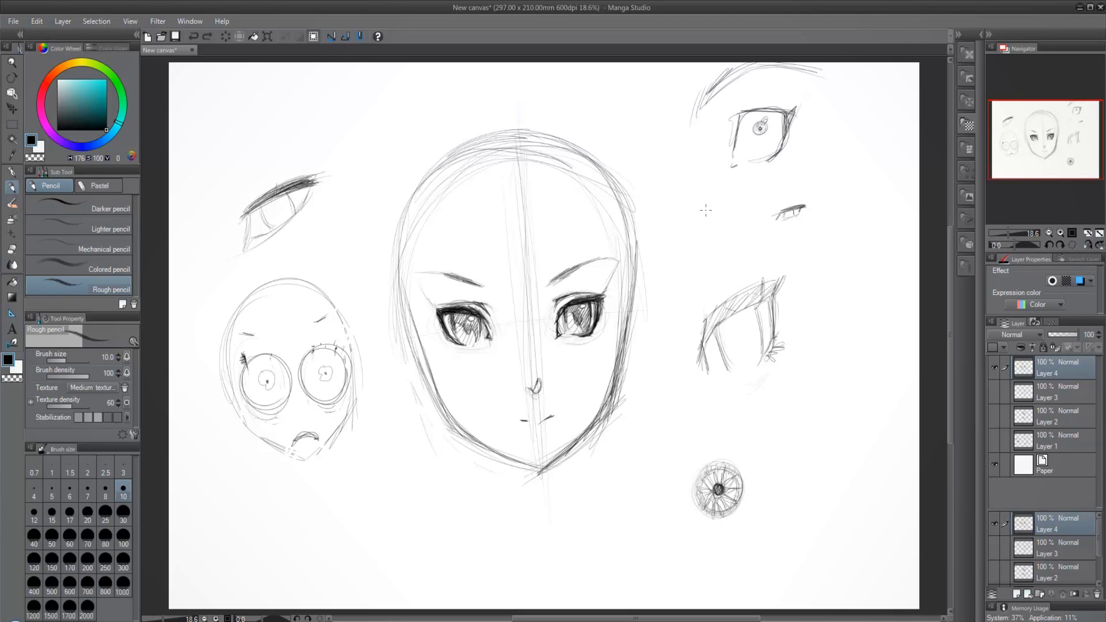
mouse_move(683, 235)
left_mouse_down()
mouse_move(725, 239)
mouse_move(712, 255)
mouse_move(695, 231)
mouse_move(681, 234)
mouse_move(696, 218)
mouse_move(681, 240)
mouse_move(704, 218)
mouse_move(727, 227)
mouse_move(698, 220)
mouse_move(726, 238)
mouse_move(685, 250)
mouse_move(714, 237)
left_mouse_up()
left_click_drag(705, 235, 706, 237)
left_click_drag(733, 220, 764, 184)
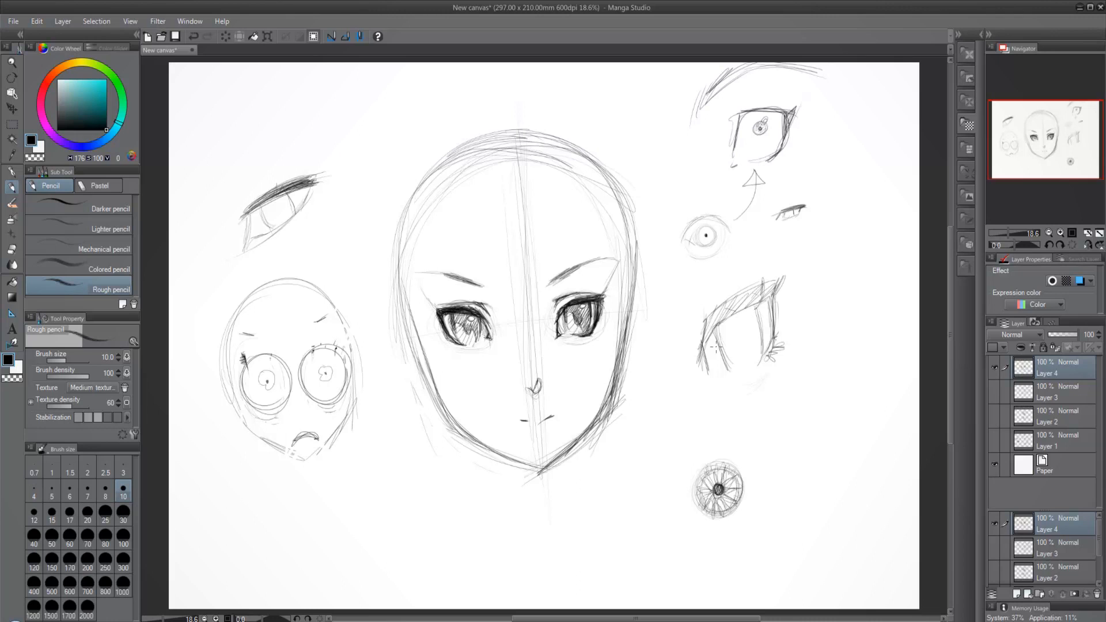
key("ctrl+z")
key("ctrl+z")
Step: Add a new layer above the sketch, fade Layer 4 to 15% opacity and make the new layer active
left_click(1017, 593)
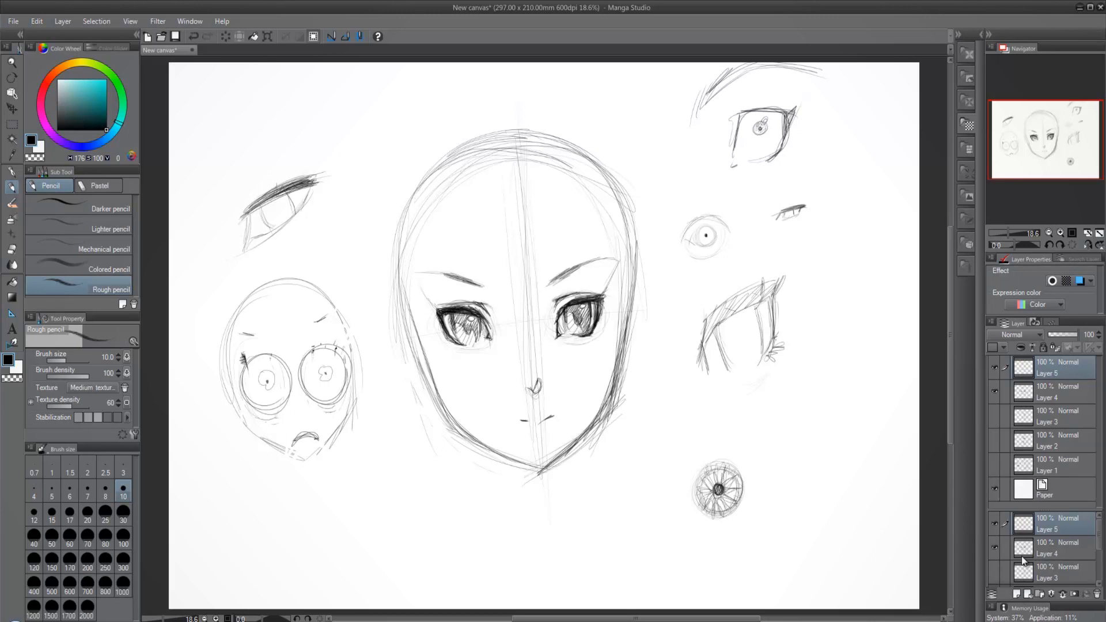
left_click(1056, 389)
left_click_drag(1076, 334, 1052, 337)
left_click(1050, 358)
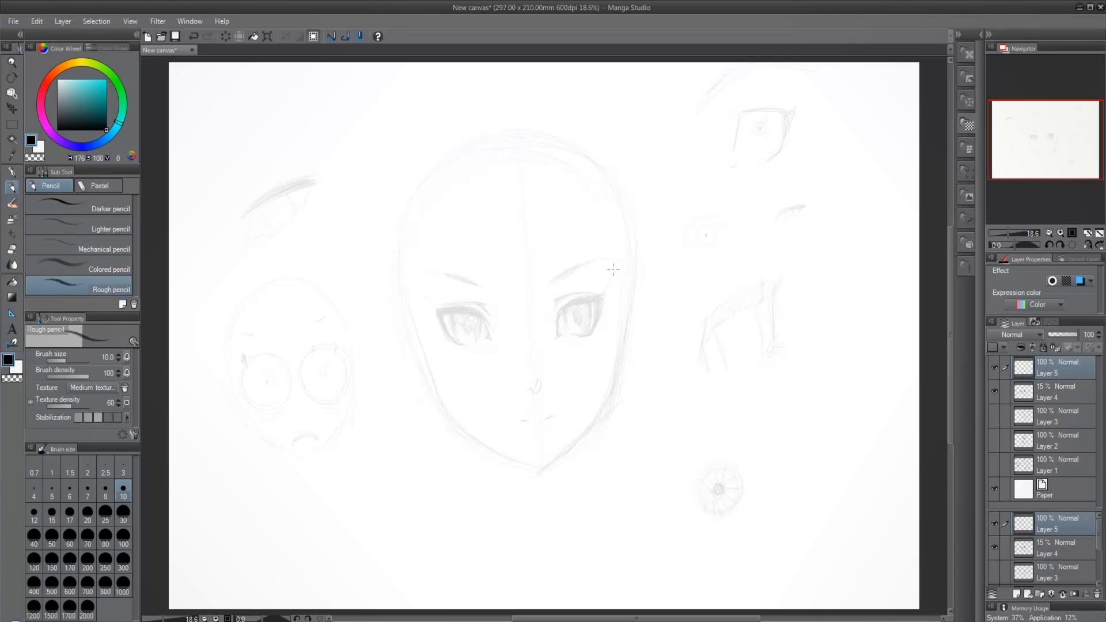
Step: Trace dark upper lash lines and short lower lid corners over both faded eyes of the main face
mouse_move(582, 296)
left_mouse_down()
mouse_move(561, 306)
mouse_move(604, 298)
mouse_move(559, 308)
mouse_move(599, 295)
left_mouse_up()
mouse_move(444, 309)
left_mouse_down()
mouse_move(481, 315)
mouse_move(431, 302)
mouse_move(475, 314)
mouse_move(440, 308)
left_mouse_up()
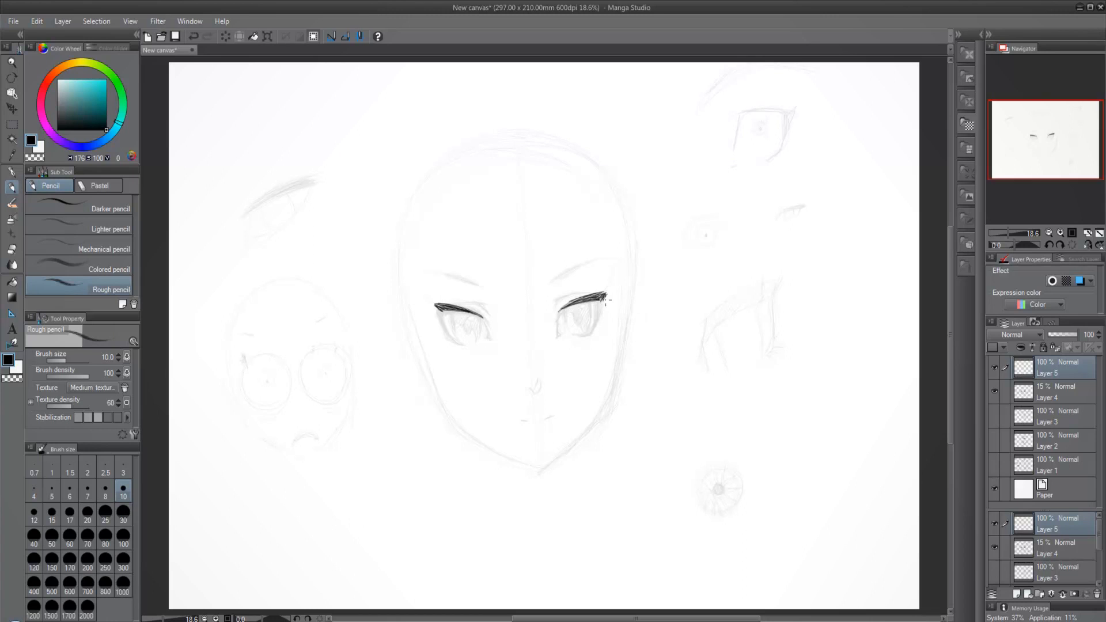
left_click_drag(604, 298, 605, 292)
left_click_drag(585, 335, 590, 334)
left_click_drag(442, 332, 464, 345)
mouse_move(334, 397)
left_mouse_down()
mouse_move(286, 422)
mouse_move(262, 402)
mouse_move(300, 369)
mouse_move(277, 394)
mouse_move(303, 379)
left_mouse_up()
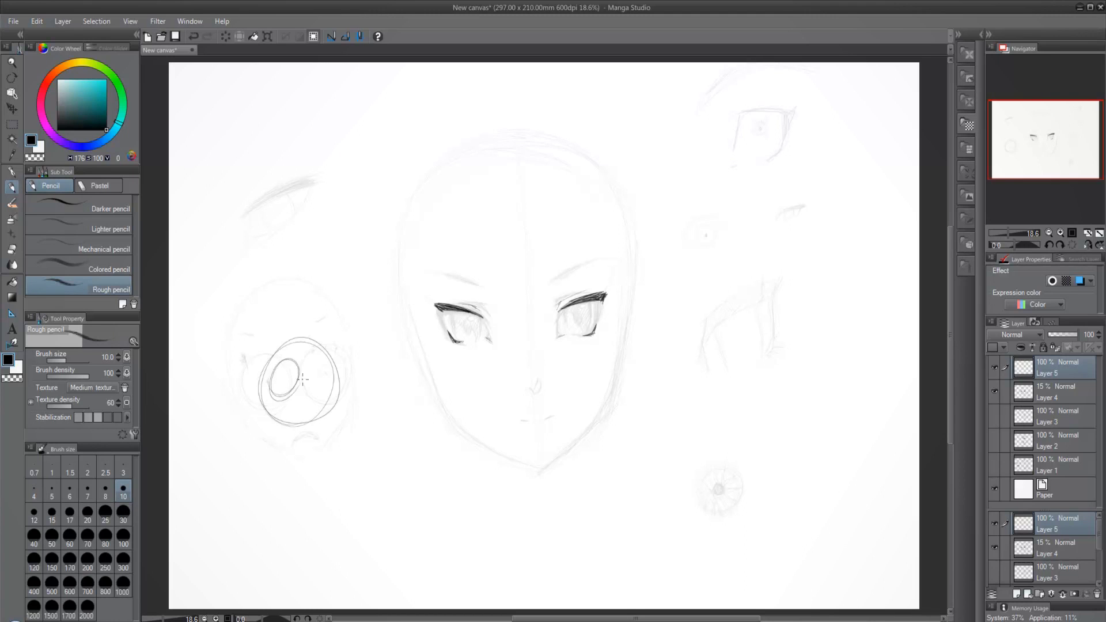
key("ctrl+z")
key("ctrl+z")
key("ctrl+z")
key("ctrl+z")
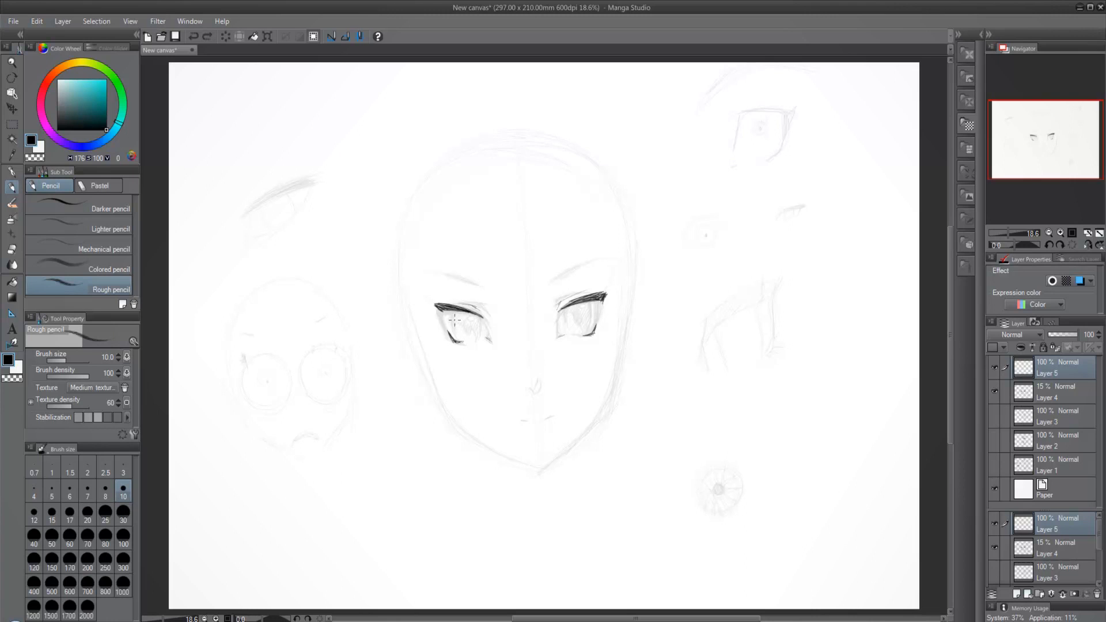
Step: Draw the two sides of the iris in the main face's left eye
mouse_move(448, 307)
left_mouse_down()
mouse_move(460, 345)
mouse_move(480, 336)
left_mouse_up()
mouse_move(272, 316)
left_mouse_down()
mouse_move(313, 400)
mouse_move(300, 361)
left_mouse_up()
left_click_drag(362, 316, 389, 396)
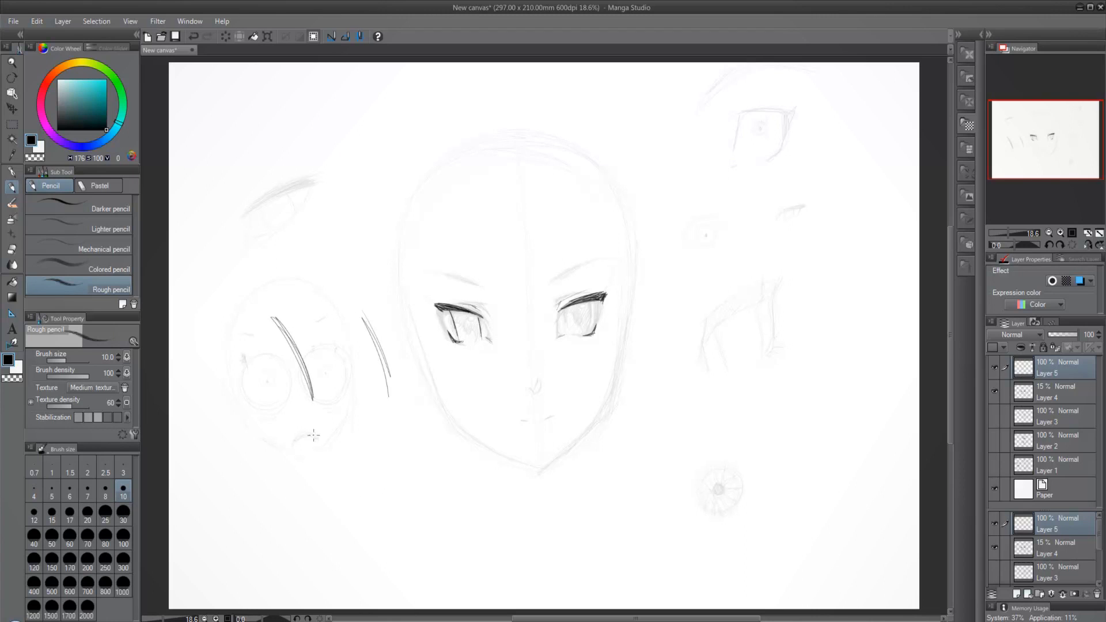
mouse_move(382, 473)
left_mouse_down()
mouse_move(314, 452)
mouse_move(368, 429)
mouse_move(315, 478)
left_mouse_up()
key("ctrl+z")
left_click_drag(273, 414, 281, 502)
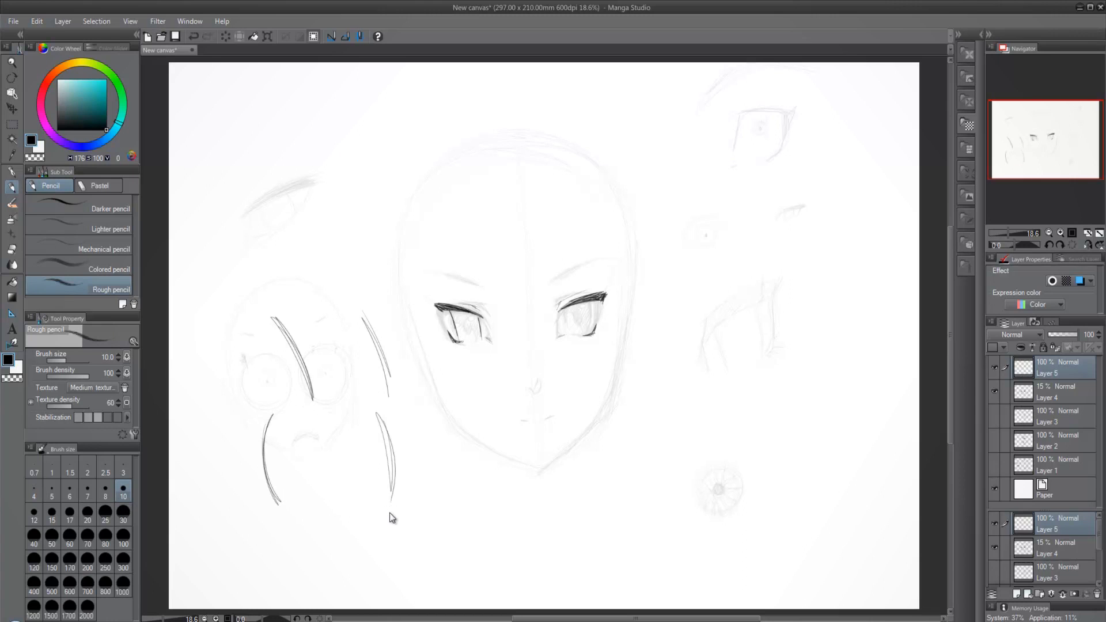
key("ctrl+z")
key("ctrl+z")
key("ctrl+z")
key("ctrl+z")
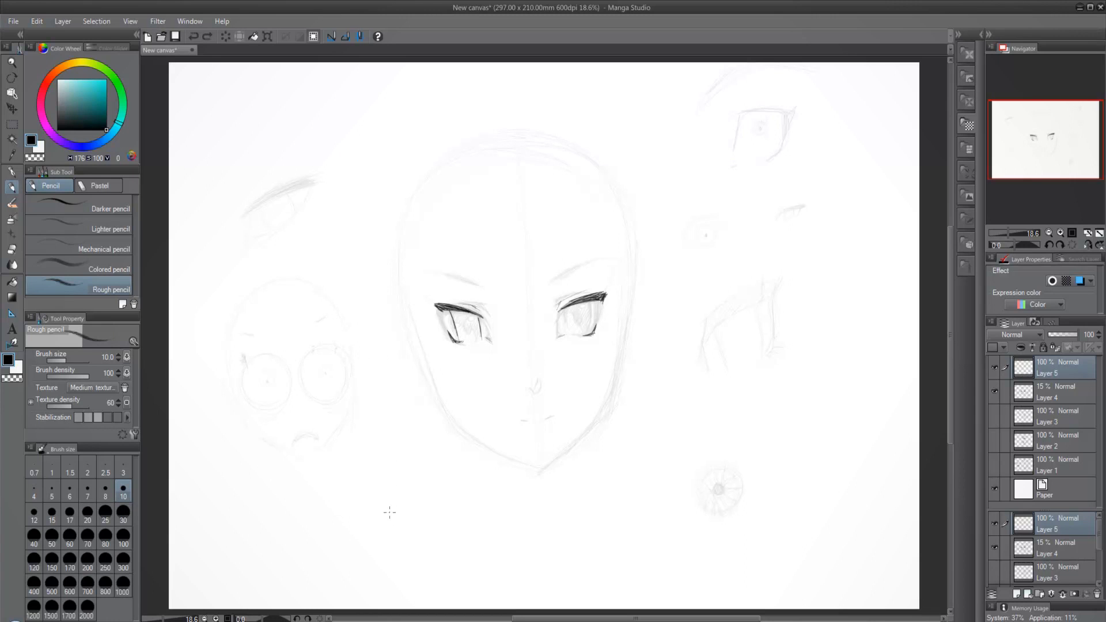
Step: Draw the iris sides in the main face's right eye and thicken both upper lash lines with flicks at the outer corners
mouse_move(566, 308)
left_mouse_down()
mouse_move(594, 309)
mouse_move(588, 333)
left_mouse_up()
mouse_move(593, 300)
left_mouse_down()
mouse_move(588, 333)
mouse_move(609, 286)
left_mouse_up()
mouse_move(441, 300)
left_mouse_down()
mouse_move(449, 306)
mouse_move(438, 299)
left_mouse_up()
left_click_drag(588, 298, 610, 288)
left_click_drag(445, 299, 432, 304)
mouse_move(453, 308)
left_mouse_down()
mouse_move(483, 317)
mouse_move(475, 311)
left_mouse_up()
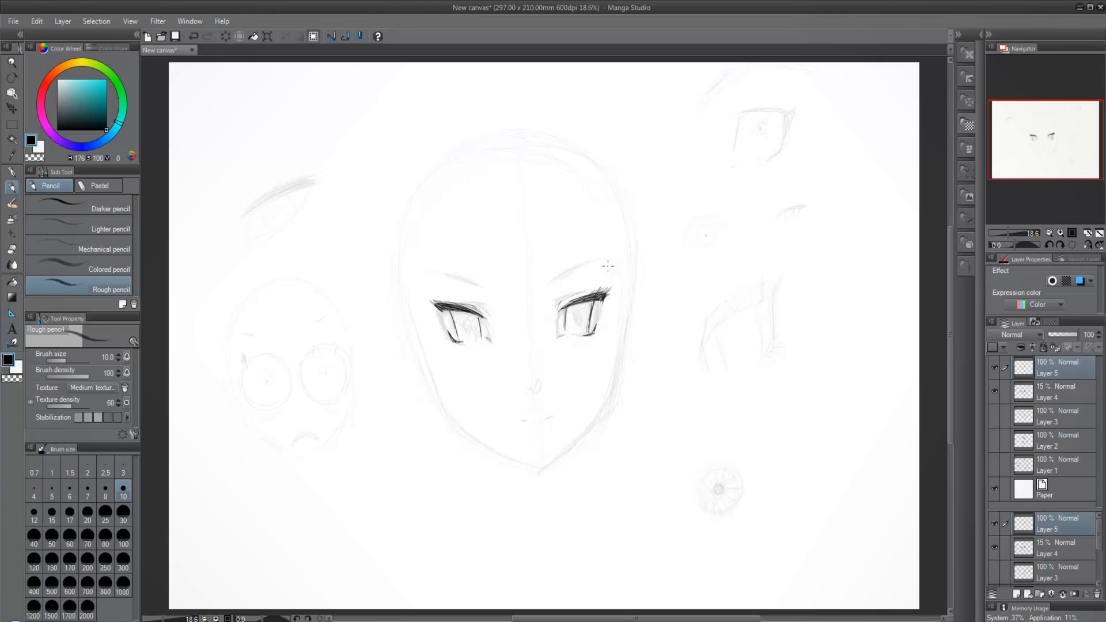
Step: Draw narrow vertical pupils and the first iris shading strokes in both eyes of the main face
left_click_drag(477, 317, 480, 333)
left_click_drag(591, 307, 589, 320)
left_click_drag(470, 317, 471, 337)
left_click_drag(578, 305, 577, 323)
left_click_drag(458, 326, 468, 331)
left_click_drag(567, 320, 586, 327)
left_click_drag(480, 317, 476, 338)
left_click_drag(451, 305, 469, 322)
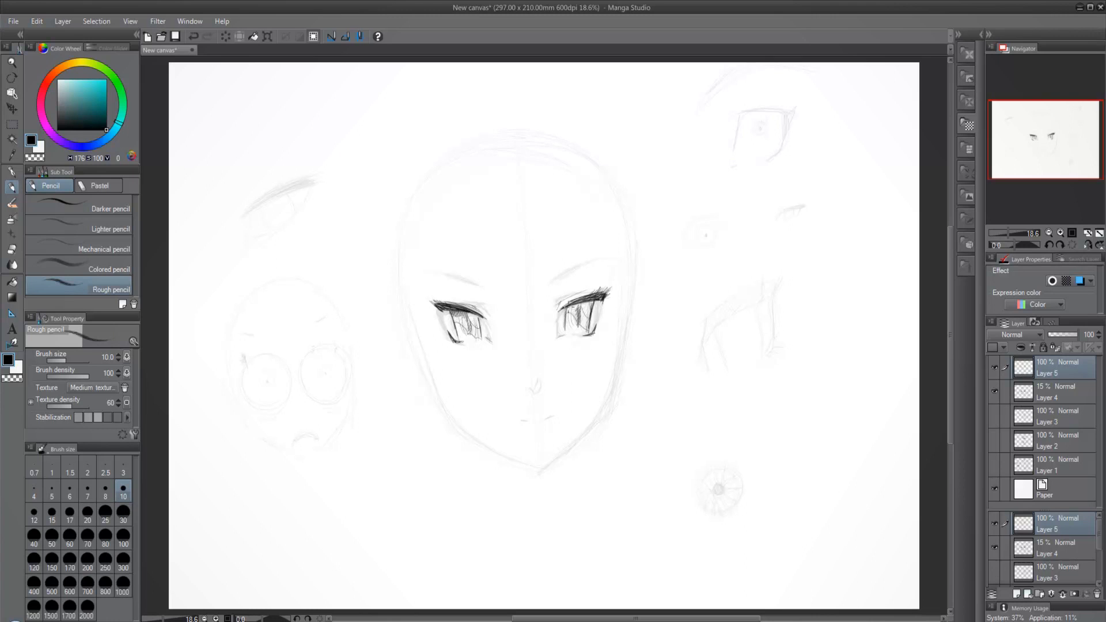
Step: Finish hatching the irises and draw sharp, inward-slanting eyebrows above both eyes of the main face
mouse_move(568, 301)
left_mouse_down()
mouse_move(572, 324)
mouse_move(586, 328)
left_mouse_up()
mouse_move(459, 315)
left_mouse_down()
mouse_move(464, 338)
mouse_move(478, 340)
left_mouse_up()
left_click_drag(580, 316, 588, 327)
mouse_move(597, 322)
left_mouse_down()
mouse_move(573, 267)
mouse_move(604, 254)
left_mouse_up()
mouse_move(483, 288)
left_mouse_down()
mouse_move(433, 266)
mouse_move(461, 279)
left_mouse_up()
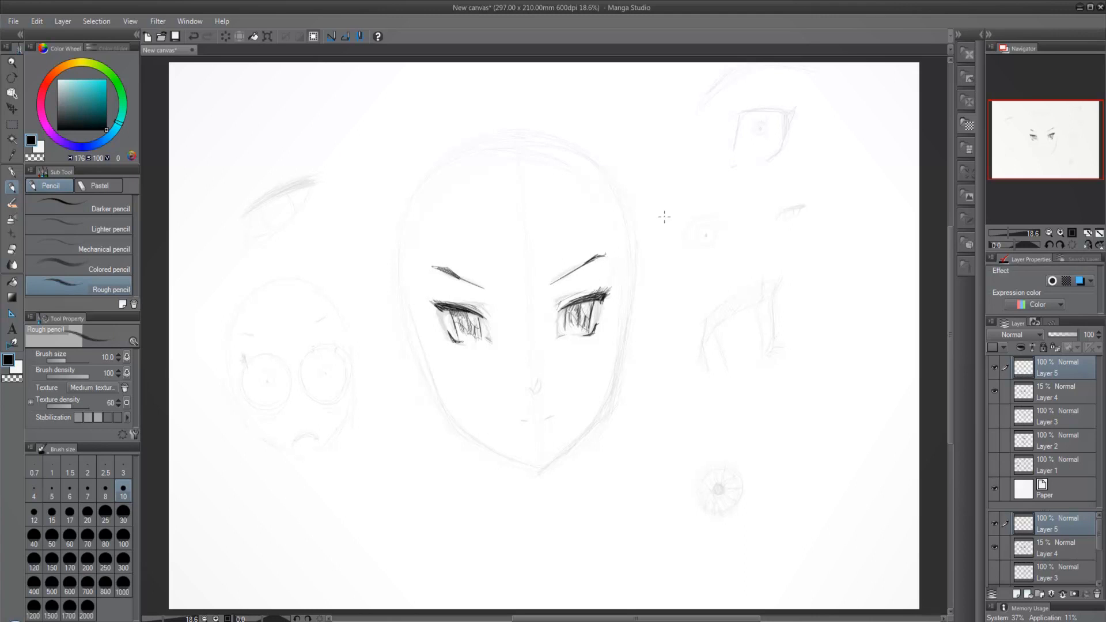
Step: Compare the old sketch with the redrawn eyes by toggling Layers 4 and 5, with Layer 4 at 100% opacity
left_click(994, 391)
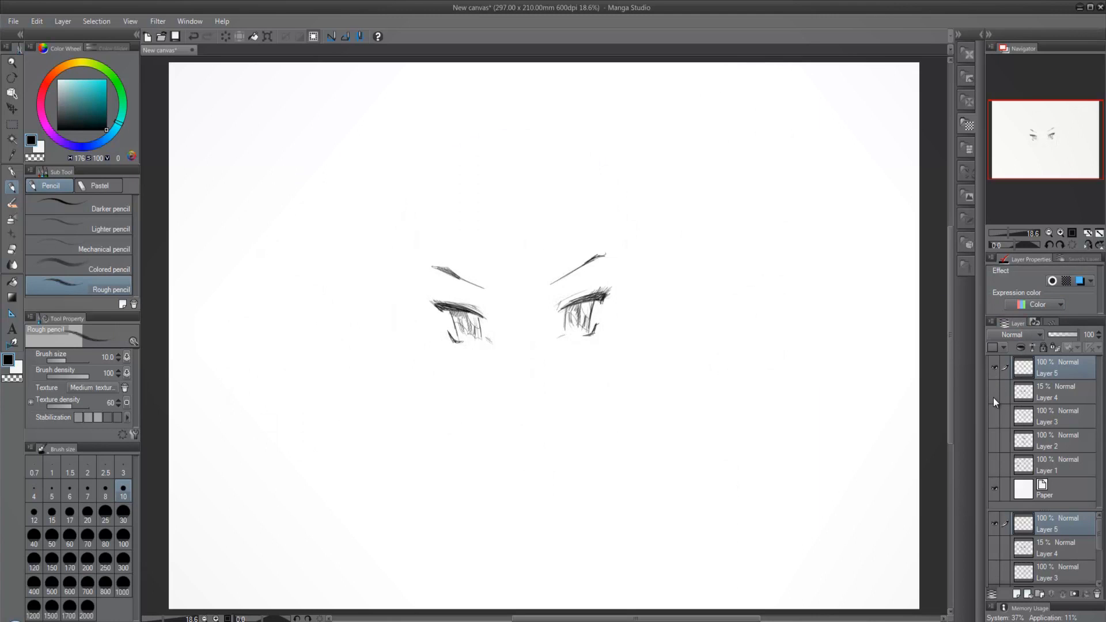
left_click(994, 391)
left_click(994, 367)
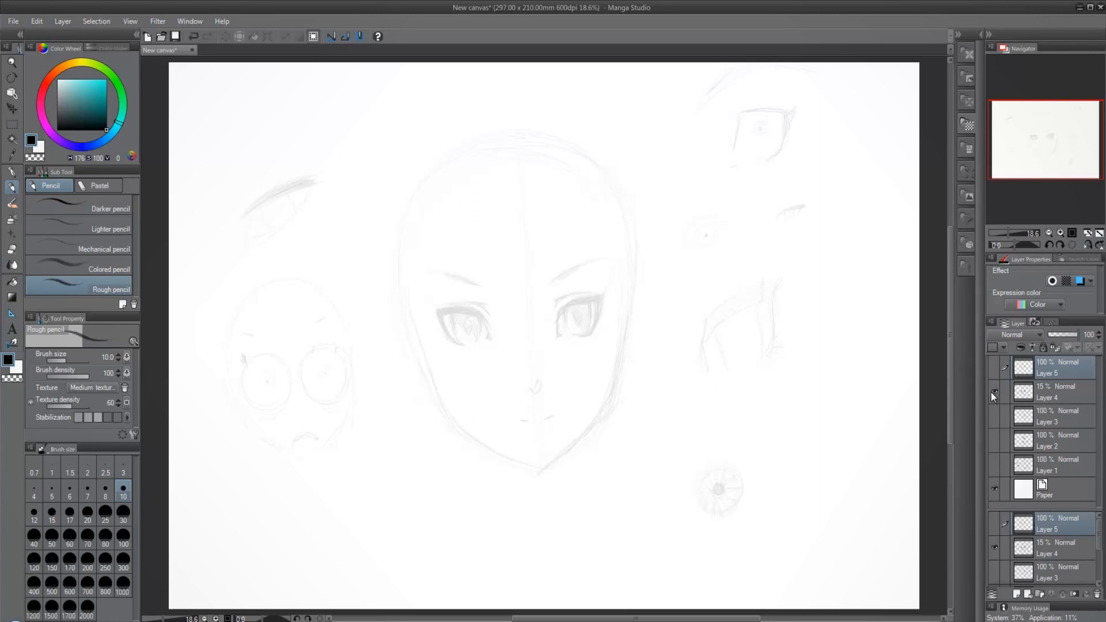
left_click(1059, 387)
left_click(1079, 337)
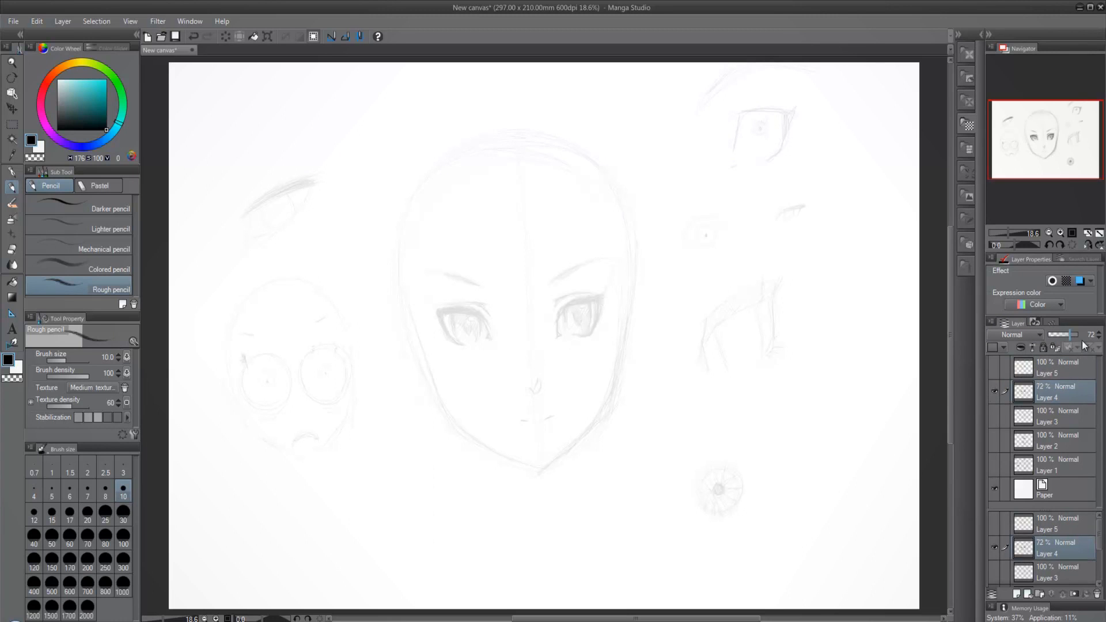
left_click(993, 366)
left_click(993, 391)
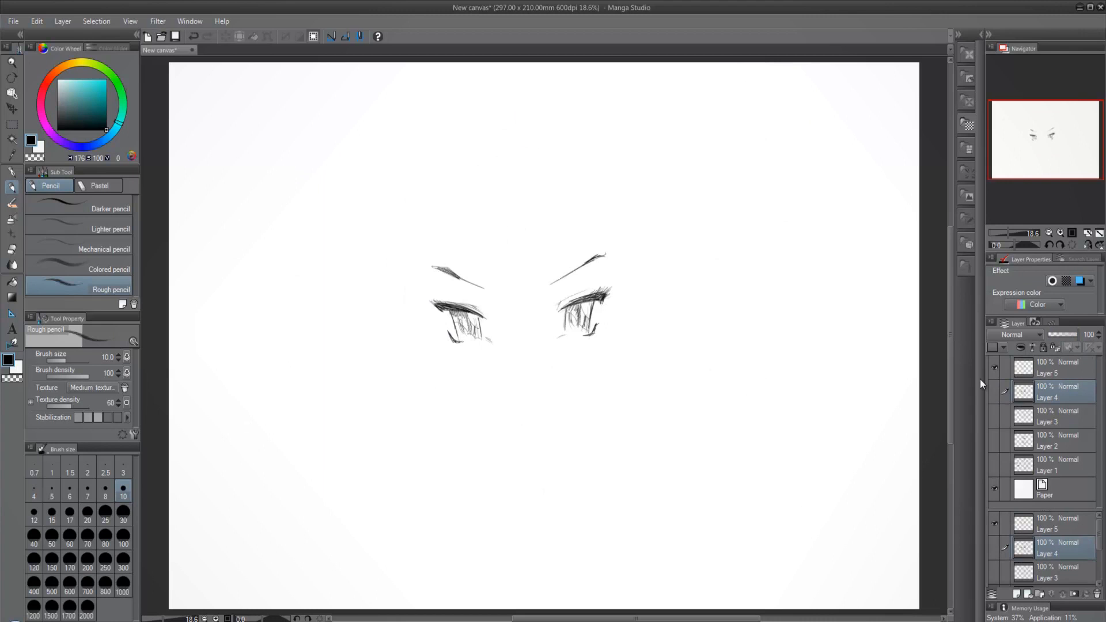
left_click(994, 391)
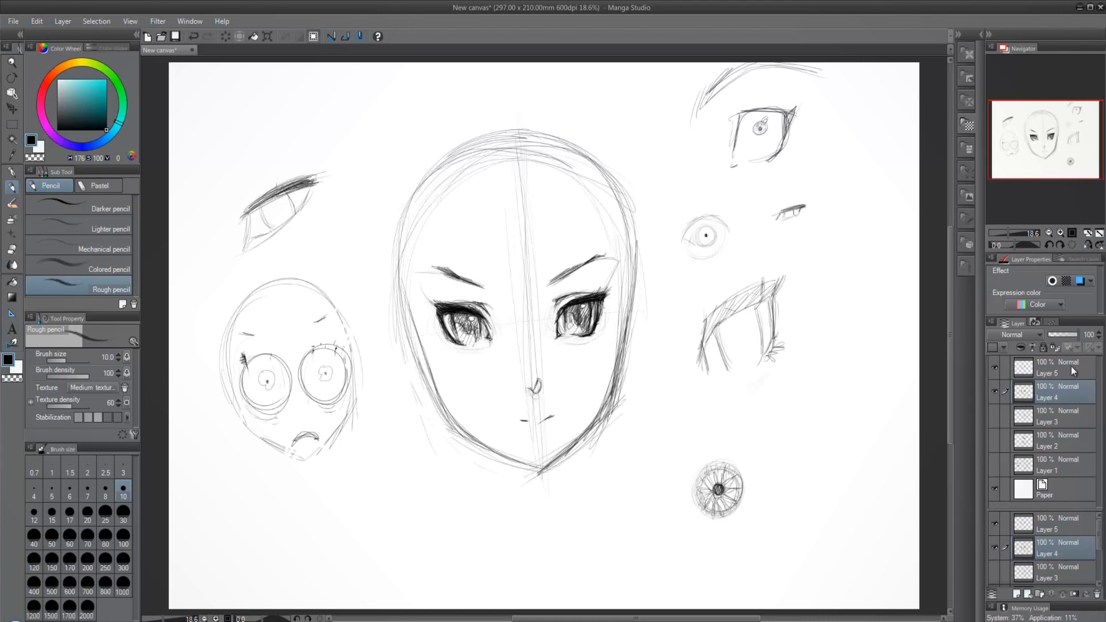
Step: Reduce Layer 4 to 32% opacity, hide it and make Layer 5 active
left_click_drag(1066, 337, 1060, 336)
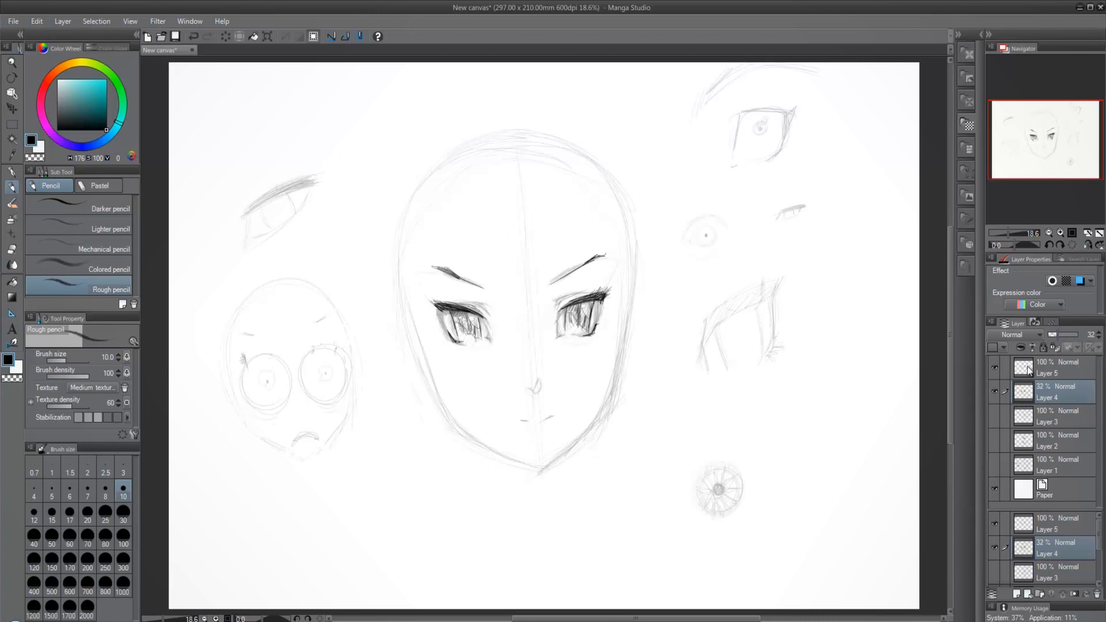
left_click(1035, 372)
left_click(1017, 391)
left_click(994, 391)
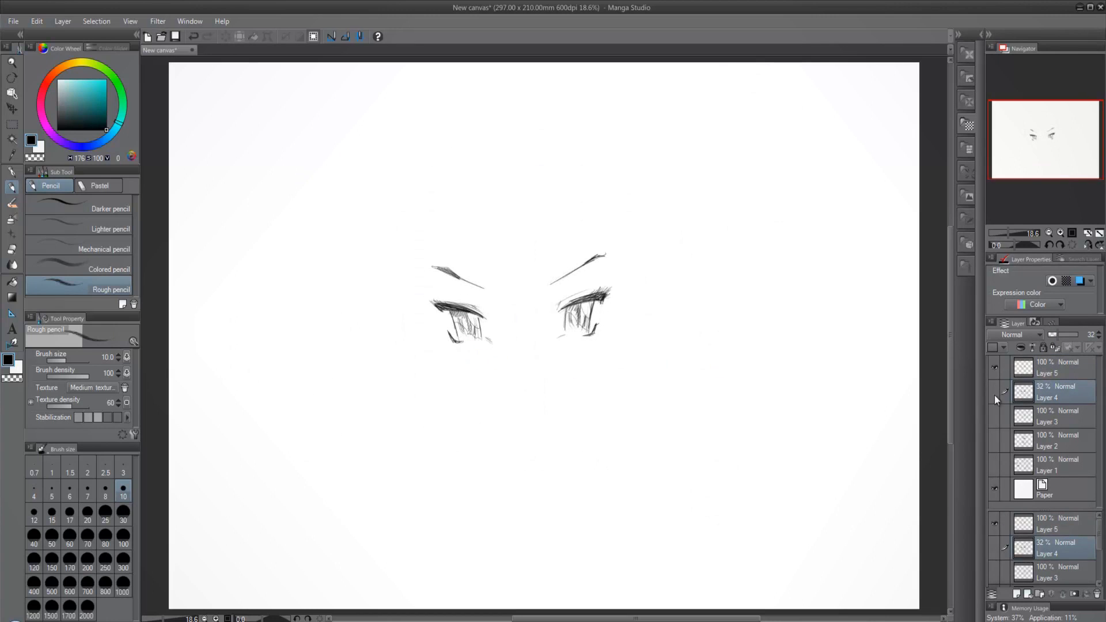
left_click(1040, 369)
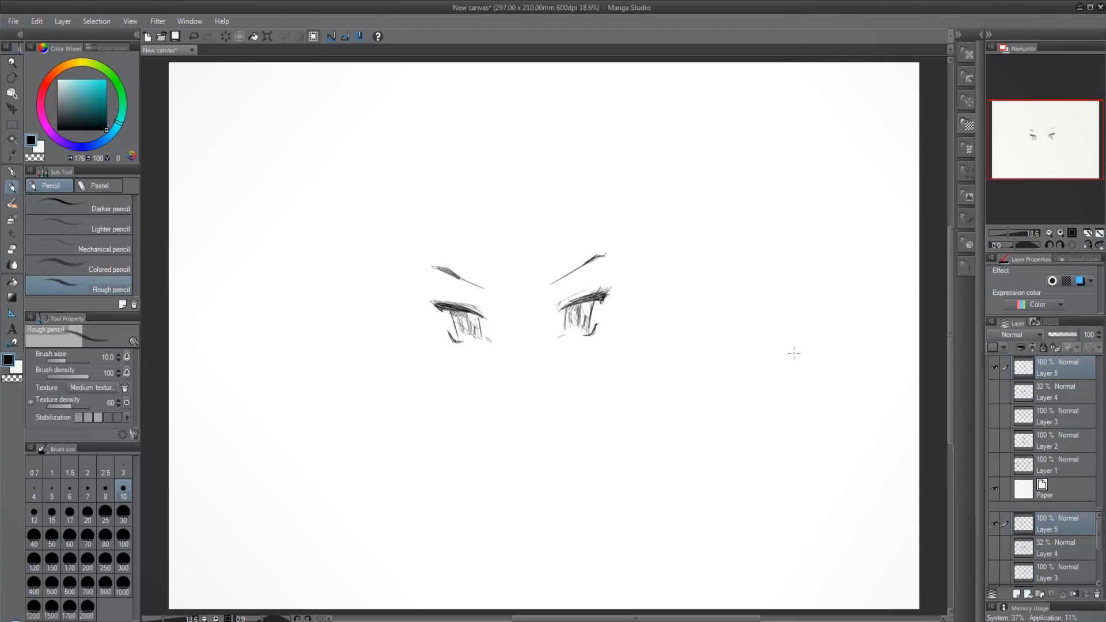
Step: Ink the right eye's upper lash line thickly with the G-pen, raising the brush size to 12
key("p")
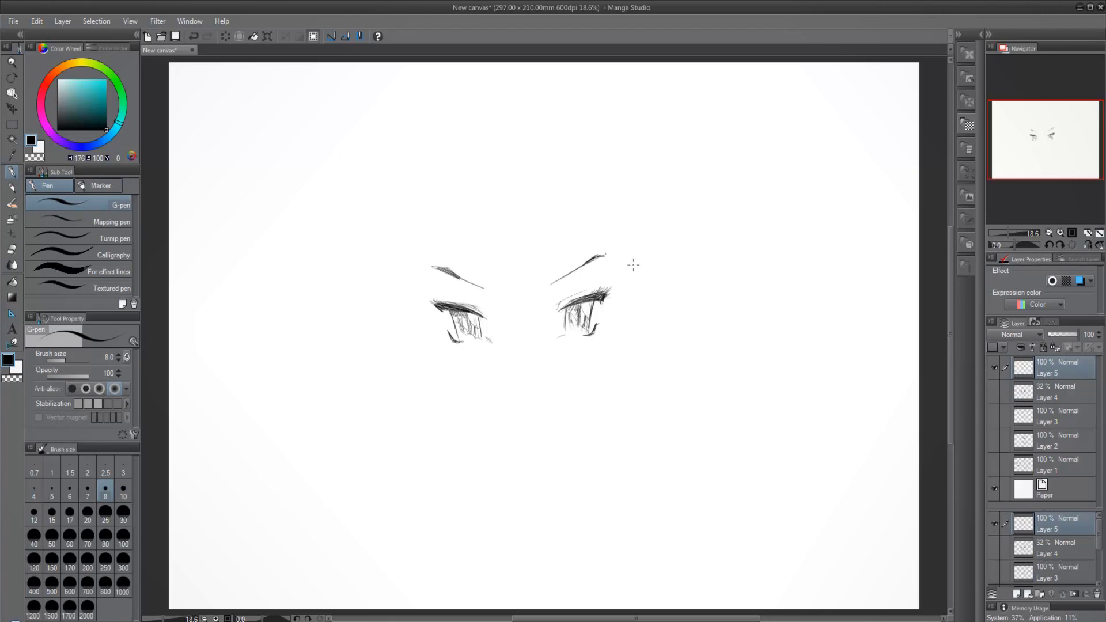
left_click_drag(564, 308, 612, 288)
key("bracketright")
key("bracketright")
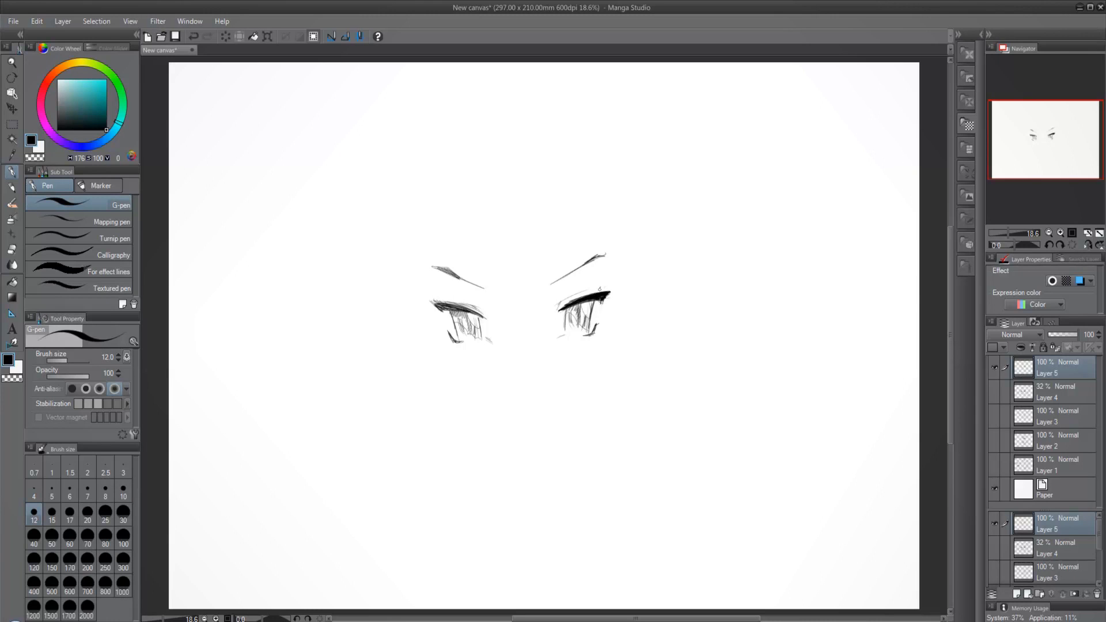
Step: Ink the left eye's upper lash line, both eyes' iris sides and lower corners, and sharpen the outer lash tips
mouse_move(433, 301)
left_mouse_down()
mouse_move(472, 311)
mouse_move(456, 323)
mouse_move(485, 323)
mouse_move(479, 334)
left_mouse_up()
mouse_move(568, 303)
left_mouse_down()
mouse_move(566, 326)
mouse_move(588, 321)
left_mouse_up()
mouse_move(585, 339)
left_mouse_down()
mouse_move(598, 326)
mouse_move(589, 336)
left_mouse_up()
left_click_drag(447, 331, 457, 347)
mouse_move(584, 338)
left_mouse_down()
mouse_move(597, 326)
mouse_move(590, 333)
left_mouse_up()
left_click_drag(609, 295, 603, 306)
mouse_move(433, 300)
left_mouse_down()
mouse_move(445, 316)
mouse_move(448, 305)
left_mouse_up()
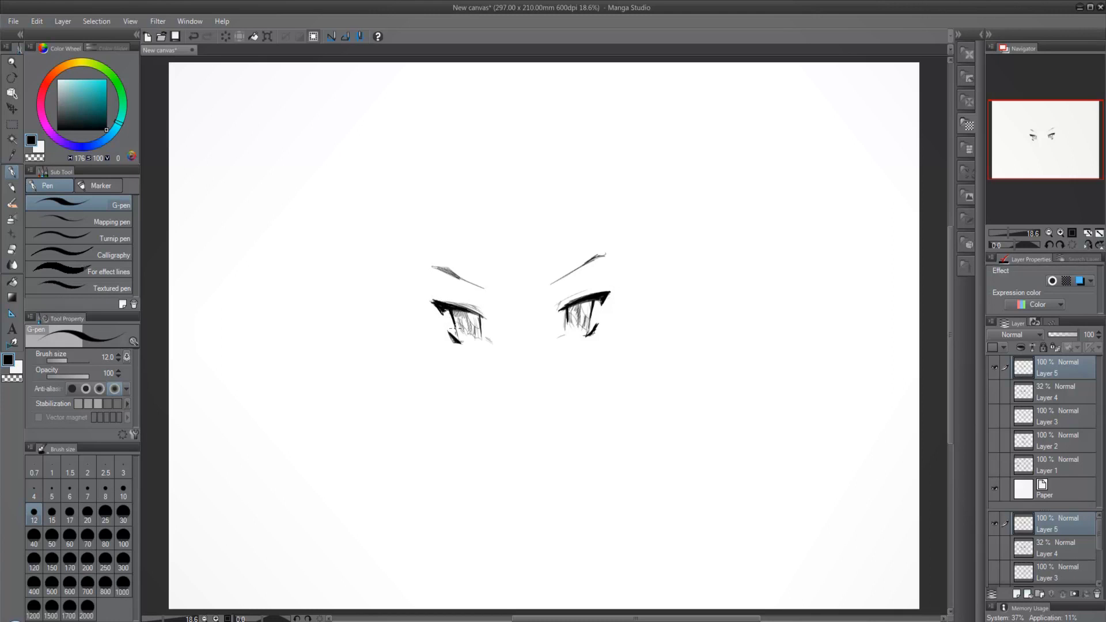
Step: Draw a tilted facial cross beside the eyes, with parallel guide lines above and below its horizontal line
left_click_drag(766, 184, 789, 364)
left_click_drag(671, 303, 853, 256)
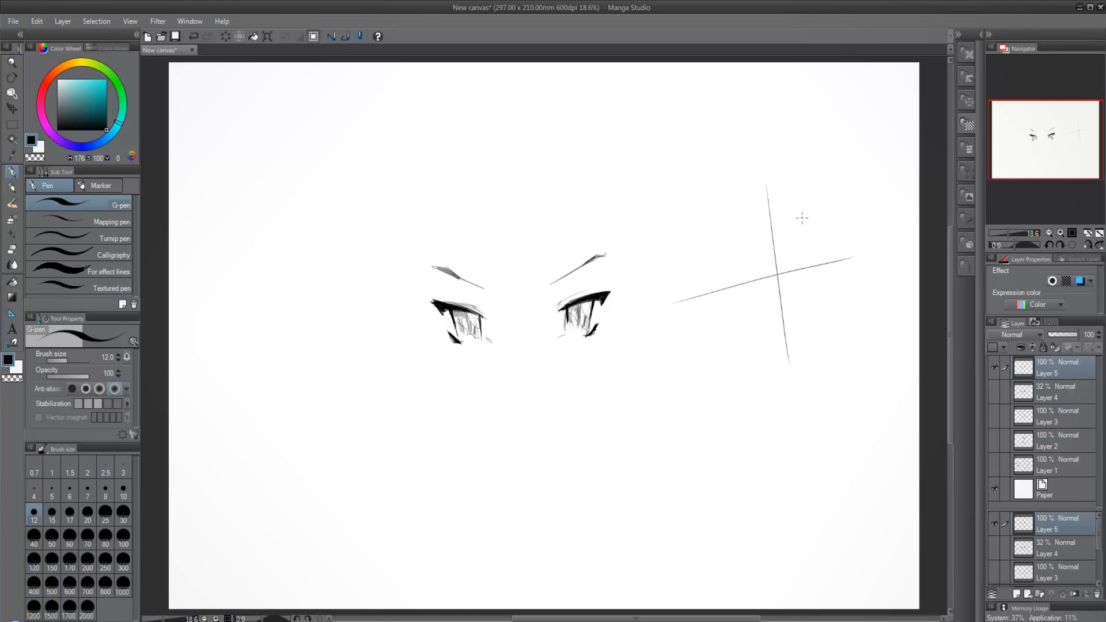
left_click_drag(680, 264, 835, 231)
left_click_drag(714, 319, 856, 287)
Step: Draw two tall eyes between the tilted guides with arched lashes, oval irises and pupils, and mark a small nose
mouse_move(825, 238)
left_mouse_down()
mouse_move(806, 243)
mouse_move(838, 239)
mouse_move(829, 234)
left_mouse_up()
mouse_move(749, 261)
left_mouse_down()
mouse_move(722, 258)
mouse_move(750, 263)
left_mouse_up()
left_click_drag(739, 311, 752, 308)
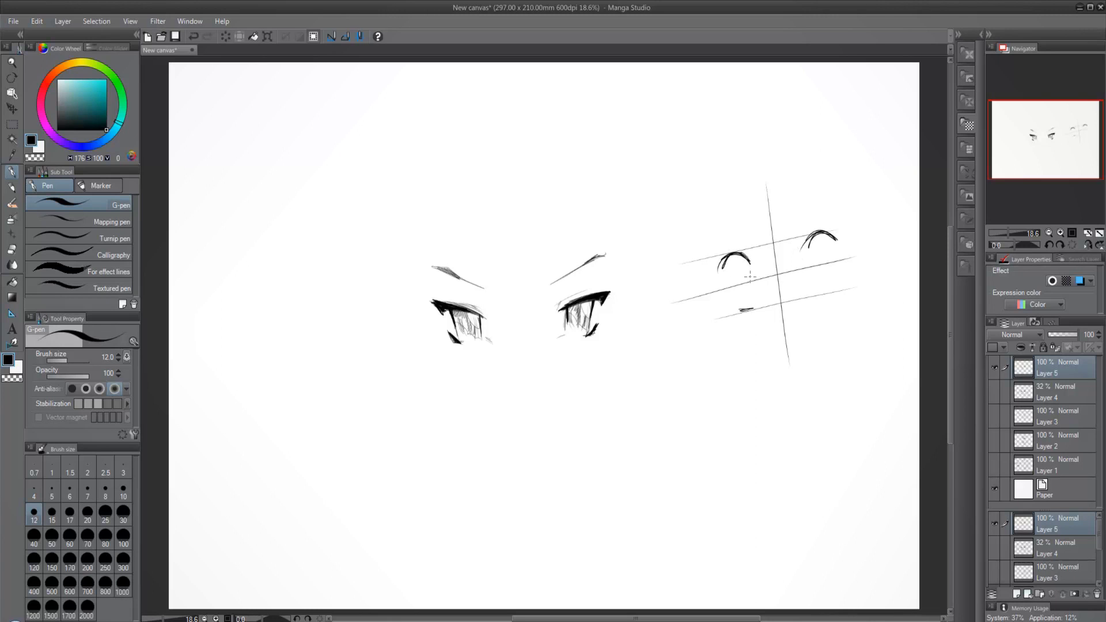
left_click_drag(737, 258, 744, 307)
mouse_move(809, 237)
left_mouse_down()
mouse_move(826, 288)
mouse_move(839, 285)
left_mouse_up()
mouse_move(750, 262)
left_mouse_down()
mouse_move(761, 297)
mouse_move(751, 269)
left_mouse_up()
left_click_drag(829, 239, 829, 273)
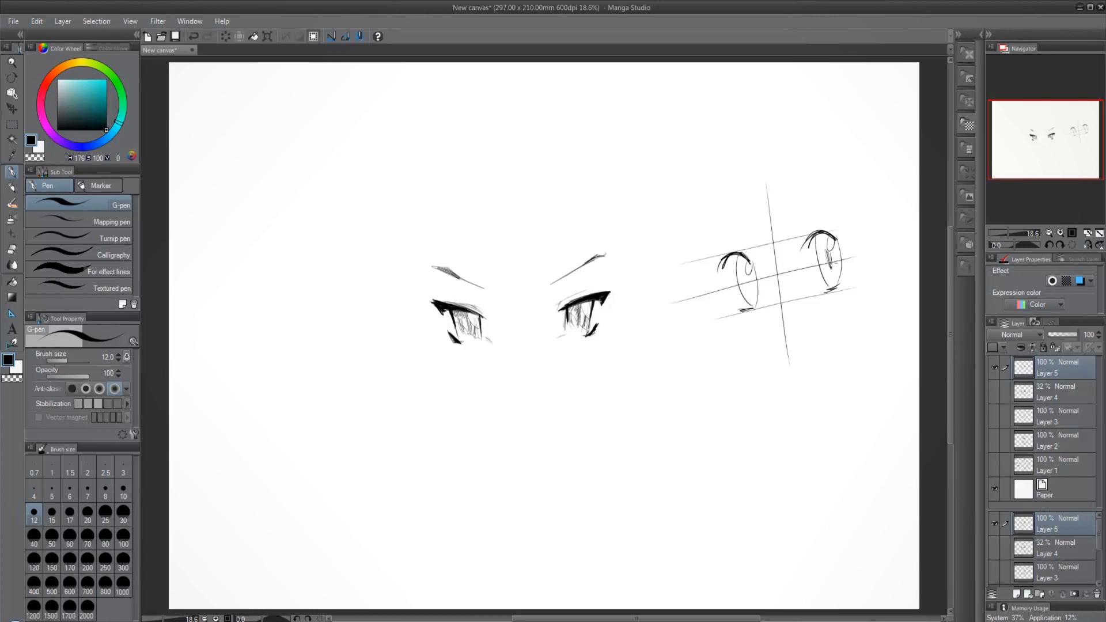
left_click_drag(748, 277, 752, 294)
left_click_drag(779, 323, 782, 340)
Step: Ink pupil strokes in both eyes of the main pair and show the faded Layer 4 sketch again
left_click_drag(461, 311, 471, 340)
left_click_drag(587, 312, 581, 329)
left_click(994, 391)
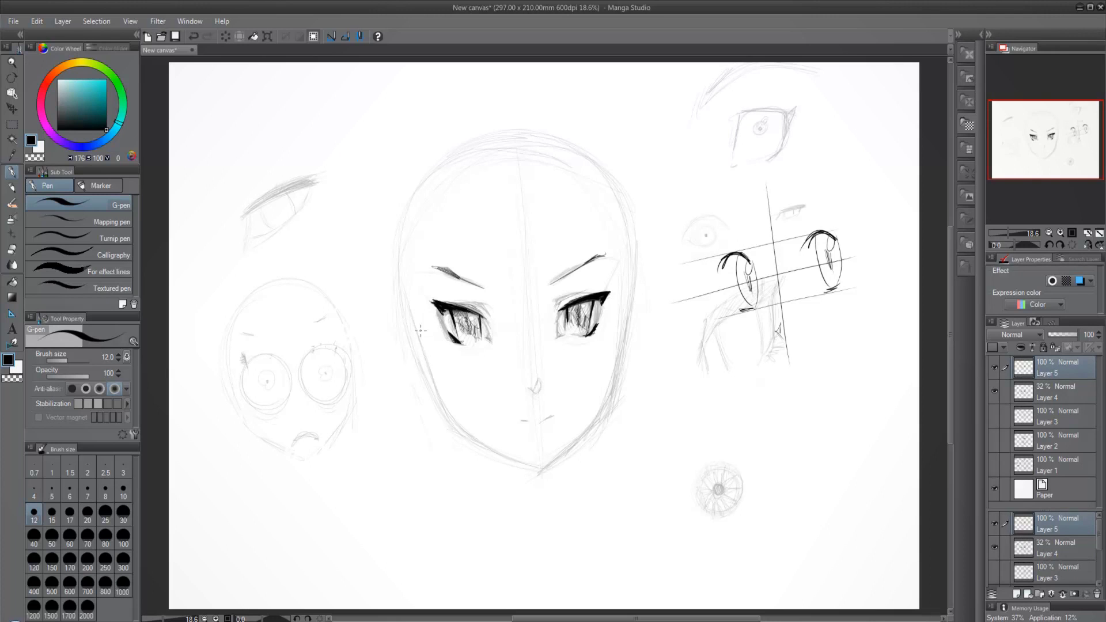
Step: Ink the main face's cheeks and angular jaw down to the pointed chin, and add the nose and mouth
left_click_drag(399, 275, 435, 380)
left_click_drag(419, 335, 448, 419)
left_click_drag(635, 279, 604, 402)
left_click_drag(624, 301, 602, 423)
mouse_move(445, 394)
left_mouse_down()
mouse_move(448, 411)
mouse_move(527, 469)
mouse_move(599, 413)
mouse_move(611, 374)
left_mouse_up()
left_click_drag(537, 383, 512, 419)
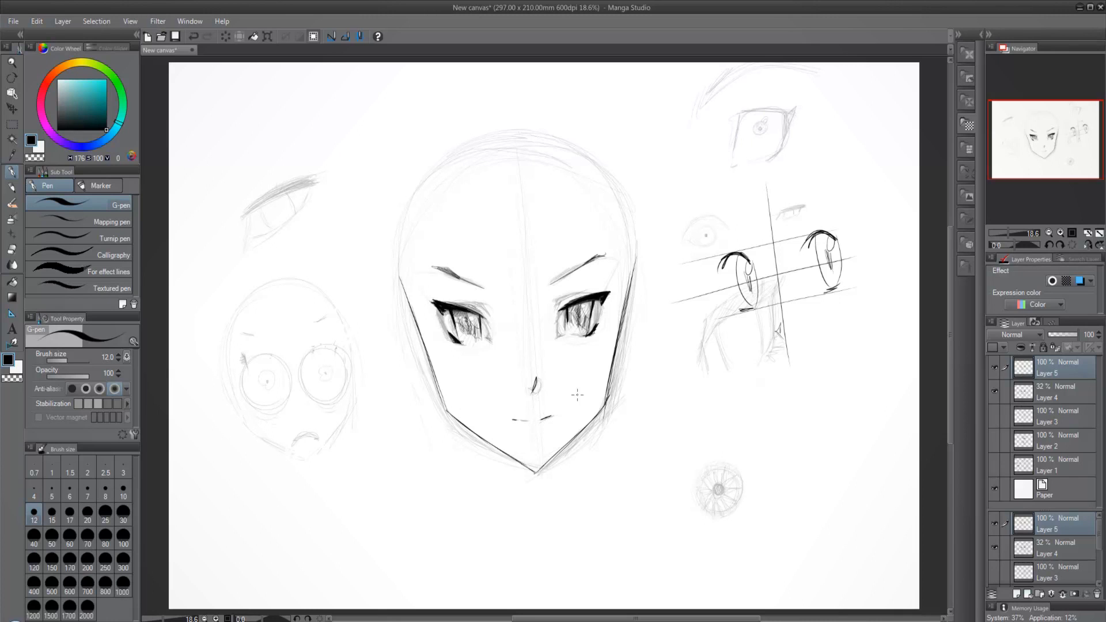
Step: Ink long pointed bangs over the forehead and hair strands along the sides of the face, and hide the Layer 4 sketch
left_click_drag(449, 168, 509, 317)
mouse_move(487, 159)
left_mouse_down()
mouse_move(516, 324)
mouse_move(526, 297)
mouse_move(546, 317)
left_mouse_up()
mouse_move(530, 175)
left_mouse_down()
mouse_move(550, 308)
mouse_move(597, 293)
left_mouse_up()
mouse_move(578, 197)
left_mouse_down()
mouse_move(611, 379)
mouse_move(610, 271)
mouse_move(645, 371)
left_mouse_up()
mouse_move(451, 164)
left_mouse_down()
mouse_move(444, 298)
mouse_move(428, 362)
left_mouse_up()
left_click_drag(386, 205, 394, 243)
mouse_move(389, 244)
left_mouse_down()
mouse_move(454, 388)
mouse_move(392, 262)
mouse_move(430, 378)
left_mouse_up()
left_click_drag(400, 303, 493, 496)
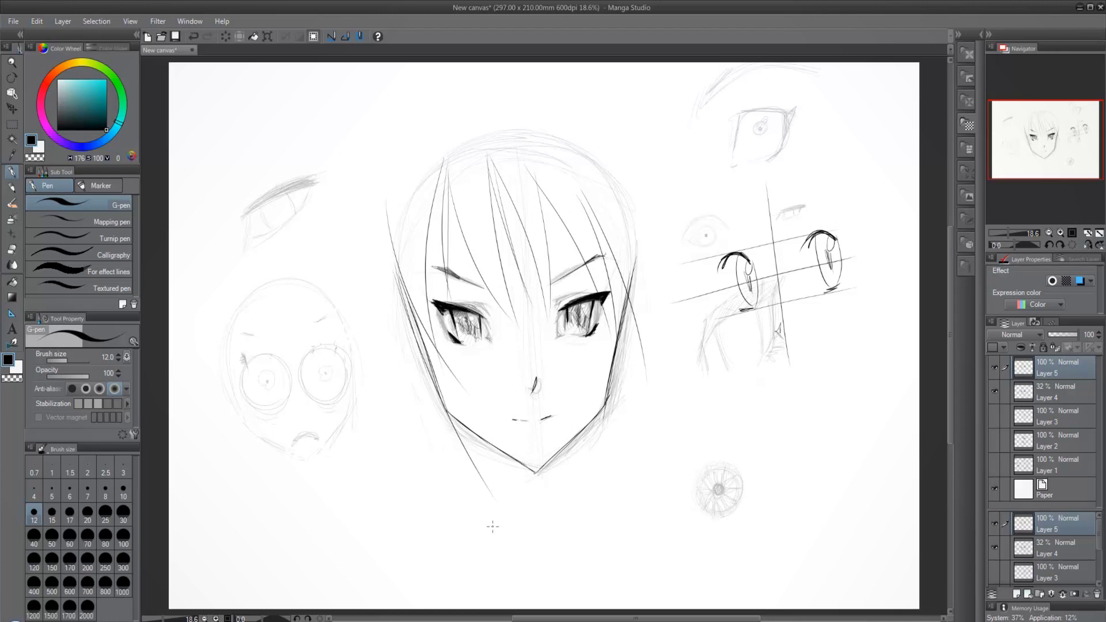
left_click_drag(384, 348, 520, 534)
left_click(992, 389)
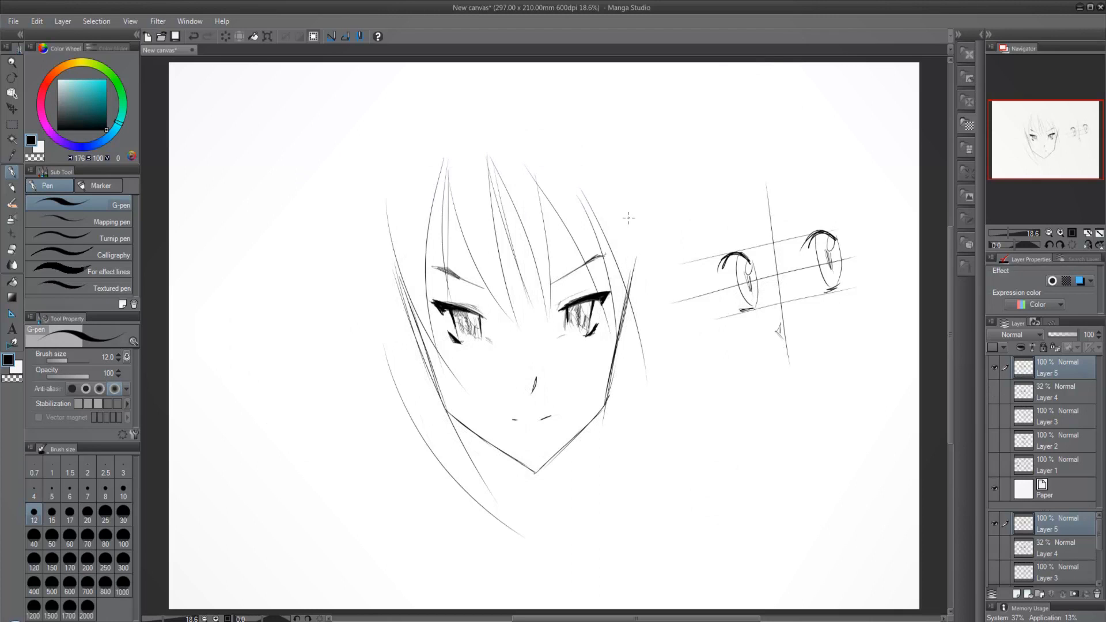
Step: Add long tapering side locks on both sides of the face and a light curved line below the eyes
mouse_move(623, 192)
left_mouse_down()
mouse_move(647, 381)
mouse_move(633, 337)
mouse_move(603, 406)
left_mouse_up()
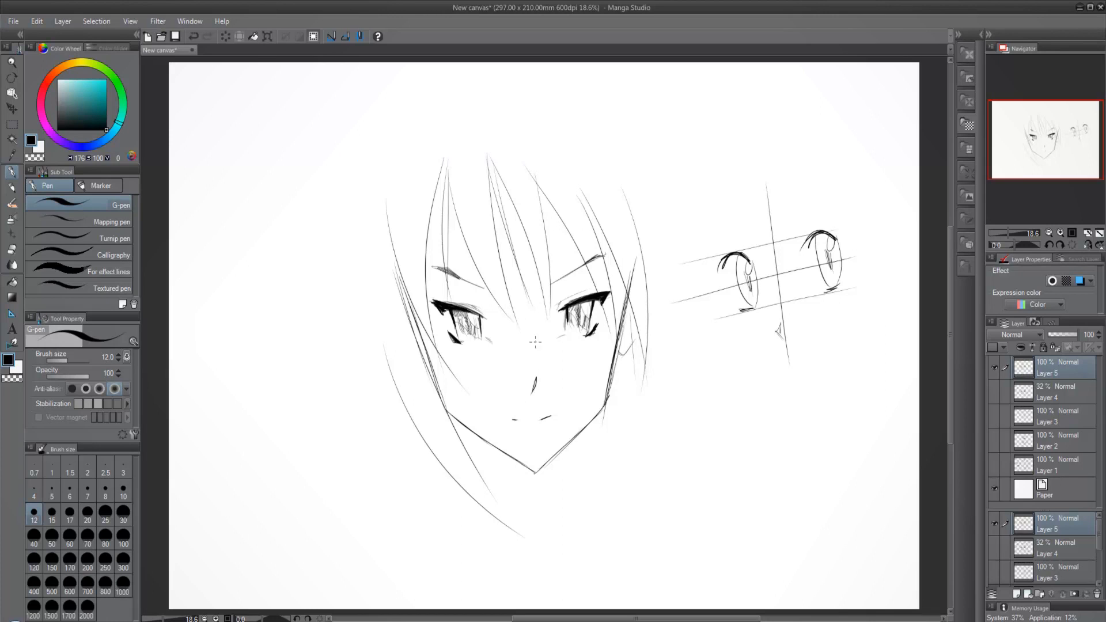
mouse_move(437, 356)
left_mouse_down()
mouse_move(602, 341)
mouse_move(632, 356)
left_mouse_up()
left_click_drag(359, 215, 473, 552)
left_click_drag(365, 252, 461, 545)
left_click_drag(378, 311, 458, 533)
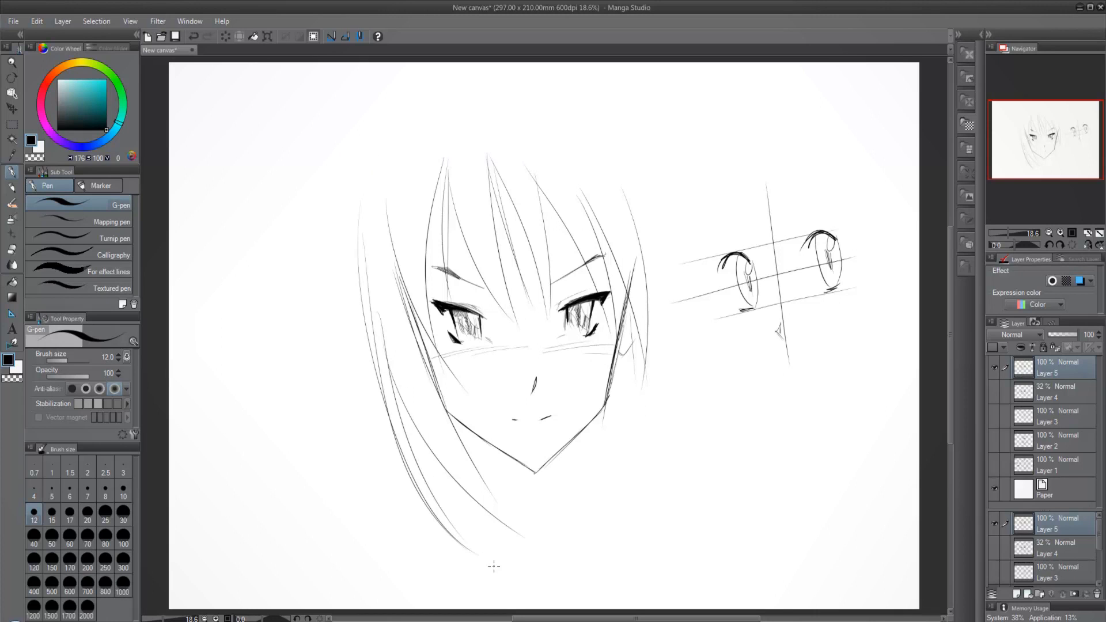
left_click_drag(632, 291, 613, 511)
left_click_drag(640, 362, 585, 548)
left_click_drag(658, 387, 636, 472)
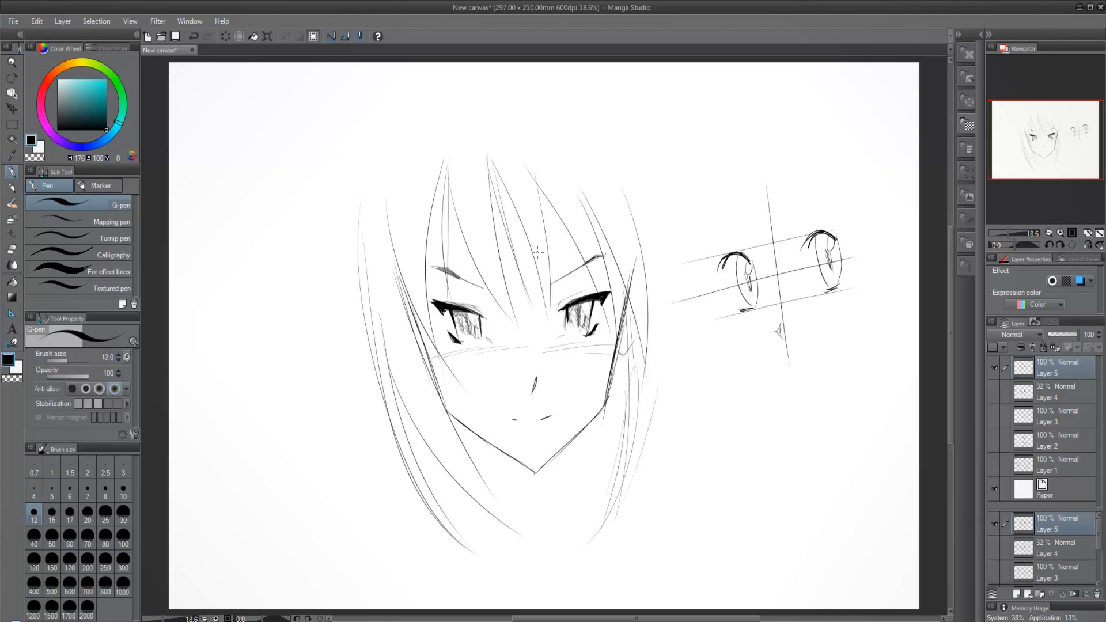
Step: Hide Layer 5, add a new raster layer above it and choose the Rough pencil
left_click(993, 366)
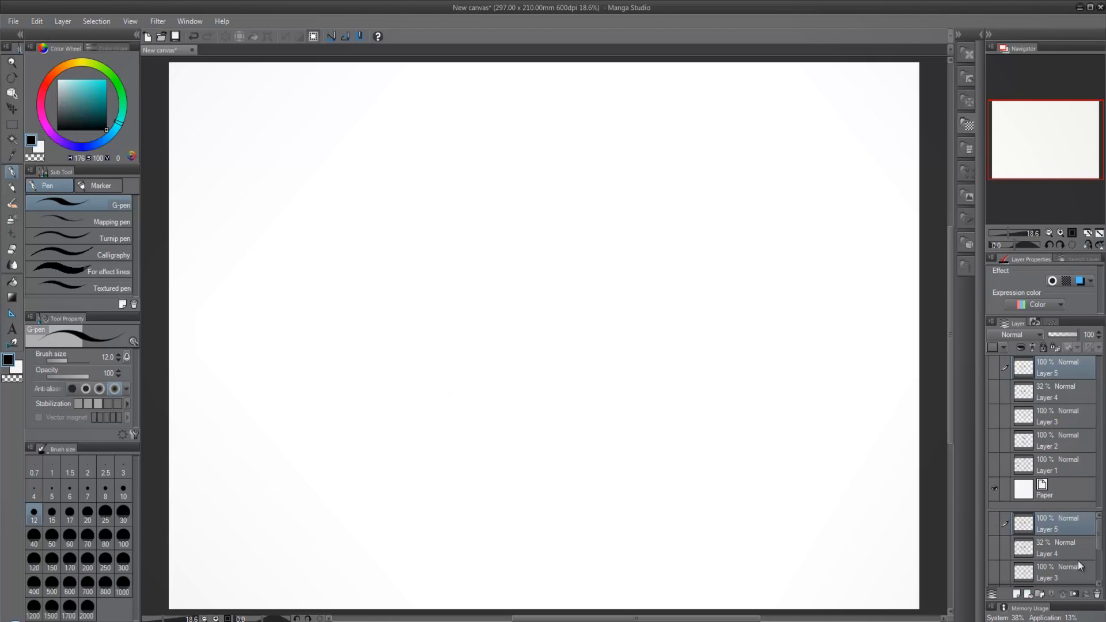
left_click(1016, 594)
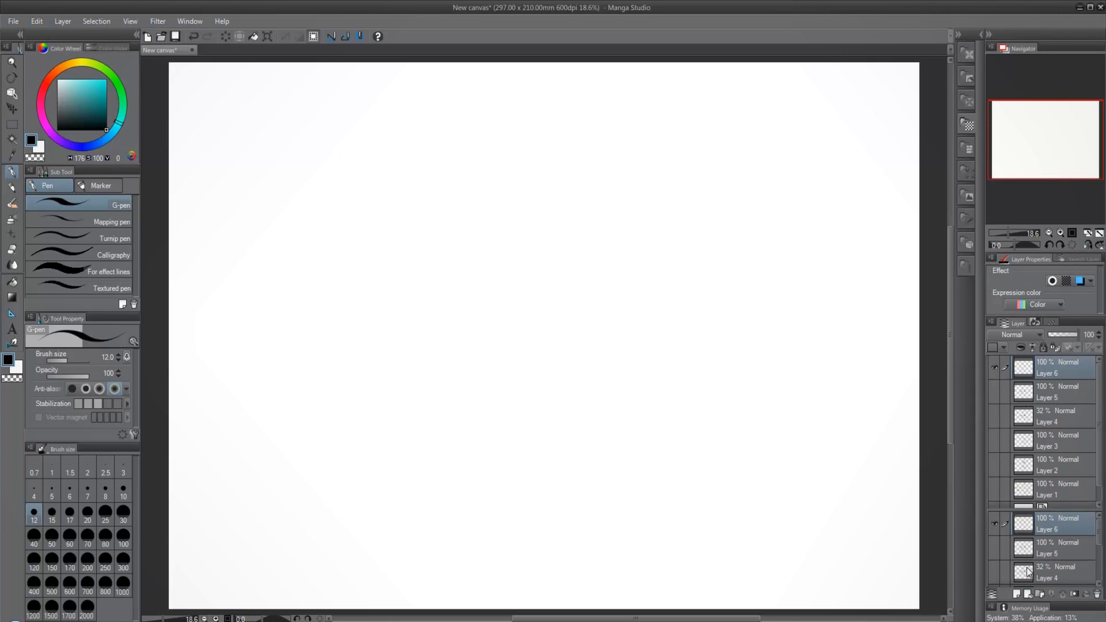
key("p")
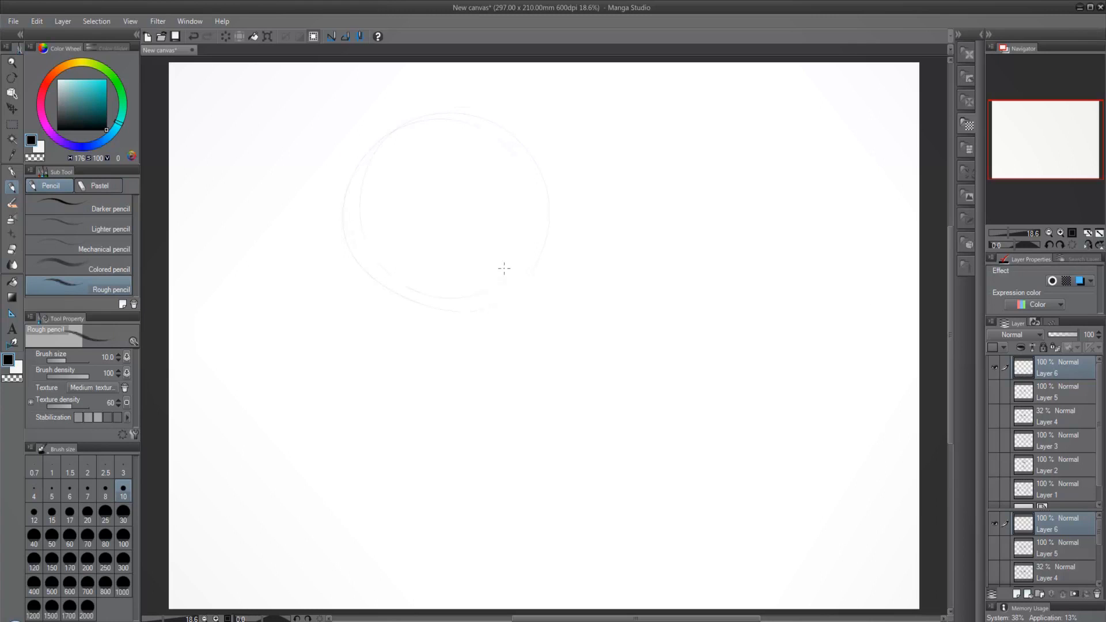
Step: Sketch a three-quarter-view head with a round cranium, curved centre line, oval ear and a jaw tapering to the chin
left_click_drag(492, 368, 500, 147)
left_click_drag(517, 355, 493, 381)
mouse_move(402, 316)
left_mouse_down()
mouse_move(427, 343)
mouse_move(506, 375)
mouse_move(550, 249)
left_mouse_up()
left_click_drag(390, 282, 389, 297)
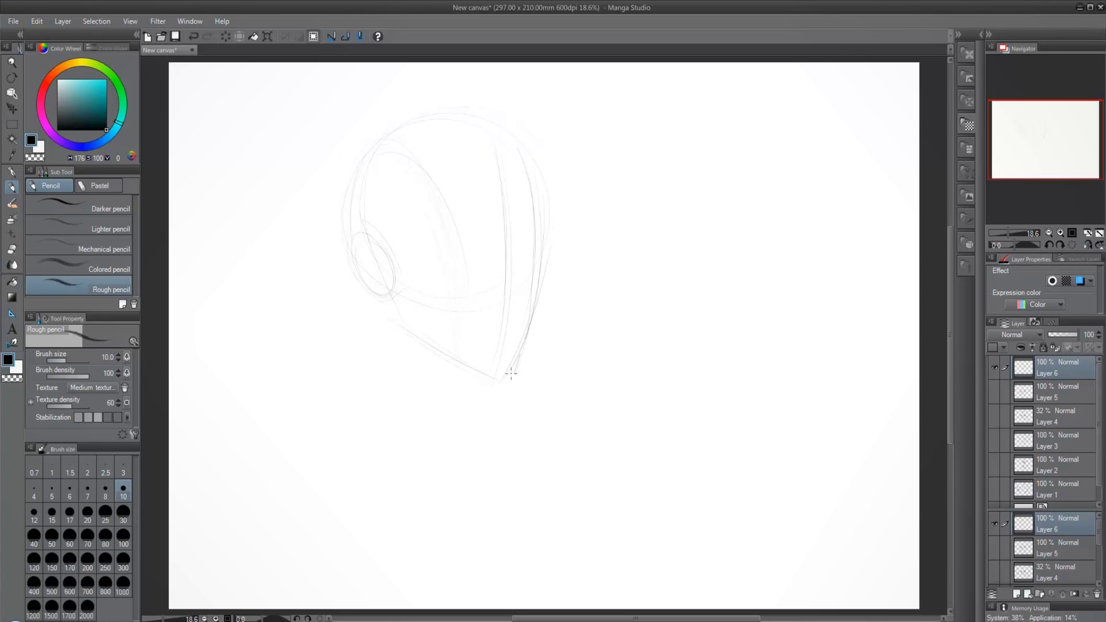
mouse_move(516, 362)
left_mouse_down()
mouse_move(499, 377)
mouse_move(536, 233)
mouse_move(495, 380)
left_mouse_up()
mouse_move(509, 369)
left_mouse_down()
mouse_move(490, 377)
mouse_move(518, 364)
left_mouse_up()
Step: Draw converging perspective guides across the head with an arrow at the chin, and firm up the forehead contour
left_click_drag(453, 393, 600, 341)
mouse_move(597, 330)
left_mouse_down()
mouse_move(611, 335)
mouse_move(591, 345)
left_mouse_up()
left_click_drag(455, 112, 532, 181)
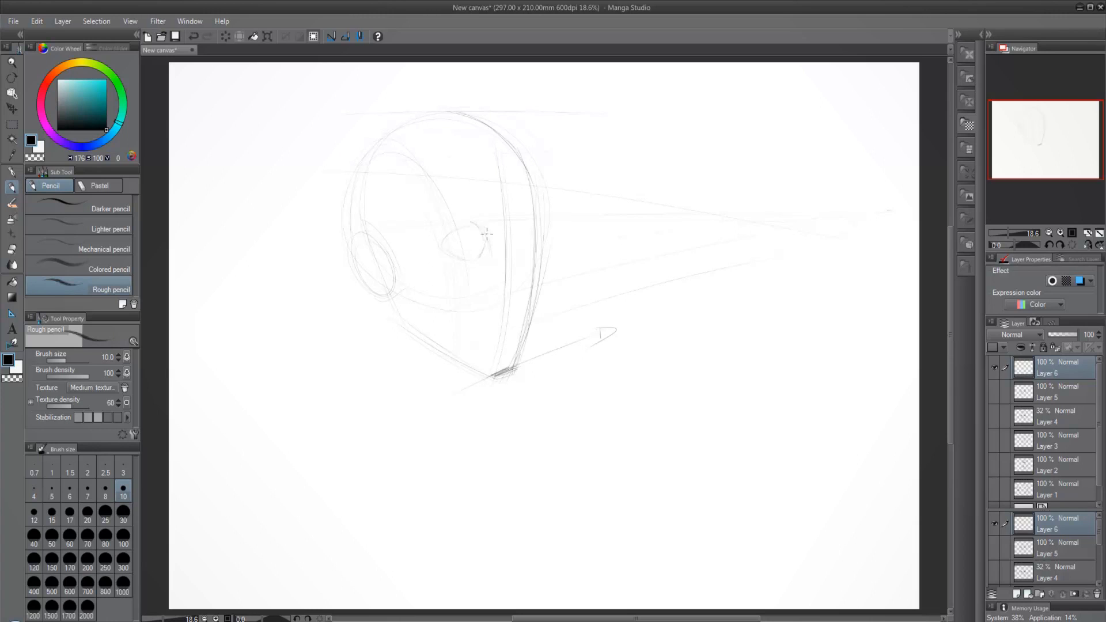
left_click_drag(484, 229, 488, 249)
left_click_drag(469, 260, 476, 261)
mouse_move(474, 222)
left_mouse_down()
mouse_move(529, 222)
mouse_move(528, 250)
mouse_move(527, 229)
mouse_move(471, 257)
mouse_move(476, 231)
left_mouse_up()
key("ctrl+z")
key("ctrl+z")
key("ctrl+z")
key("ctrl+z")
key("ctrl+z")
key("ctrl+z")
key("ctrl+z")
key("ctrl+z")
key("ctrl+z")
Step: Sketch arched upper lids for both eyes on the three-quarter head, plus an enlarged angular eye outline at its lower right
left_click_drag(521, 217, 532, 218)
mouse_move(445, 249)
left_mouse_down()
mouse_move(471, 236)
mouse_move(476, 249)
left_mouse_up()
mouse_move(689, 439)
left_mouse_down()
mouse_move(699, 393)
mouse_move(740, 378)
mouse_move(766, 387)
mouse_move(727, 438)
mouse_move(726, 380)
mouse_move(699, 396)
mouse_move(690, 440)
mouse_move(699, 385)
mouse_move(774, 383)
mouse_move(756, 412)
left_mouse_up()
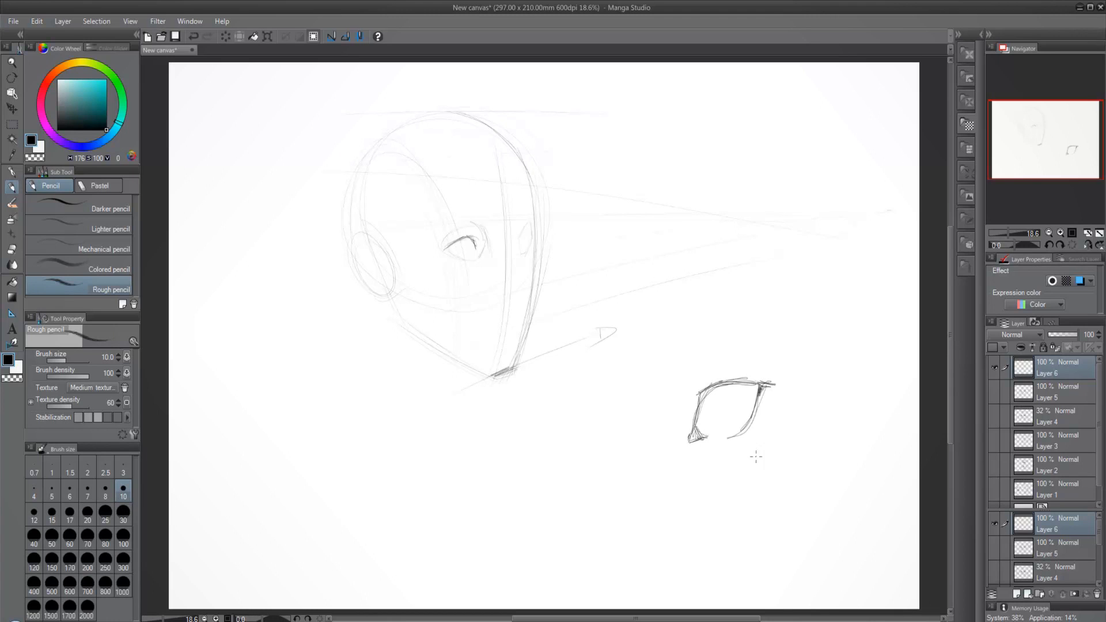
mouse_move(454, 246)
left_mouse_down()
mouse_move(471, 237)
mouse_move(451, 253)
mouse_move(440, 247)
mouse_move(521, 239)
mouse_move(529, 227)
mouse_move(519, 239)
mouse_move(532, 239)
left_mouse_up()
Step: Draw long guide lines along the upper and lower edges of the enlarged eye, extending across to the other eye's position
left_click_drag(819, 370, 564, 391)
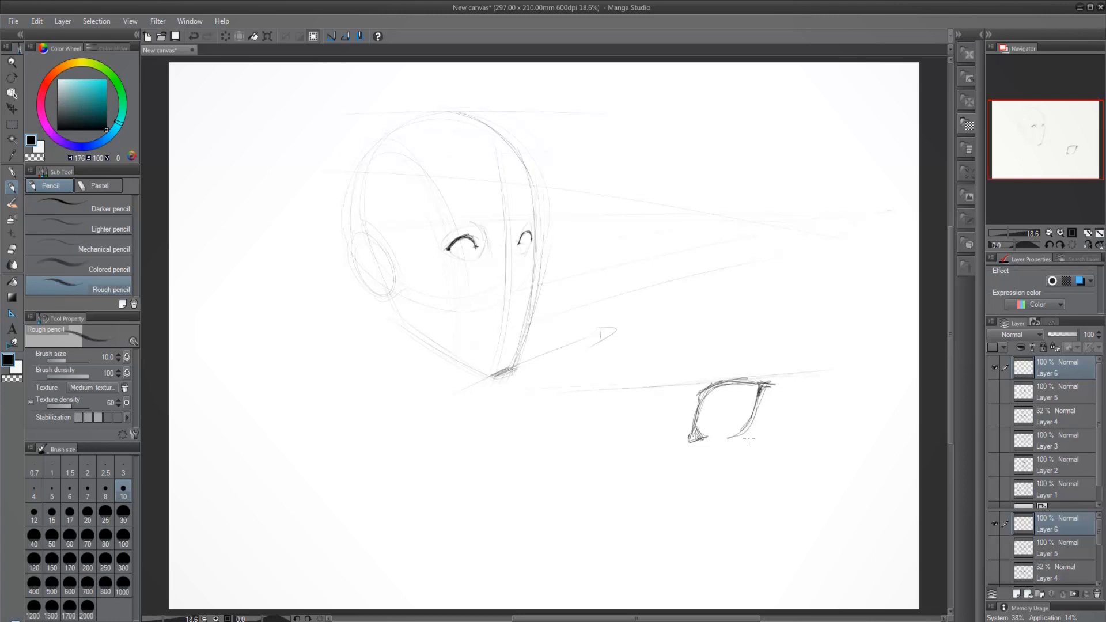
left_click_drag(833, 438, 449, 450)
left_click_drag(795, 438, 556, 445)
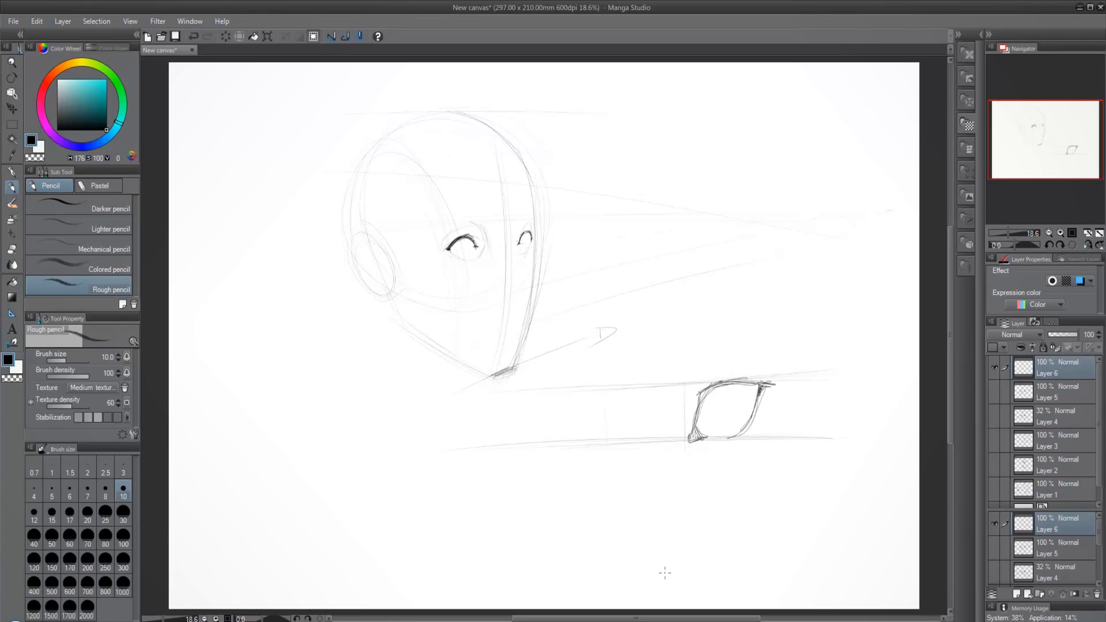
Step: Sketch the mirrored eye's upper lid and inner corner between the guides, and a flat brow shape above the first eye
left_click(596, 439)
mouse_move(596, 438)
left_mouse_down()
mouse_move(581, 399)
mouse_move(587, 411)
mouse_move(532, 387)
mouse_move(571, 391)
mouse_move(520, 413)
left_mouse_up()
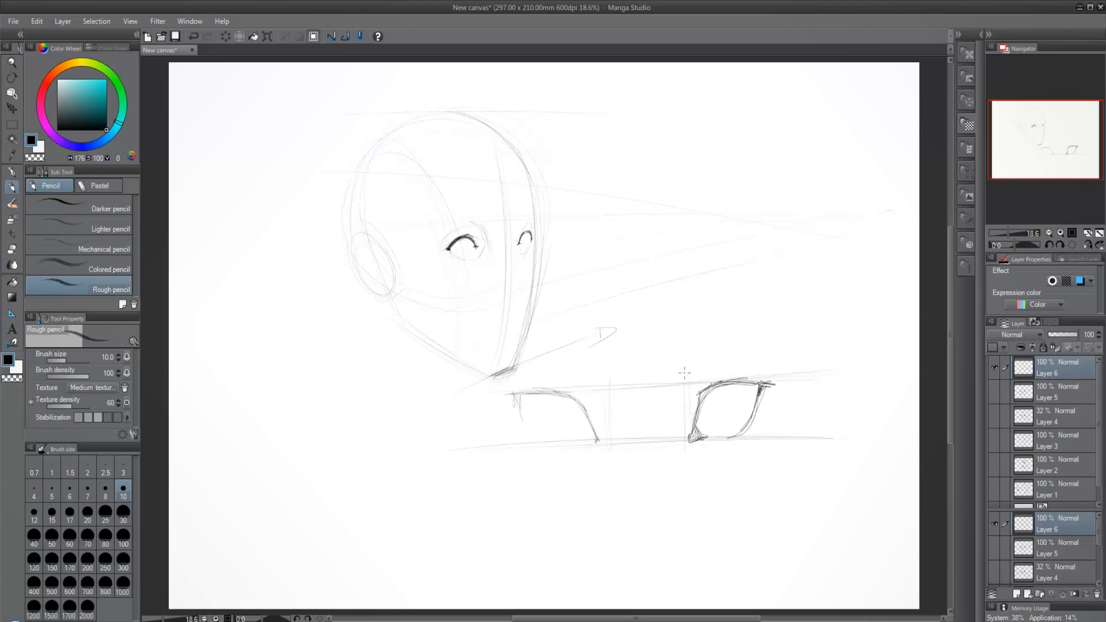
left_click_drag(685, 370, 770, 360)
left_click_drag(700, 361, 695, 363)
left_click_drag(595, 435, 596, 443)
mouse_move(540, 388)
left_mouse_down()
mouse_move(524, 390)
mouse_move(528, 404)
left_mouse_up()
mouse_move(520, 396)
left_mouse_down()
mouse_move(523, 418)
mouse_move(522, 399)
left_mouse_up()
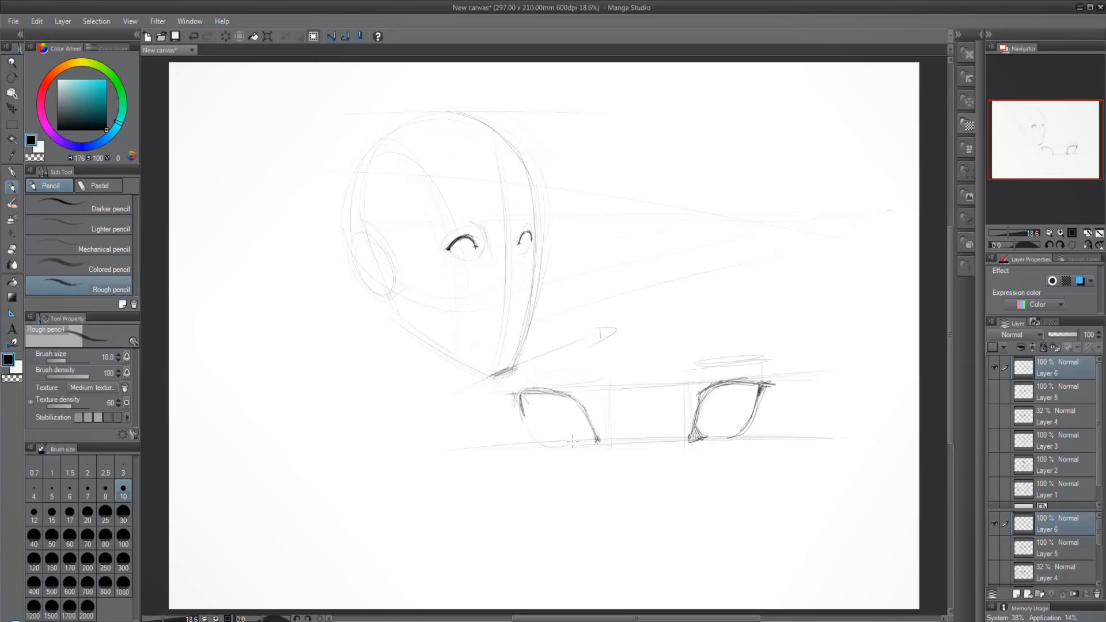
Step: Complete the mirrored eye's lower lid and darken its whole outline and outer corner
left_click_drag(548, 439, 532, 446)
left_click_drag(522, 405, 533, 440)
left_click_drag(524, 420, 582, 443)
left_click_drag(592, 430, 600, 446)
left_click_drag(573, 402, 600, 439)
left_click_drag(557, 393, 574, 397)
mouse_move(557, 391)
left_mouse_down()
mouse_move(585, 417)
mouse_move(507, 401)
mouse_move(529, 436)
mouse_move(574, 444)
left_mouse_up()
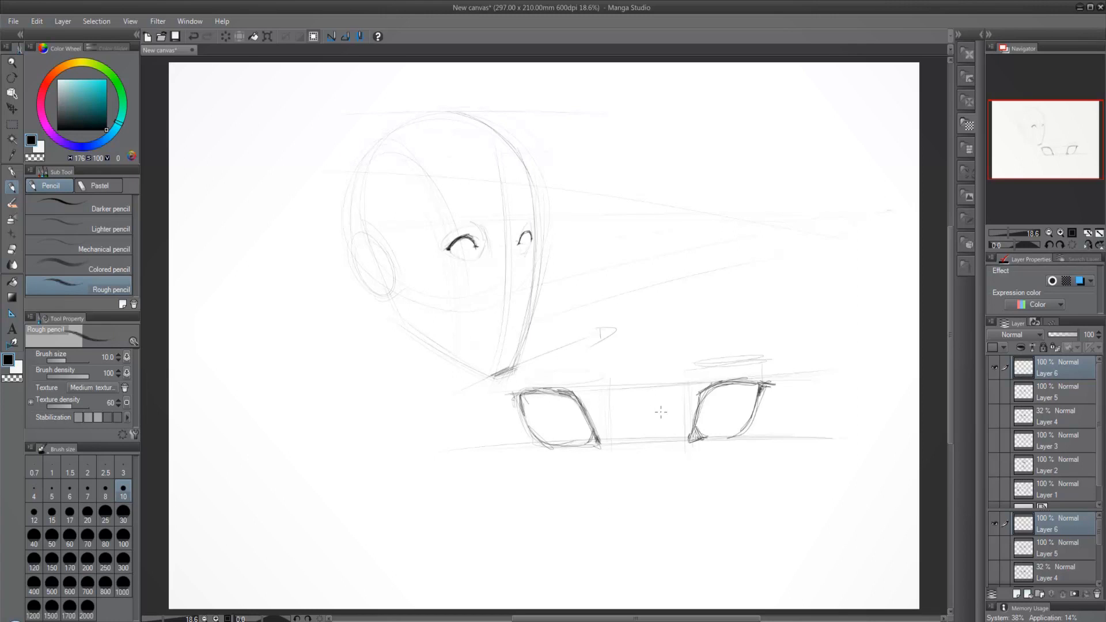
mouse_move(523, 395)
left_mouse_down()
mouse_move(515, 417)
mouse_move(522, 390)
left_mouse_up()
left_click_drag(510, 395, 560, 391)
Step: Thicken the outer lash of the far eye on the three-quarter head
left_click_drag(527, 232, 532, 237)
left_click_drag(528, 232, 533, 241)
mouse_move(615, 243)
left_mouse_down()
mouse_move(558, 245)
mouse_move(576, 229)
left_mouse_up()
key("ctrl+z")
Step: Draw a large round eyeball beside the head and wrap it with an arched upper lid that shows its thickness
mouse_move(796, 303)
left_mouse_down()
mouse_move(733, 271)
mouse_move(762, 250)
mouse_move(797, 280)
left_mouse_up()
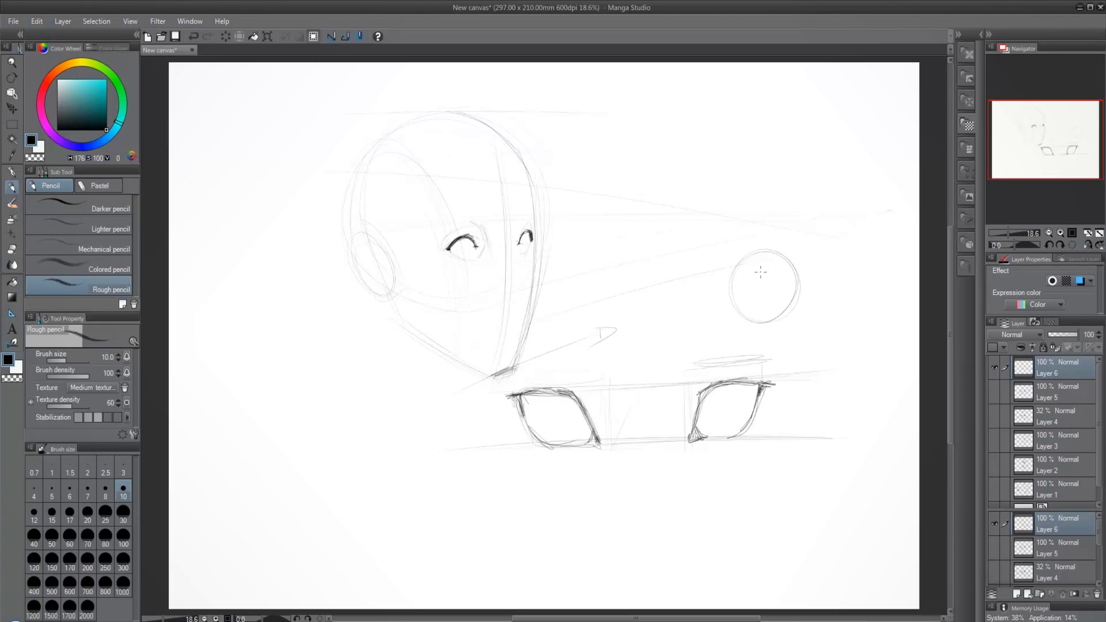
mouse_move(729, 312)
left_mouse_down()
mouse_move(739, 279)
mouse_move(787, 252)
mouse_move(806, 290)
left_mouse_up()
mouse_move(747, 257)
left_mouse_down()
mouse_move(789, 251)
mouse_move(760, 251)
mouse_move(796, 260)
mouse_move(802, 274)
mouse_move(777, 248)
mouse_move(797, 295)
left_mouse_up()
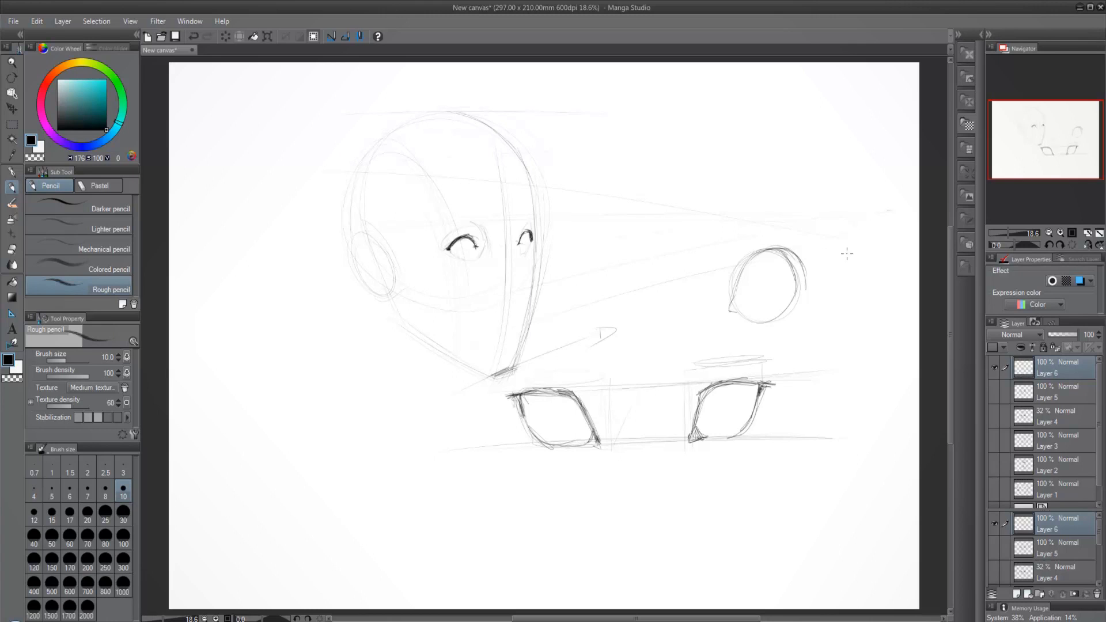
left_click_drag(847, 255, 811, 268)
key("ctrl+z")
mouse_move(785, 249)
left_mouse_down()
mouse_move(806, 292)
mouse_move(803, 267)
mouse_move(806, 293)
mouse_move(792, 292)
mouse_move(806, 298)
mouse_move(803, 311)
mouse_move(791, 308)
mouse_move(800, 268)
mouse_move(775, 248)
left_mouse_up()
mouse_move(736, 284)
left_mouse_down()
mouse_move(734, 313)
mouse_move(750, 252)
mouse_move(731, 312)
left_mouse_up()
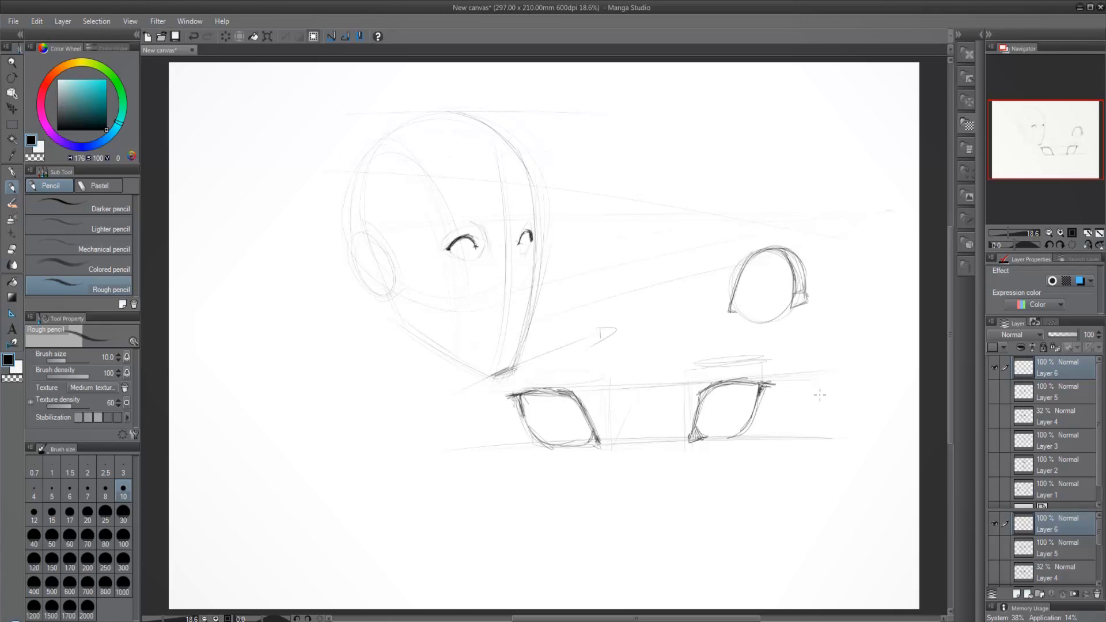
mouse_move(798, 269)
left_mouse_down()
mouse_move(798, 305)
mouse_move(810, 301)
mouse_move(799, 308)
left_mouse_up()
Step: Draw a narrow oval iris and pupil inside the large eyeball
mouse_move(749, 271)
left_mouse_down()
mouse_move(752, 304)
mouse_move(778, 259)
mouse_move(779, 300)
left_mouse_up()
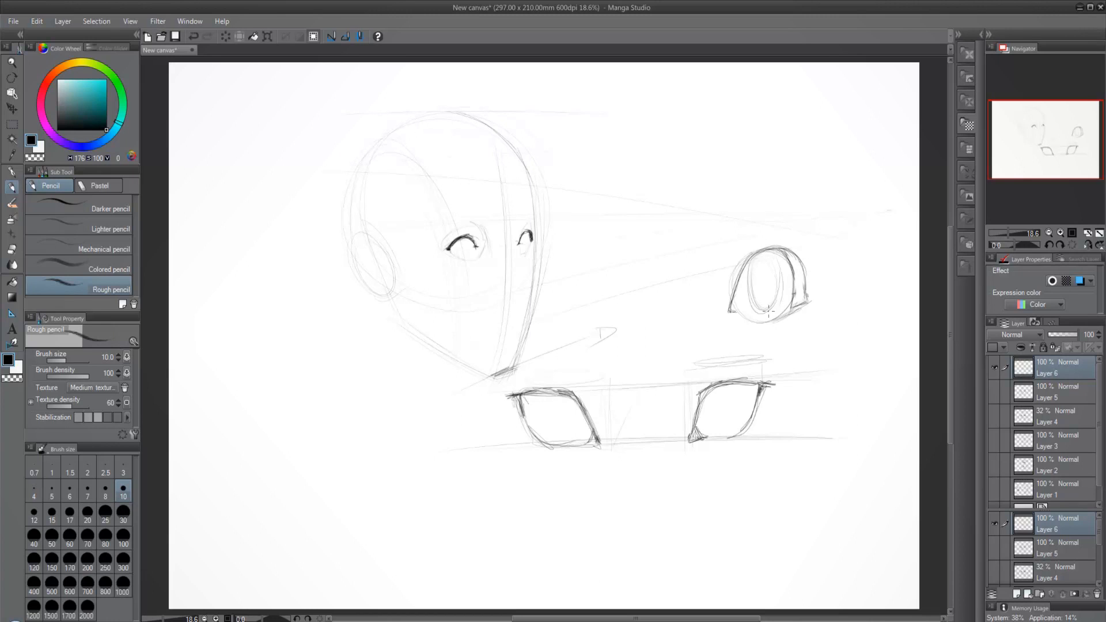
left_click_drag(781, 256, 771, 322)
mouse_move(761, 280)
left_mouse_down()
mouse_move(766, 314)
mouse_move(751, 302)
mouse_move(747, 257)
mouse_move(772, 287)
mouse_move(766, 317)
left_mouse_up()
mouse_move(782, 248)
left_mouse_down()
mouse_move(779, 314)
mouse_move(763, 281)
left_mouse_up()
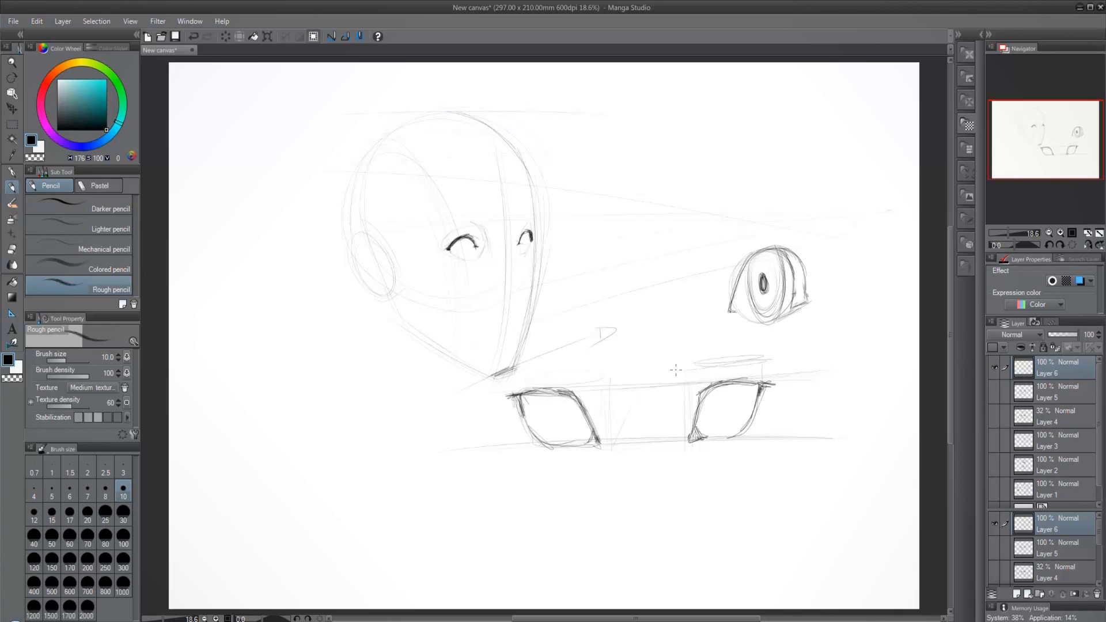
Step: Rework the large eye's pupil and add a small oval highlight near the upper edge of its iris
left_click_drag(775, 266, 776, 252)
key("ctrl+z")
mouse_move(764, 269)
left_mouse_down()
mouse_move(765, 309)
mouse_move(777, 283)
left_mouse_up()
key("ctrl+z")
left_click_drag(762, 282, 763, 295)
key("ctrl+z")
mouse_move(763, 296)
left_mouse_down()
mouse_move(764, 271)
mouse_move(764, 293)
mouse_move(781, 303)
left_mouse_up()
mouse_move(784, 252)
left_mouse_down()
mouse_move(791, 240)
mouse_move(805, 253)
mouse_move(826, 245)
mouse_move(814, 260)
left_mouse_up()
left_click_drag(796, 270, 806, 269)
left_click_drag(793, 281, 821, 266)
mouse_move(796, 285)
left_mouse_down()
mouse_move(819, 284)
mouse_move(808, 253)
left_mouse_up()
left_click_drag(792, 259, 800, 240)
left_click_drag(782, 253, 790, 233)
mouse_move(781, 247)
left_mouse_down()
mouse_move(786, 228)
mouse_move(775, 226)
left_mouse_up()
mouse_move(772, 251)
left_mouse_down()
mouse_move(767, 233)
mouse_move(786, 230)
mouse_move(801, 247)
left_mouse_up()
mouse_move(789, 294)
left_mouse_down()
mouse_move(801, 254)
mouse_move(827, 290)
left_mouse_up()
left_click_drag(827, 290, 797, 227)
mouse_move(797, 228)
left_mouse_down()
mouse_move(775, 244)
mouse_move(787, 233)
left_mouse_up()
mouse_move(778, 243)
left_mouse_down()
mouse_move(804, 232)
mouse_move(821, 289)
mouse_move(799, 226)
left_mouse_up()
left_click_drag(792, 251, 815, 234)
left_click_drag(801, 272, 816, 242)
left_click_drag(805, 288, 826, 264)
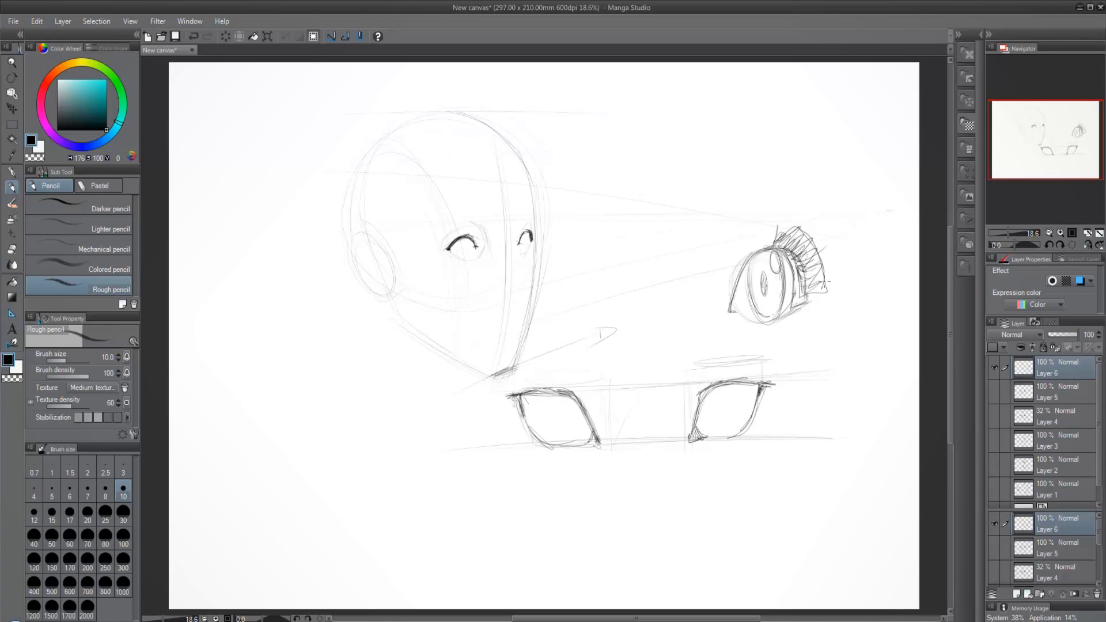
key("ctrl+z")
key("ctrl+z")
key("ctrl+z")
key("ctrl+z")
key("ctrl+z")
key("ctrl+z")
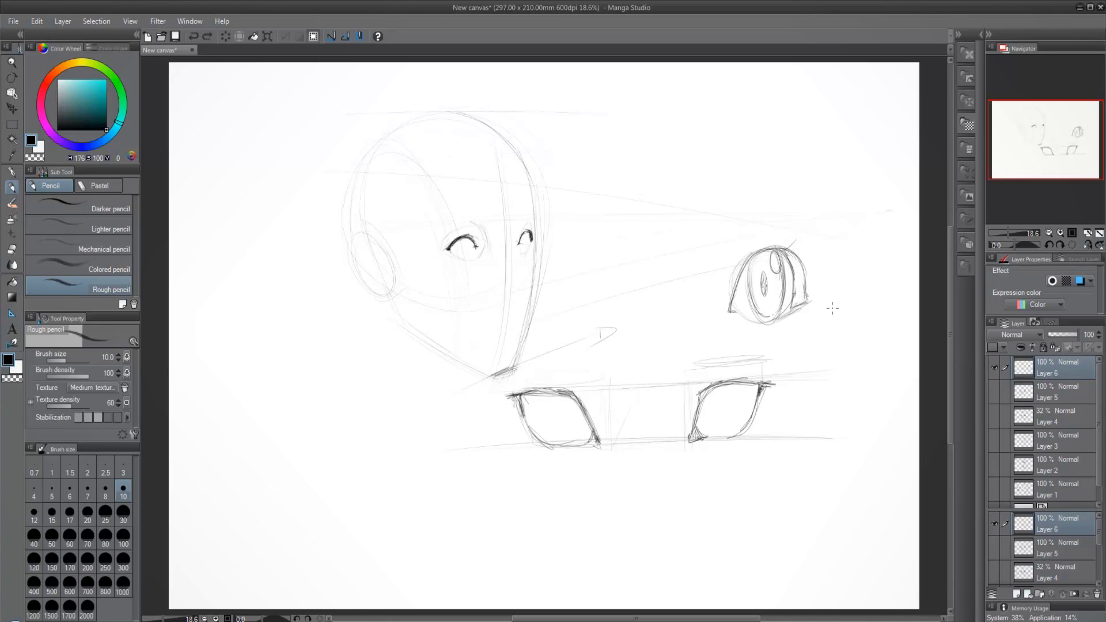
Step: Draw irises and pupils in both eyes of the three-quarter head and darken their upper lashes
left_click_drag(521, 243, 543, 239)
key("ctrl+z")
left_click_drag(518, 237, 530, 228)
mouse_move(449, 244)
left_mouse_down()
mouse_move(469, 233)
mouse_move(458, 251)
mouse_move(473, 255)
mouse_move(534, 234)
left_mouse_up()
mouse_move(459, 239)
left_mouse_down()
mouse_move(472, 244)
mouse_move(466, 254)
mouse_move(461, 245)
mouse_move(529, 232)
left_mouse_up()
left_click_drag(461, 235, 454, 249)
left_click_drag(526, 228, 527, 239)
Step: Draw spaced, outward-pointing lashes along the outer lid of the large eye
mouse_move(791, 260)
left_mouse_down()
mouse_move(797, 241)
mouse_move(816, 239)
left_mouse_up()
left_click_drag(797, 261, 813, 248)
left_click_drag(797, 269, 818, 270)
left_click_drag(797, 289, 814, 280)
left_click_drag(798, 296, 819, 295)
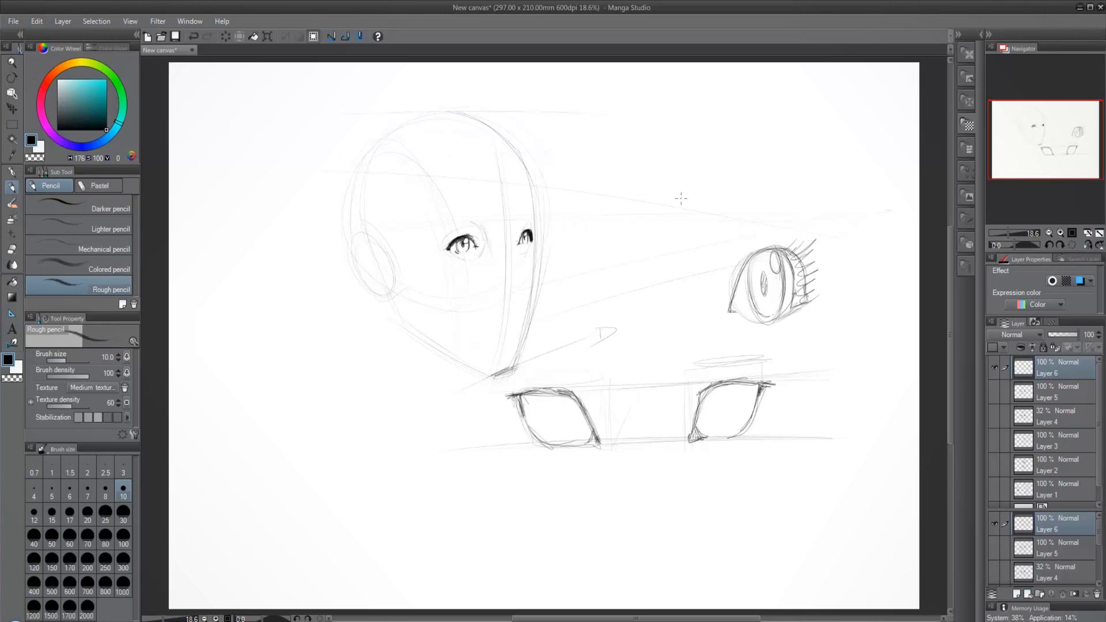
Step: Sketch a narrow vertical oval and a small block of dark strokes in the space beside the three-quarter head
mouse_move(619, 218)
left_mouse_down()
mouse_move(628, 239)
mouse_move(594, 279)
left_mouse_up()
left_click_drag(595, 232, 599, 288)
mouse_move(536, 228)
left_mouse_down()
mouse_move(512, 241)
mouse_move(517, 255)
left_mouse_up()
key("ctrl+z")
key("ctrl+y")
key("ctrl+z")
Step: Sketch a second head's round cranium at the lower left of the first head, with a curved facial centre line
left_click_drag(247, 452, 399, 420)
left_click_drag(284, 323, 345, 491)
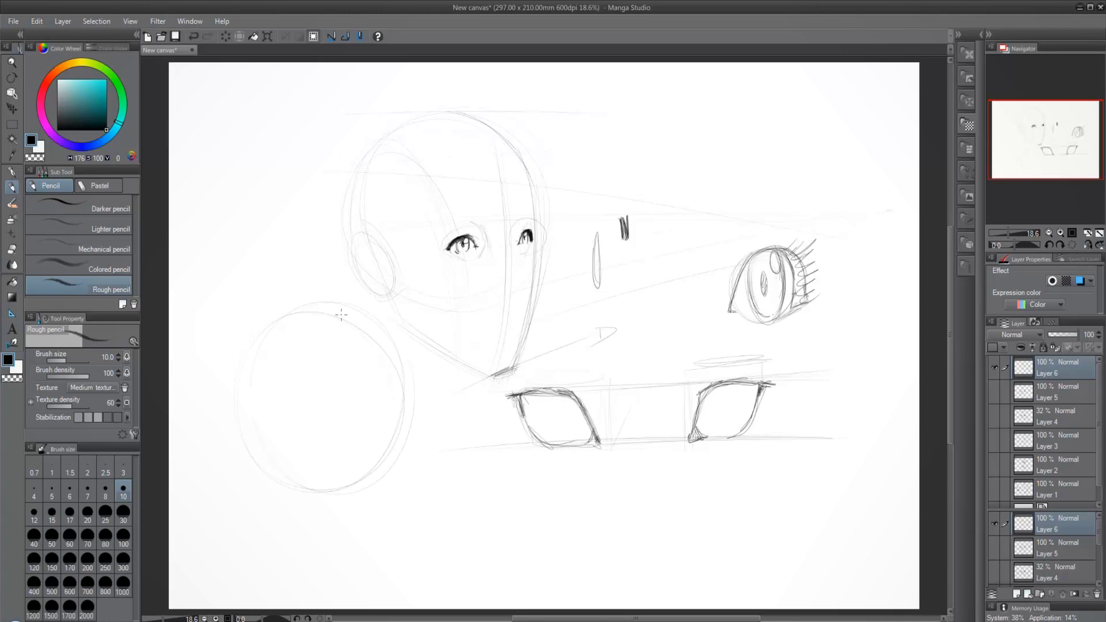
left_click_drag(349, 333, 380, 510)
left_click_drag(354, 347, 368, 527)
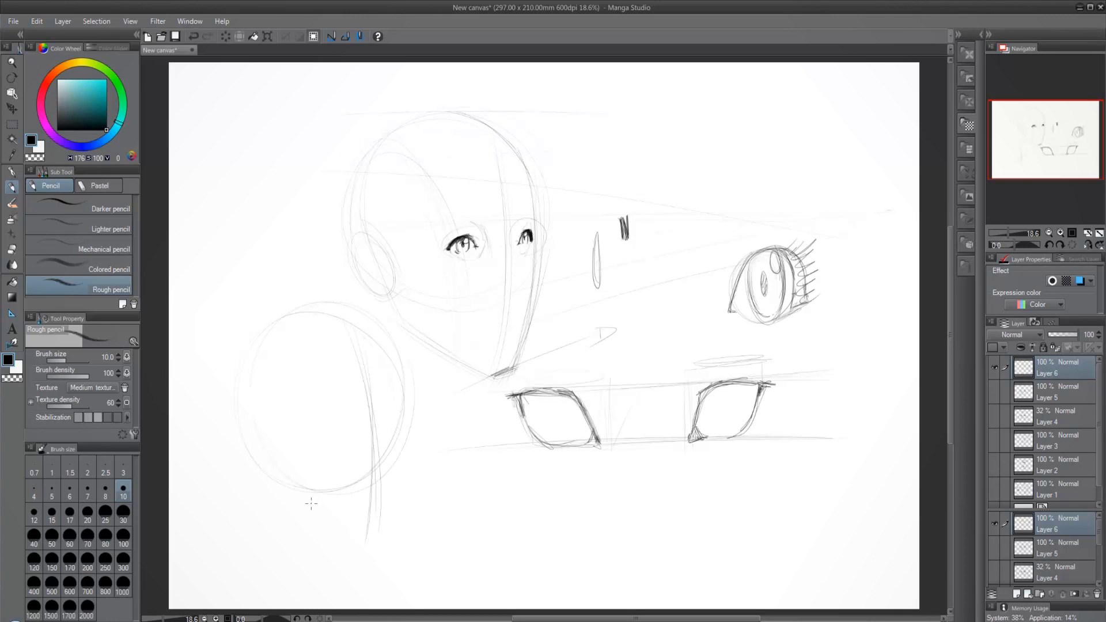
Step: Draw the second head's cheek and jaw down to a pointed chin, firm up the cranium and add an oval ear
mouse_move(305, 504)
left_mouse_down()
mouse_move(368, 537)
mouse_move(411, 482)
left_mouse_up()
mouse_move(373, 535)
left_mouse_down()
mouse_move(406, 479)
mouse_move(404, 455)
mouse_move(403, 487)
mouse_move(365, 537)
mouse_move(319, 518)
left_mouse_up()
left_click_drag(280, 480, 375, 534)
left_click_drag(404, 472, 406, 406)
mouse_move(403, 443)
left_mouse_down()
mouse_move(407, 389)
mouse_move(379, 318)
mouse_move(254, 345)
left_mouse_up()
left_click_drag(255, 405, 274, 450)
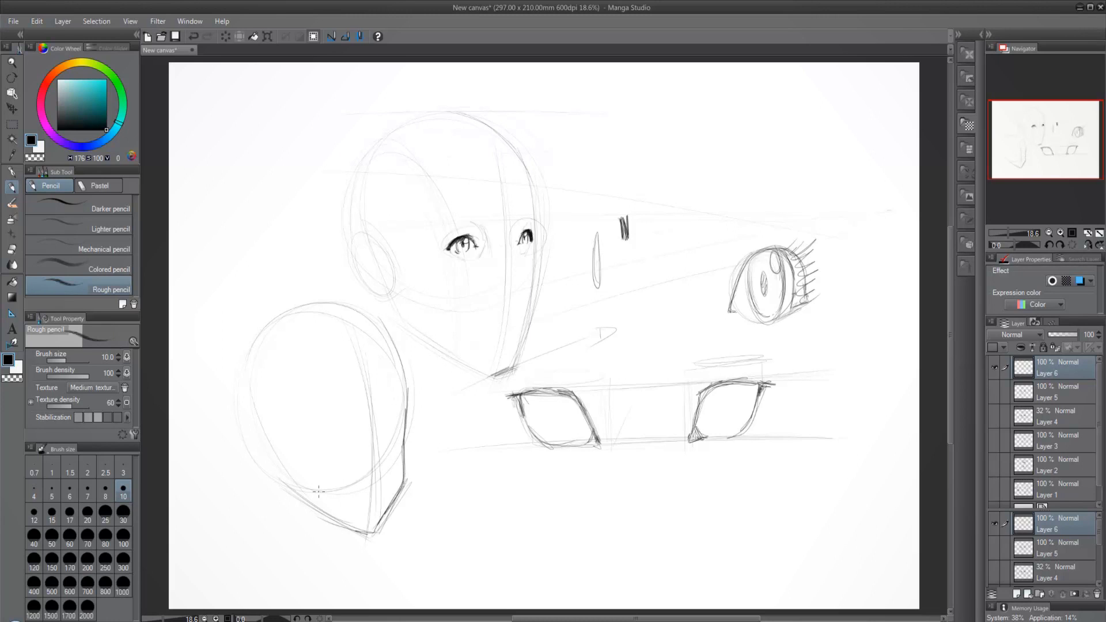
left_click_drag(305, 504, 249, 444)
Step: Place the near and far eyes on the second head and darken their tall arched upper lashes
left_click_drag(398, 399, 394, 434)
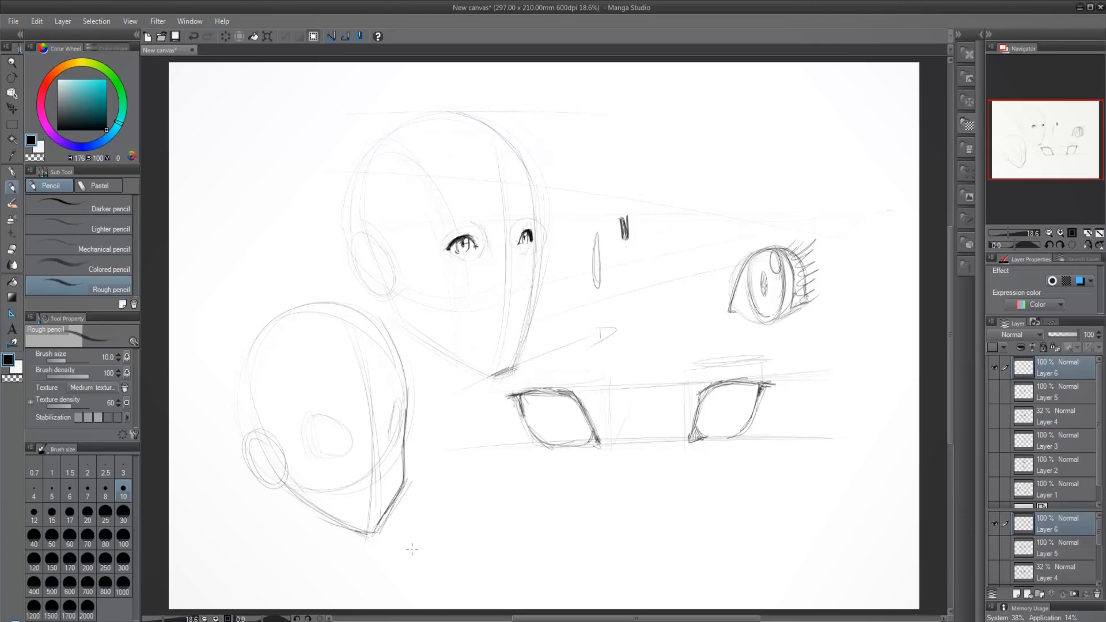
mouse_move(391, 423)
left_mouse_down()
mouse_move(389, 433)
mouse_move(394, 403)
mouse_move(399, 441)
mouse_move(392, 412)
left_mouse_up()
mouse_move(308, 440)
left_mouse_down()
mouse_move(316, 414)
mouse_move(334, 417)
mouse_move(344, 441)
left_mouse_up()
left_click_drag(326, 416, 311, 443)
mouse_move(336, 431)
left_mouse_down()
mouse_move(322, 415)
mouse_move(340, 423)
mouse_move(311, 441)
mouse_move(340, 423)
mouse_move(346, 444)
mouse_move(343, 421)
mouse_move(313, 429)
left_mouse_up()
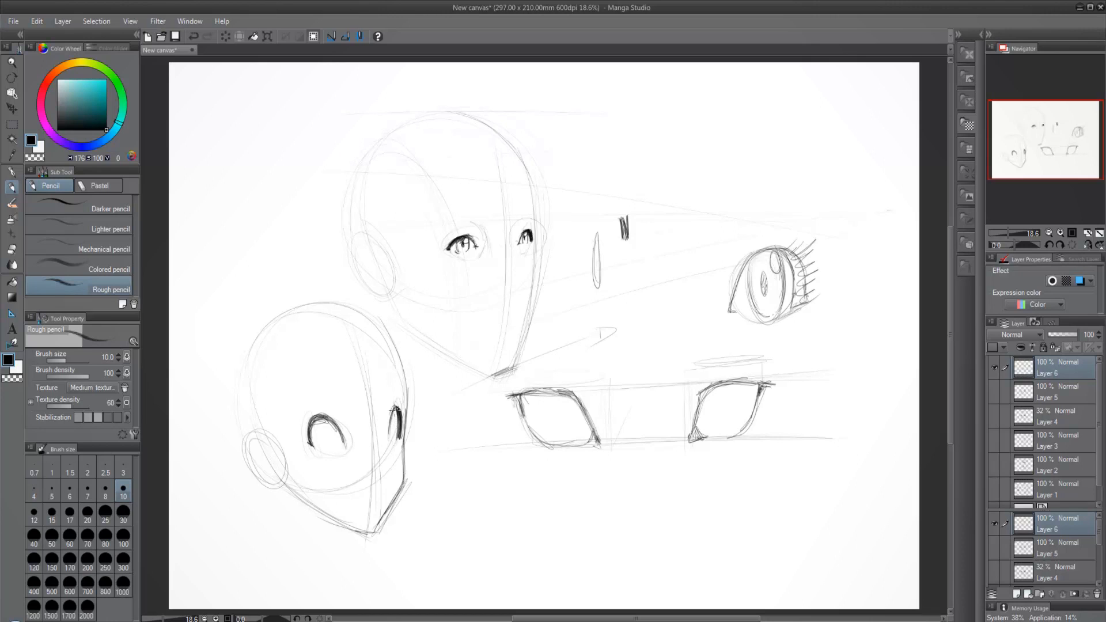
left_click_drag(395, 408, 393, 442)
left_click_drag(310, 448, 317, 419)
Step: Shade the irises of both eyes on the second head and outline small curved highlights in them
left_click_drag(334, 426, 316, 440)
key("ctrl+z")
left_click_drag(386, 433, 393, 434)
key("ctrl+z")
left_click_drag(386, 432, 390, 439)
left_click_drag(388, 432, 390, 439)
left_click_drag(322, 442, 318, 446)
mouse_move(222, 572)
left_mouse_down()
mouse_move(274, 516)
mouse_move(249, 534)
left_mouse_up()
key("ctrl+z")
key("ctrl+z")
mouse_move(333, 432)
left_mouse_down()
mouse_move(330, 443)
mouse_move(329, 419)
left_mouse_up()
key("ctrl+z")
mouse_move(320, 421)
left_mouse_down()
mouse_move(334, 426)
mouse_move(336, 448)
left_mouse_up()
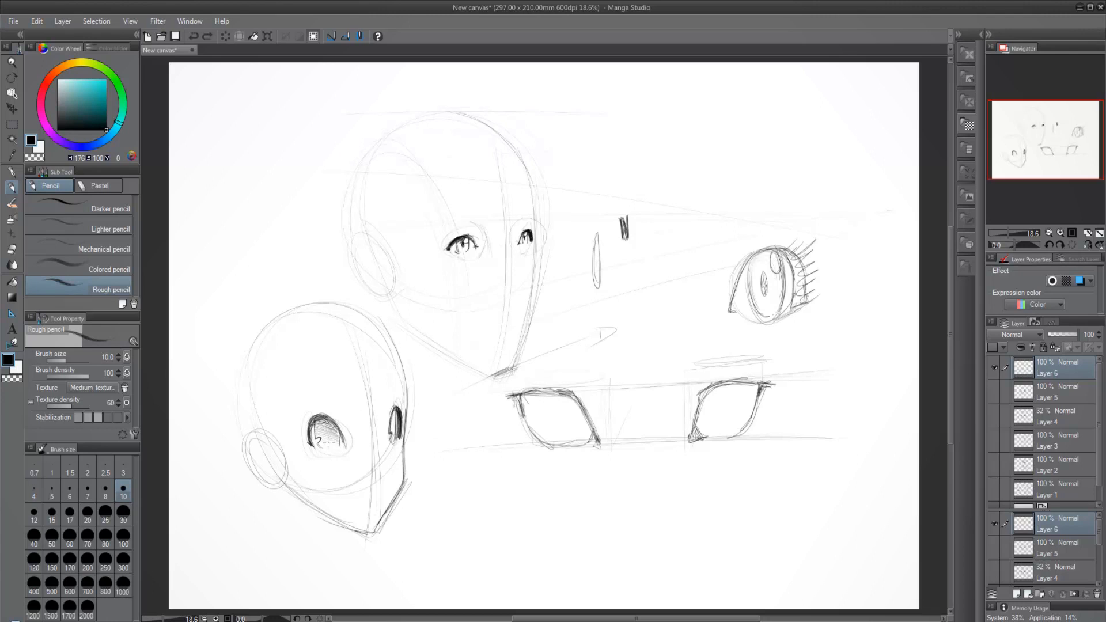
Step: Darken the far eye of the second head and draw short slanted eyebrows above both of its eyes
left_click_drag(396, 410, 390, 437)
left_click_drag(321, 391, 340, 403)
key("ctrl+z")
key("ctrl+y")
mouse_move(314, 389)
left_mouse_down()
mouse_move(339, 403)
mouse_move(308, 387)
left_mouse_up()
mouse_move(388, 390)
left_mouse_down()
mouse_move(385, 400)
mouse_move(412, 373)
left_mouse_up()
Step: Redraw the second head's cheek and jaw to a shorter pointed chin and clear the old chin lines beneath it
mouse_move(403, 411)
left_mouse_down()
mouse_move(403, 432)
mouse_move(402, 397)
mouse_move(410, 472)
mouse_move(387, 508)
mouse_move(374, 514)
mouse_move(374, 502)
mouse_move(368, 512)
mouse_move(297, 482)
mouse_move(374, 514)
left_mouse_up()
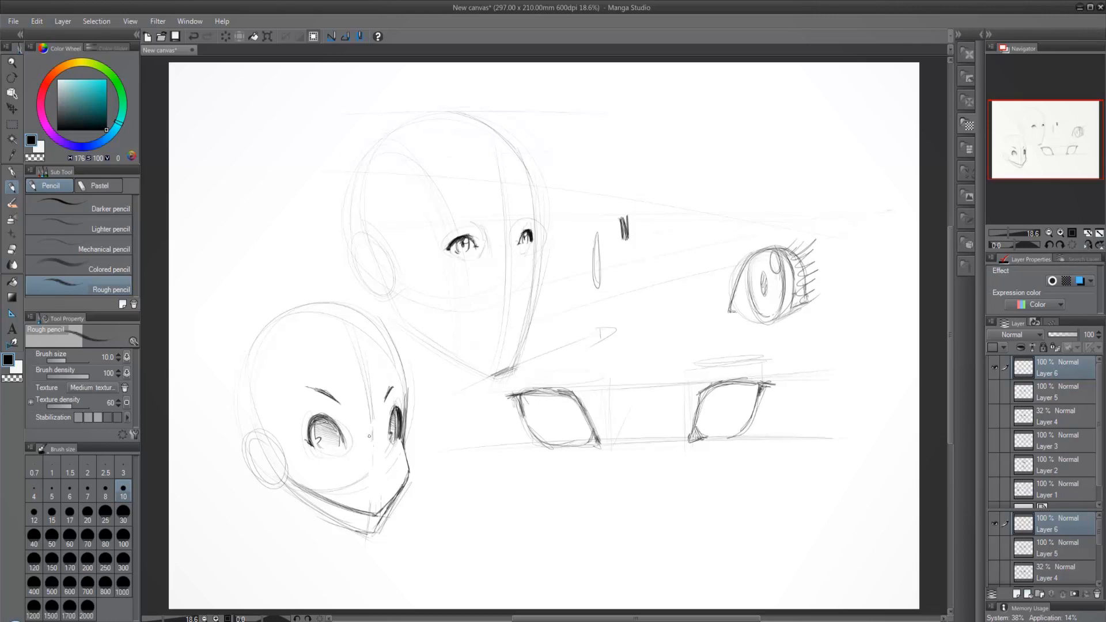
key("ctrl+z")
mouse_move(292, 490)
left_mouse_down()
mouse_move(386, 544)
mouse_move(351, 516)
mouse_move(393, 527)
mouse_move(367, 530)
mouse_move(349, 524)
mouse_move(395, 529)
mouse_move(382, 527)
mouse_move(401, 494)
left_mouse_up()
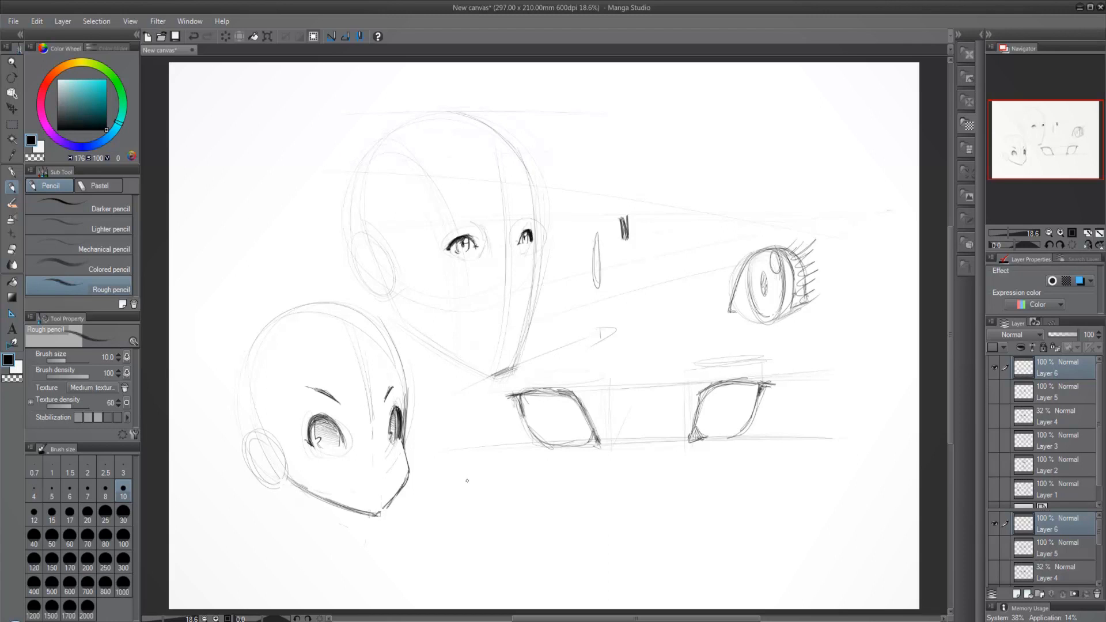
mouse_move(403, 402)
left_mouse_down()
mouse_move(404, 441)
mouse_move(399, 356)
mouse_move(403, 401)
left_mouse_up()
key("ctrl+z")
Step: Sketch three eyeballs at the page's upper right: two round ones with centred pupils and a narrowed oval one with a slim dark pupil
mouse_move(714, 126)
left_mouse_down()
mouse_move(745, 137)
mouse_move(754, 123)
mouse_move(716, 131)
mouse_move(738, 113)
mouse_move(756, 138)
left_mouse_up()
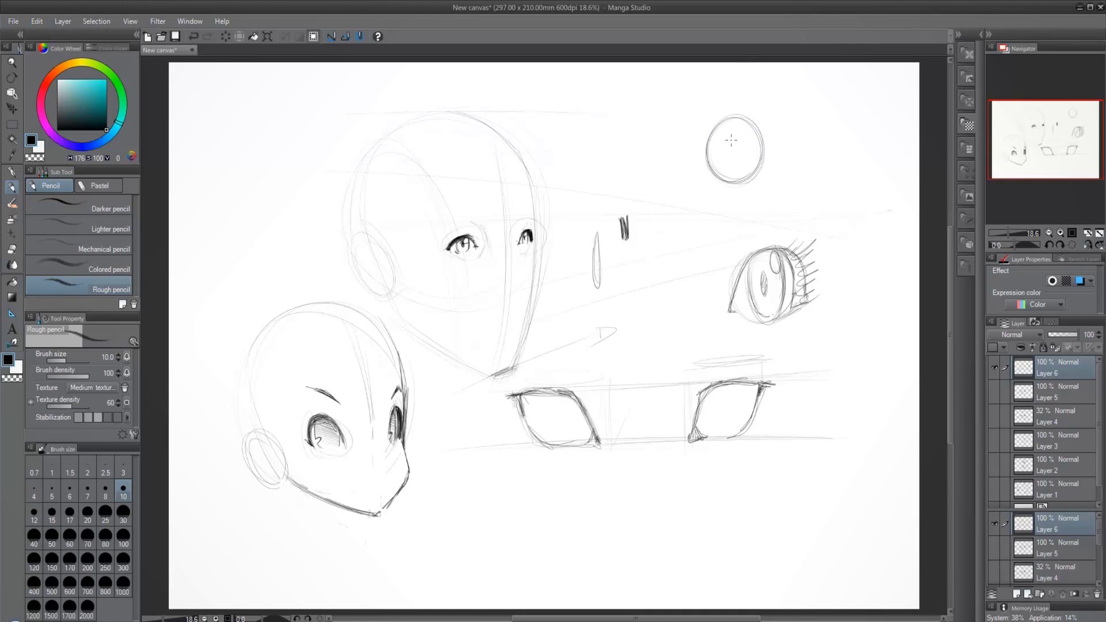
left_click(732, 148)
mouse_move(728, 138)
left_mouse_down()
mouse_move(739, 156)
mouse_move(724, 142)
mouse_move(829, 167)
mouse_move(785, 130)
mouse_move(814, 137)
left_mouse_up()
mouse_move(839, 205)
left_mouse_down()
mouse_move(882, 222)
mouse_move(840, 203)
mouse_move(886, 242)
mouse_move(848, 270)
mouse_move(858, 208)
mouse_move(851, 240)
mouse_move(859, 209)
mouse_move(853, 228)
mouse_move(856, 214)
mouse_move(884, 214)
mouse_move(885, 226)
mouse_move(881, 208)
left_mouse_up()
left_click_drag(876, 247, 883, 212)
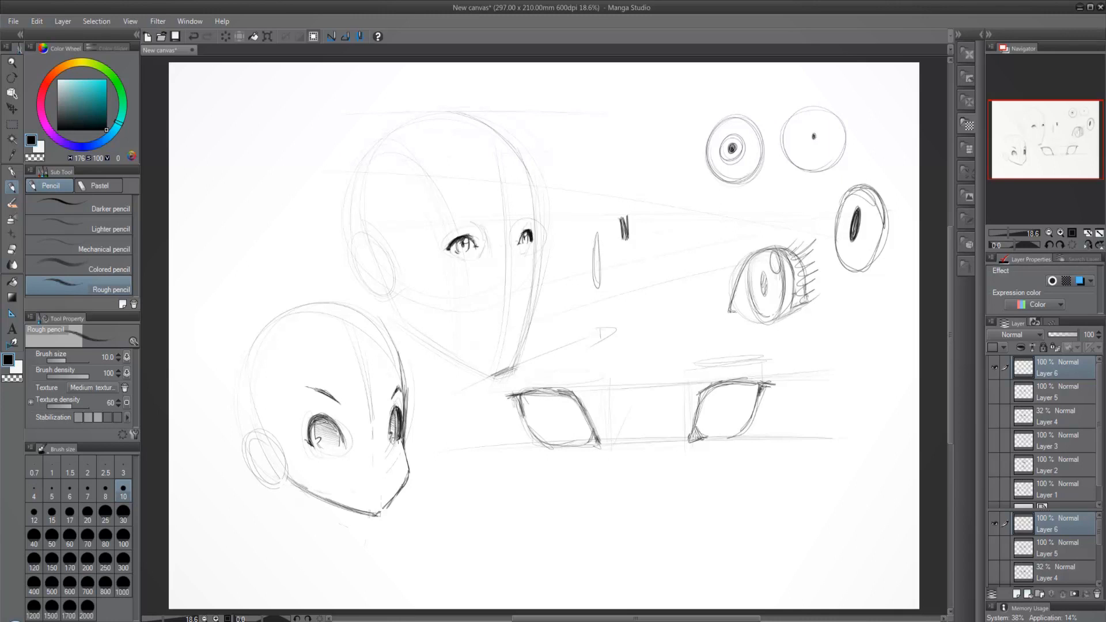
Step: Touch up the near eye's lower edge on the second head and add a small nose and short mouth line
mouse_move(321, 450)
left_mouse_down()
mouse_move(314, 443)
mouse_move(316, 453)
left_mouse_up()
left_click_drag(391, 462, 390, 468)
left_click_drag(361, 485, 369, 485)
Step: Sketch the second head's hair with bangs sweeping across the forehead, long strands beyond the far cheek and a lock beside the near eye
left_click_drag(299, 343, 390, 402)
left_click_drag(350, 359, 393, 407)
left_click_drag(342, 344, 433, 422)
left_click_drag(373, 365, 442, 443)
left_click_drag(373, 311, 454, 462)
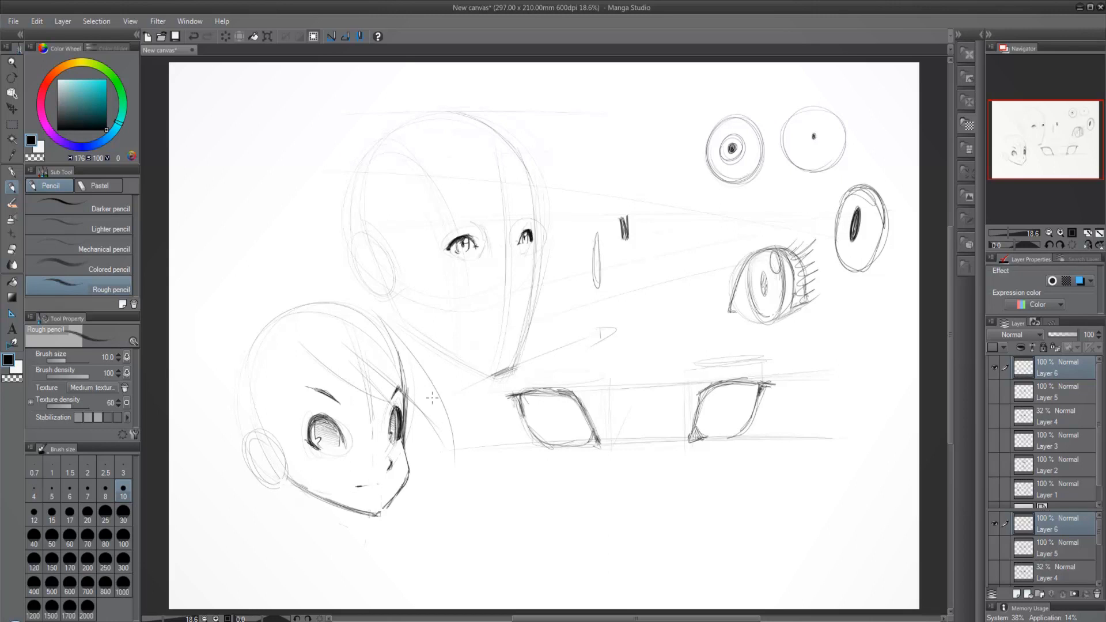
left_click_drag(395, 334, 465, 475)
mouse_move(374, 319)
left_mouse_down()
mouse_move(461, 455)
mouse_move(456, 423)
left_mouse_up()
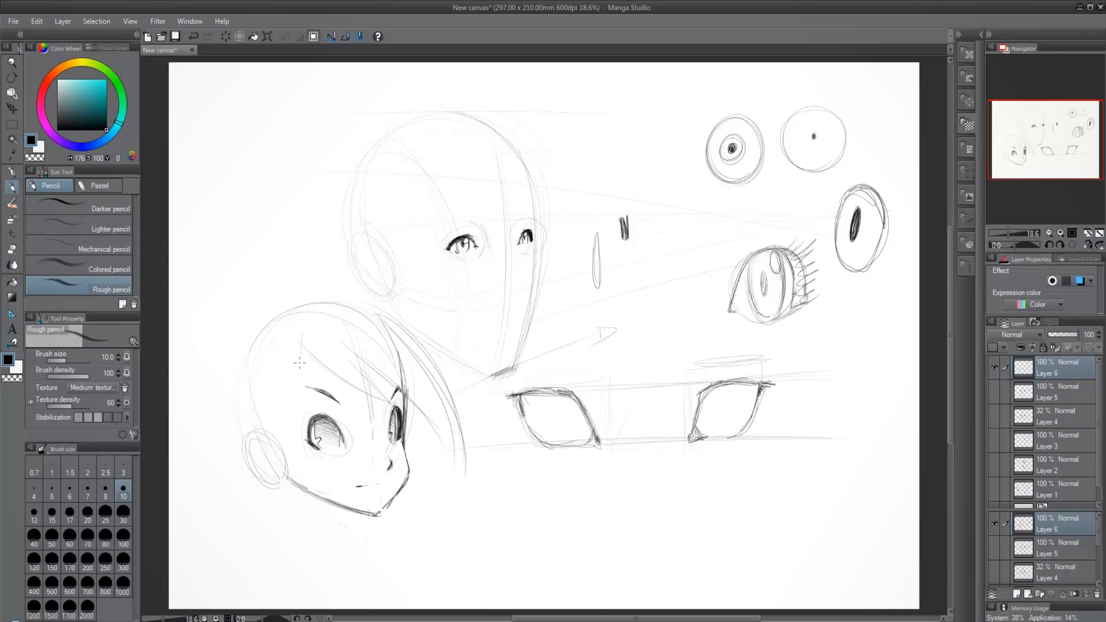
mouse_move(299, 362)
left_mouse_down()
mouse_move(295, 448)
mouse_move(282, 450)
left_mouse_up()
Step: Outline a tall, narrow, angular eye with a pointed upper corner between the first head and the lashed eyeball
mouse_move(651, 349)
left_mouse_down()
mouse_move(647, 261)
mouse_move(695, 327)
left_mouse_up()
mouse_move(653, 250)
left_mouse_down()
mouse_move(642, 268)
mouse_move(666, 267)
mouse_move(687, 285)
mouse_move(634, 291)
mouse_move(662, 354)
left_mouse_up()
left_click_drag(645, 271, 665, 360)
left_click_drag(667, 362, 700, 322)
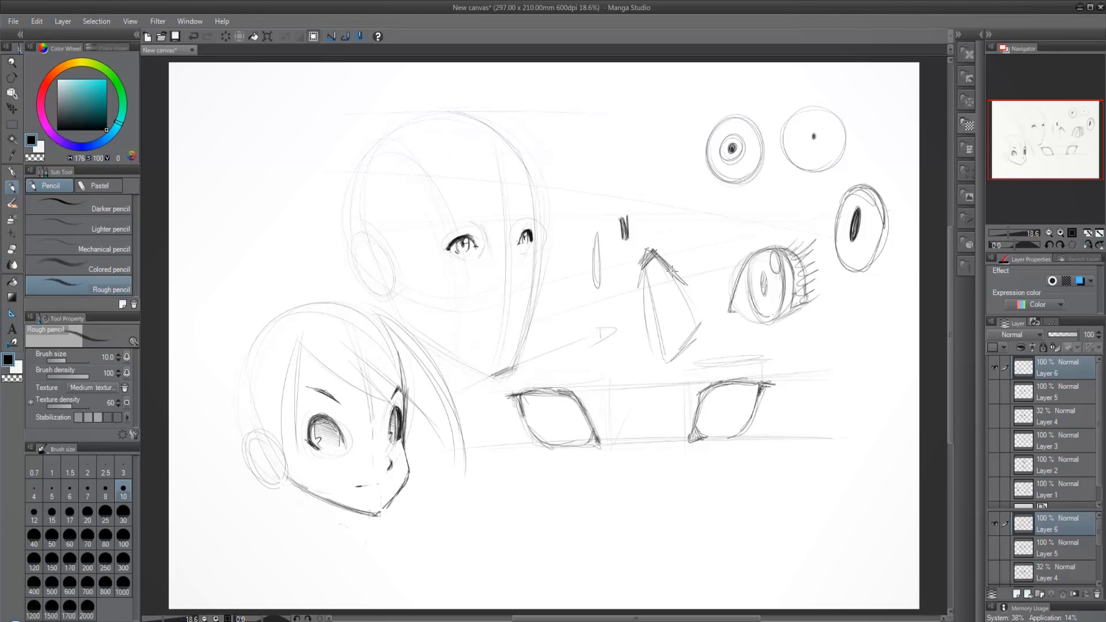
Step: Add an iris line inside the angular eye and thicken its upper lash line, inner edge and lower corner
mouse_move(671, 266)
left_mouse_down()
mouse_move(699, 331)
mouse_move(668, 327)
mouse_move(682, 339)
mouse_move(673, 361)
left_mouse_up()
left_click_drag(672, 360, 698, 330)
left_click_drag(654, 254, 698, 323)
mouse_move(646, 248)
left_mouse_down()
mouse_move(657, 238)
mouse_move(626, 275)
mouse_move(651, 314)
left_mouse_up()
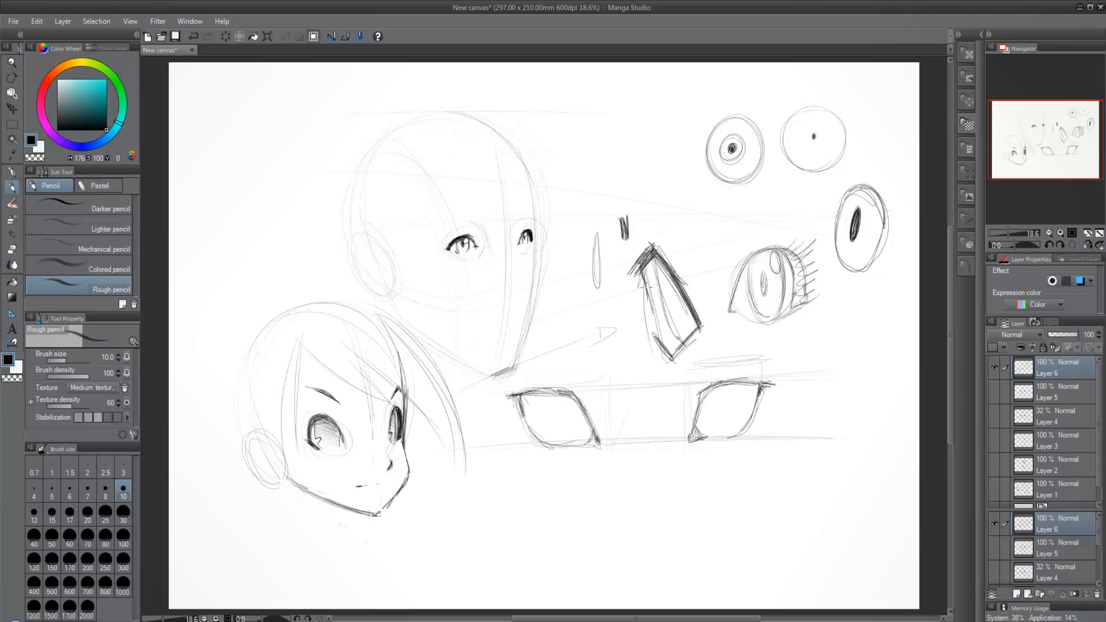
left_click_drag(640, 277, 672, 357)
left_click_drag(663, 341, 684, 346)
Step: Draw a long, steeply slanted eyebrow above the angular eye and shade its iris with dark strokes
left_click_drag(670, 241, 696, 281)
left_click_drag(629, 176, 701, 291)
mouse_move(616, 159)
left_mouse_down()
mouse_move(704, 288)
mouse_move(682, 302)
mouse_move(688, 319)
left_mouse_up()
left_click_drag(676, 283, 680, 322)
mouse_move(659, 262)
left_mouse_down()
mouse_move(684, 339)
mouse_move(694, 337)
mouse_move(685, 346)
left_mouse_up()
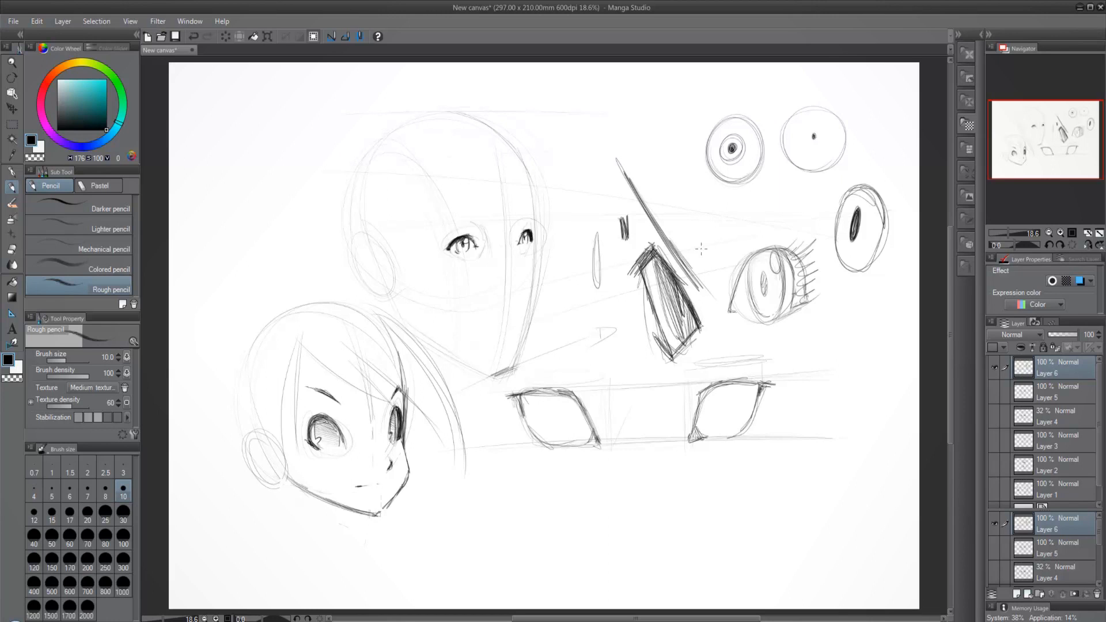
left_click_drag(669, 291, 693, 330)
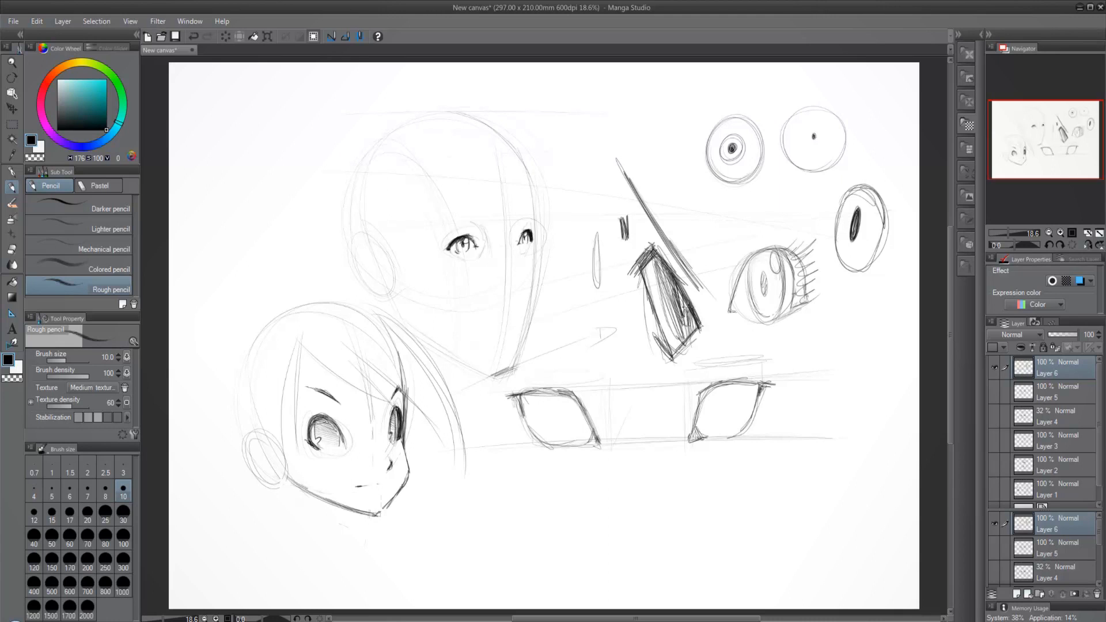